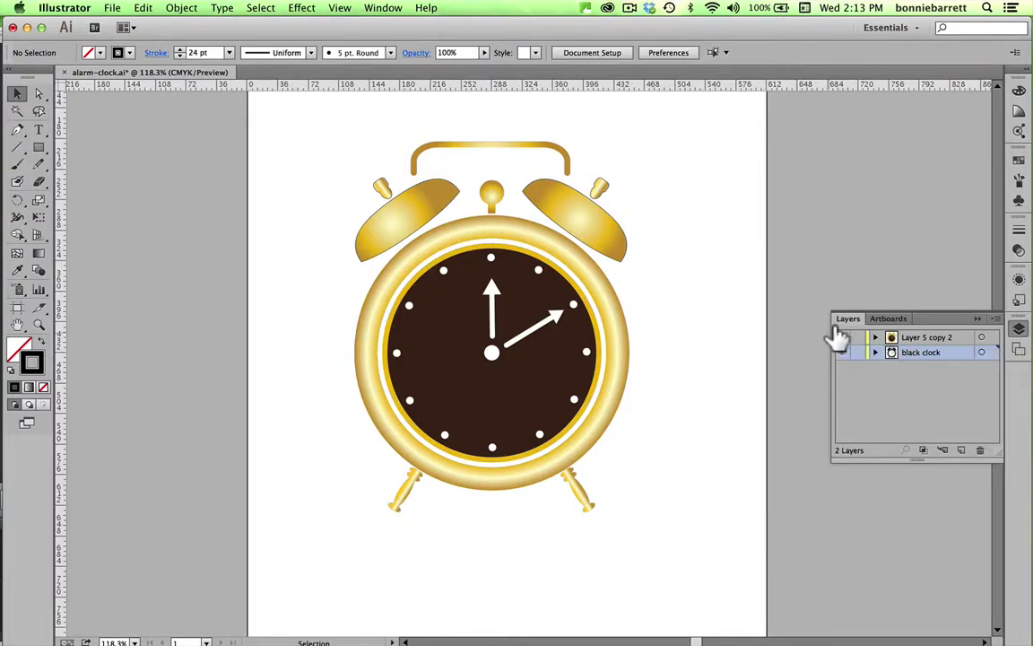
# - Turn off visibility of Layer 5 copy 2 so the black clock shows instead of the gold one
pyautogui.click(842, 338)
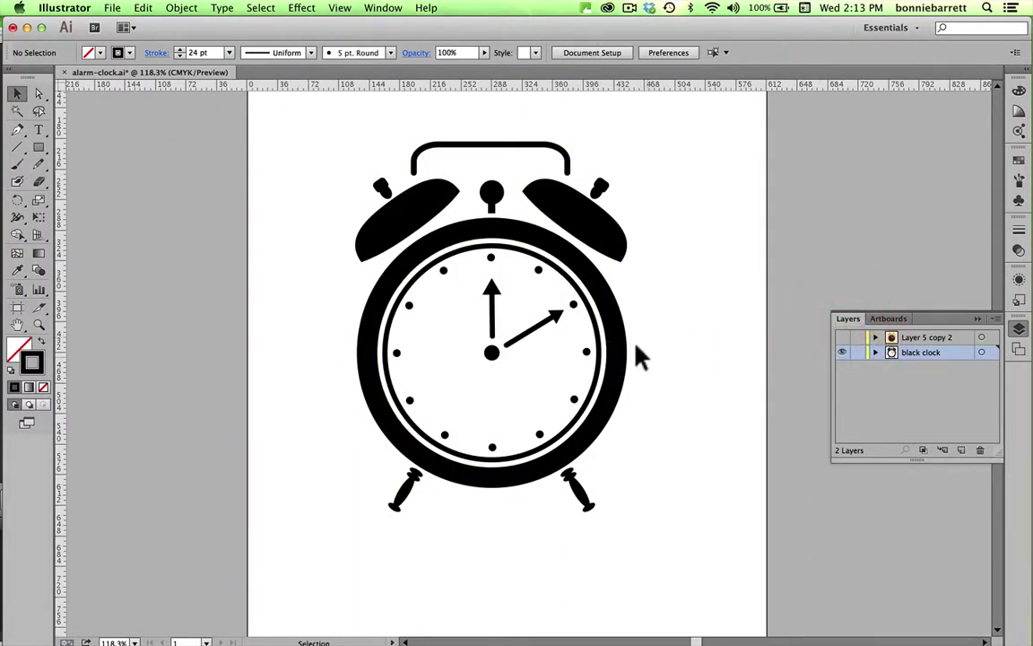
pyautogui.click(840, 337)
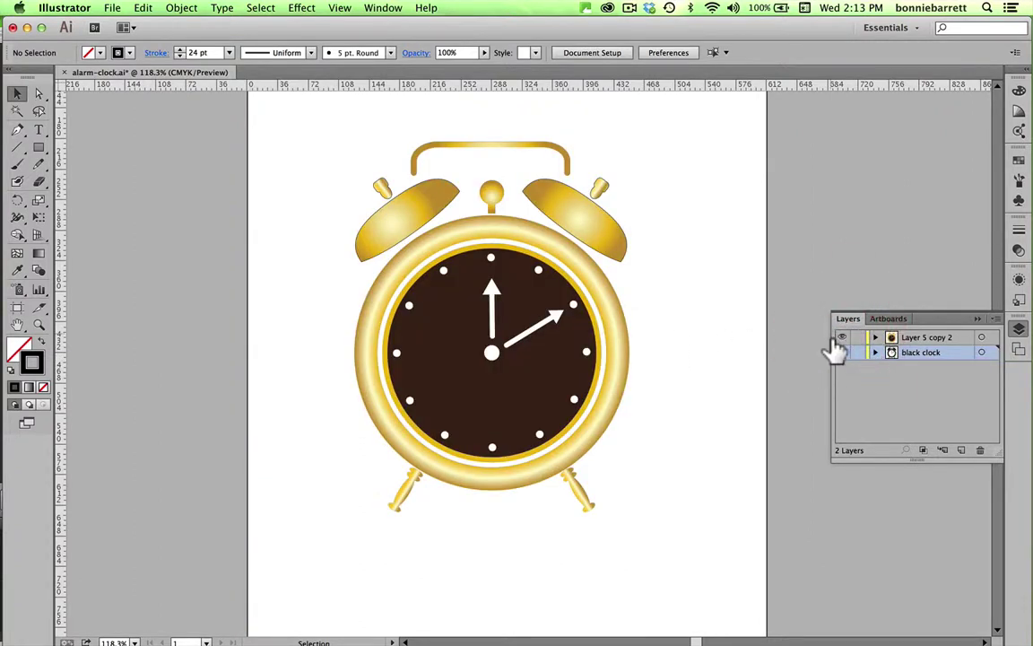
pyautogui.click(838, 352)
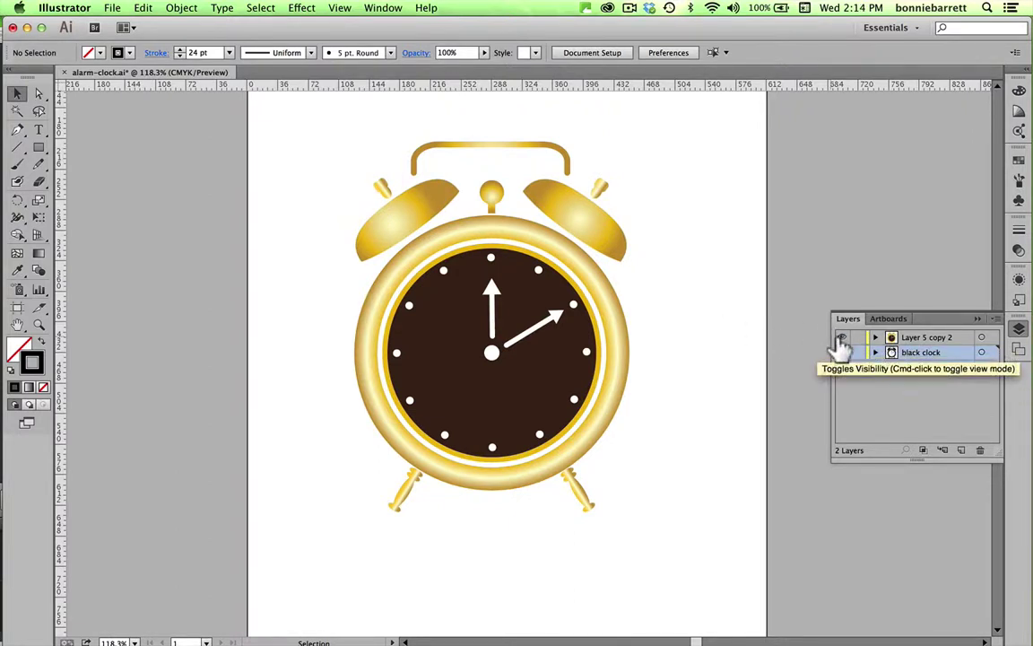
pyautogui.click(841, 339)
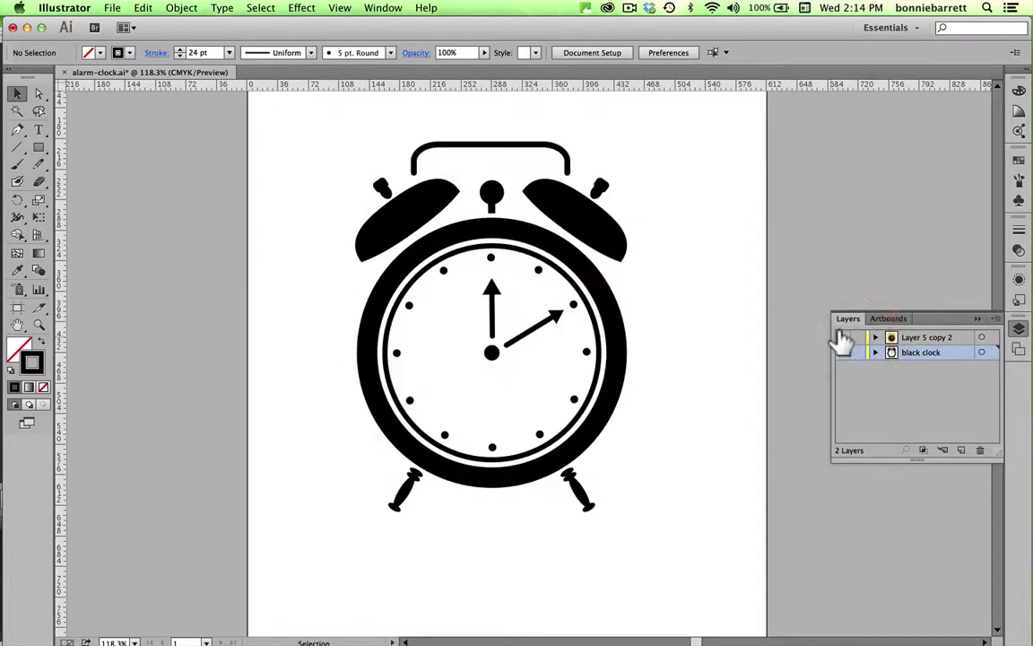
# - Select the clock face's outer ring in Outline view, then return to Preview
pyautogui.click(342, 9)
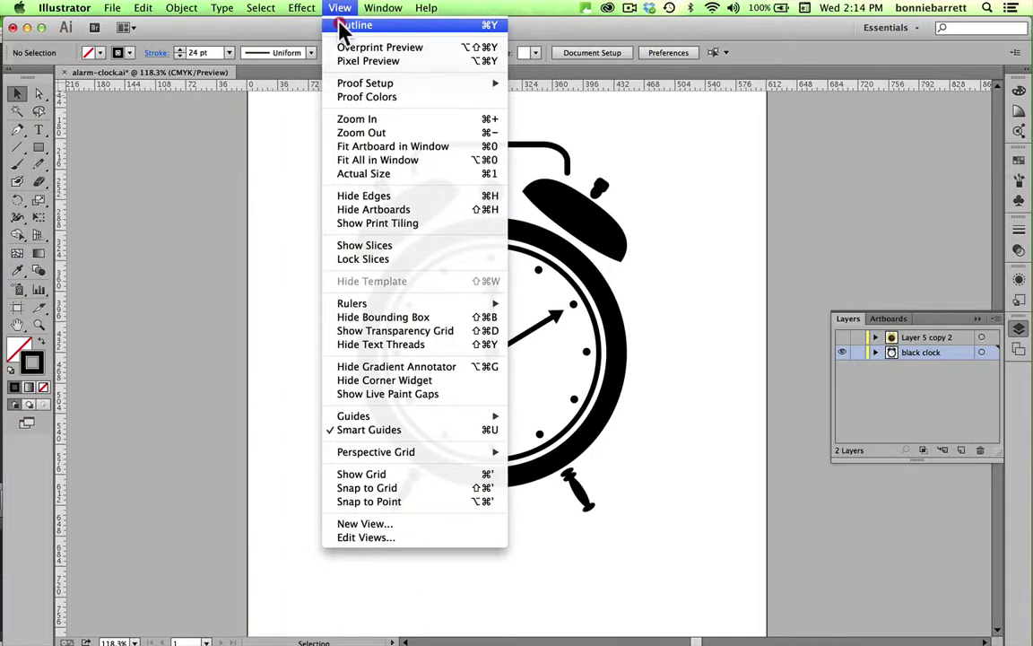
pyautogui.click(345, 27)
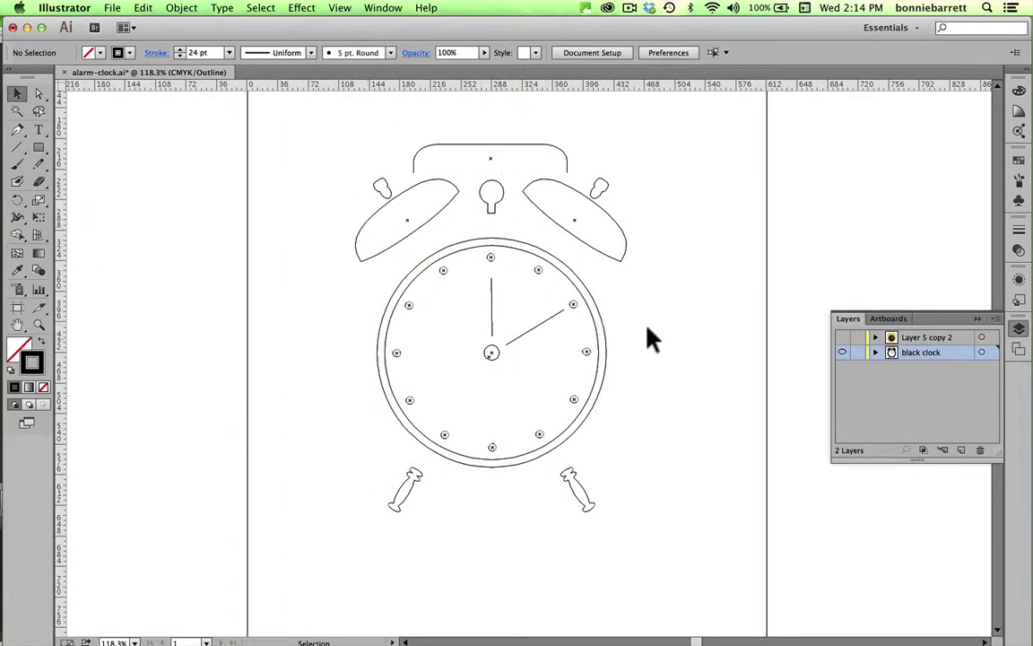
pyautogui.click(588, 307)
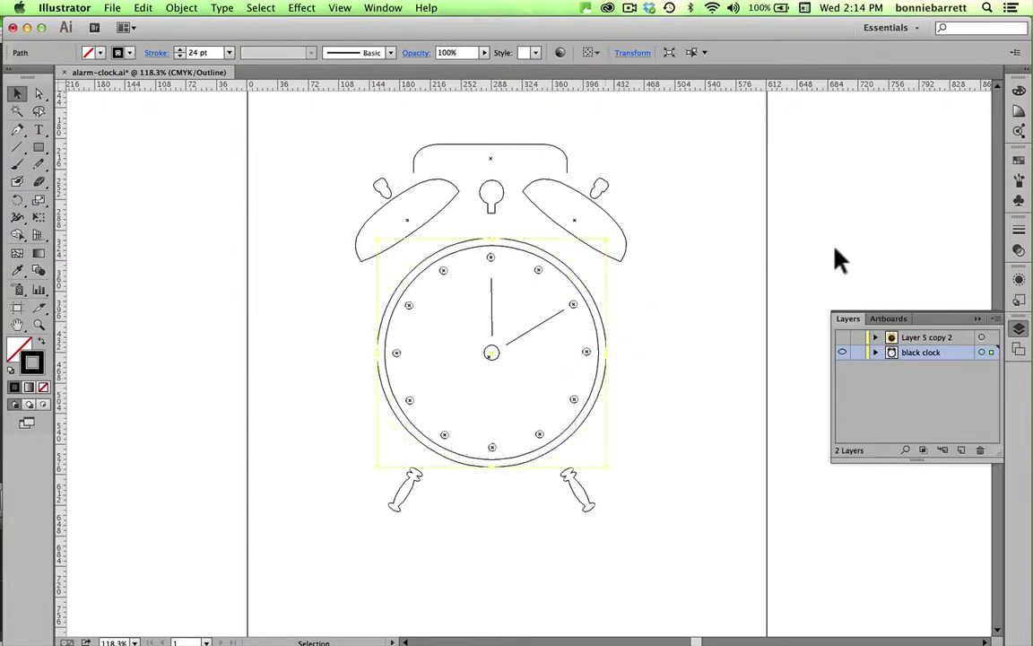
pyautogui.click(1019, 230)
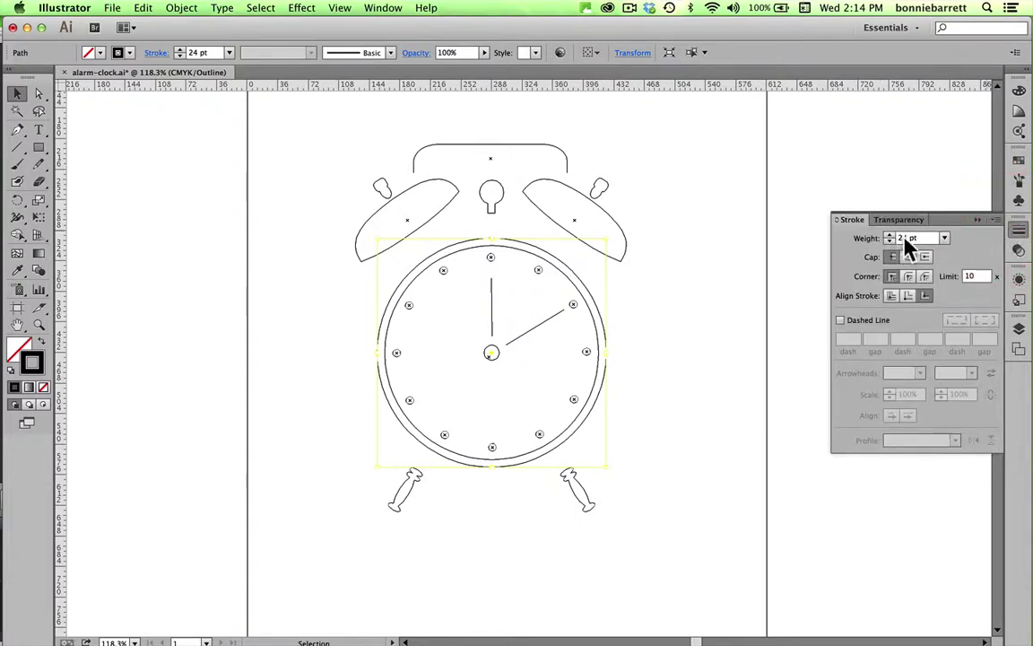
pyautogui.click(340, 11)
pyautogui.click(350, 25)
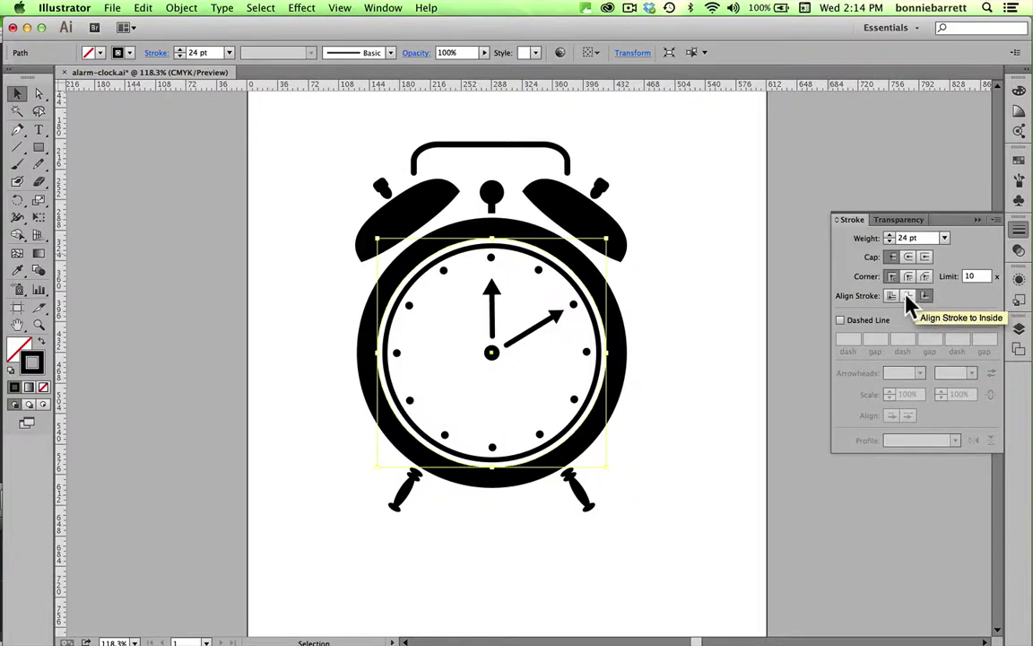
# - Align the ring's stroke to the outside of its path and raise its weight to 27 pt
pyautogui.click(908, 297)
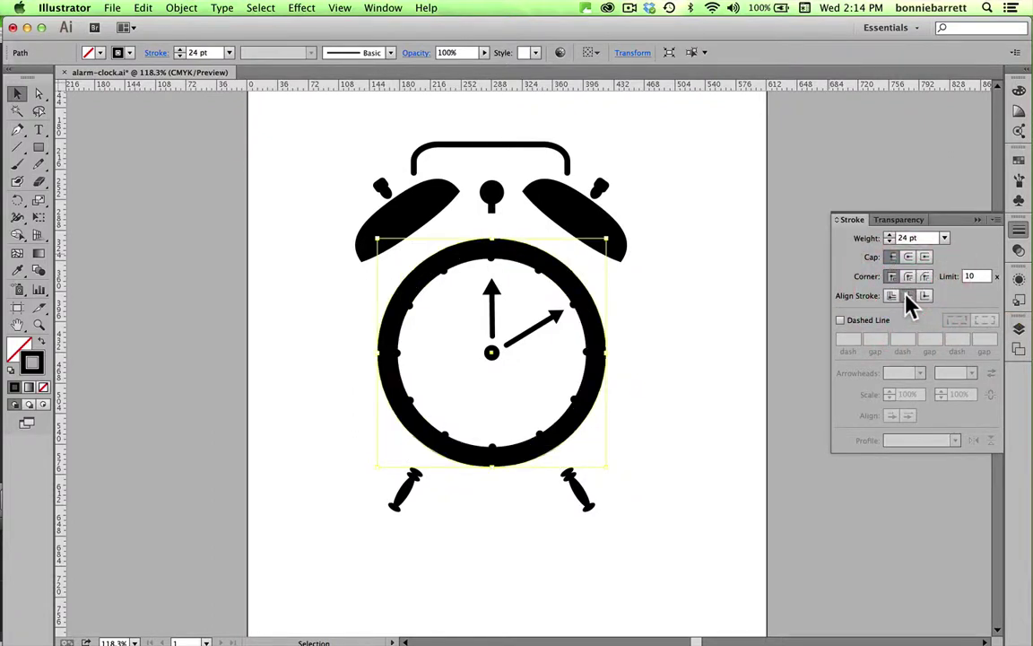
pyautogui.click(891, 297)
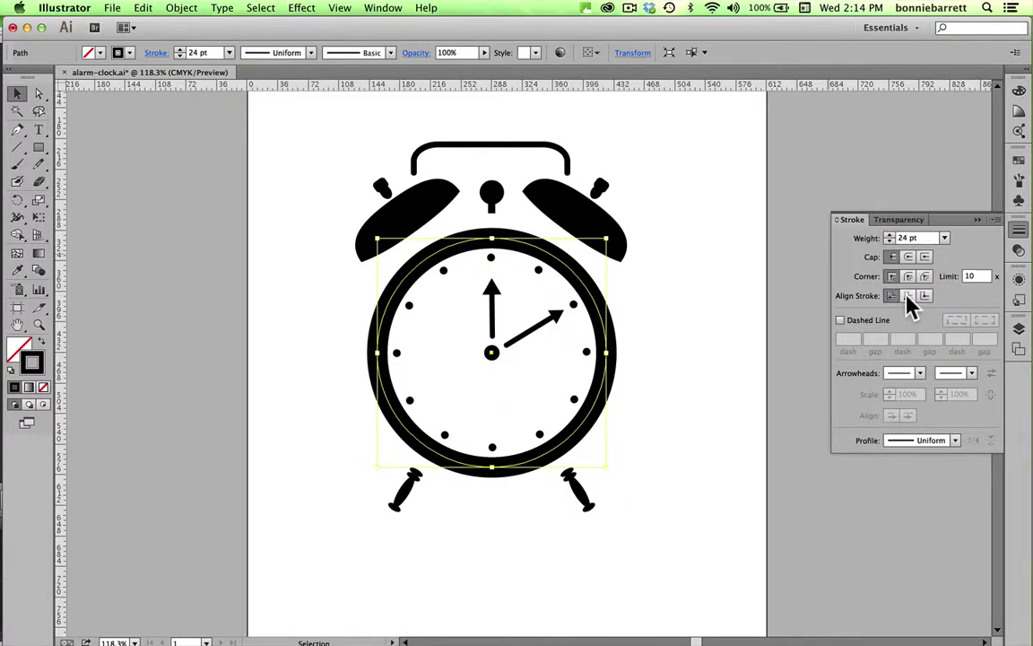
pyautogui.click(907, 297)
pyautogui.click(926, 297)
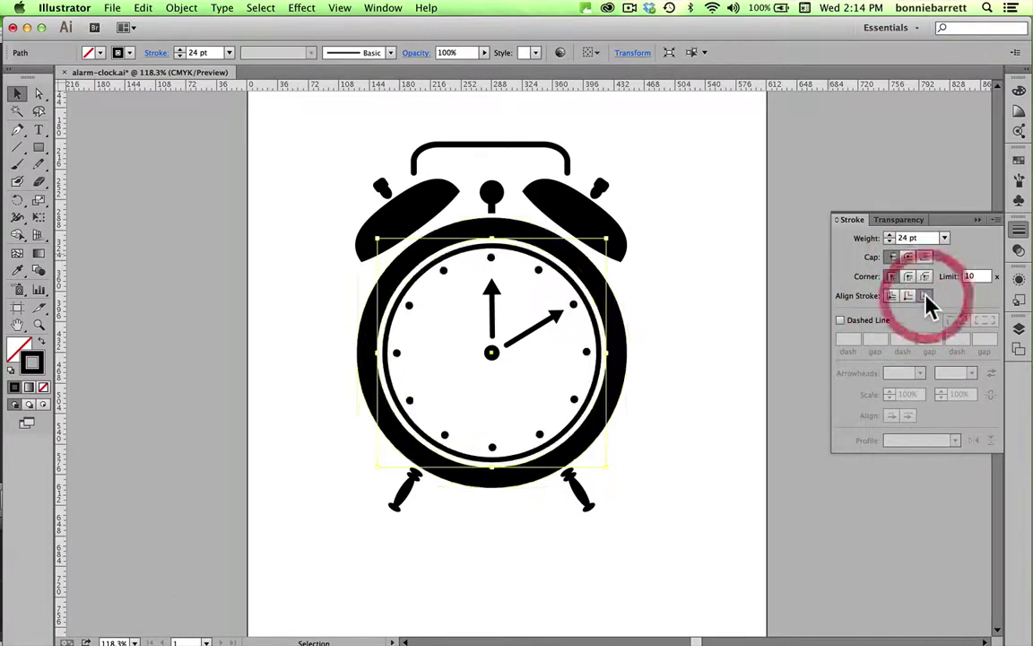
pyautogui.click(889, 235)
pyautogui.click(889, 235)
pyautogui.click(888, 235)
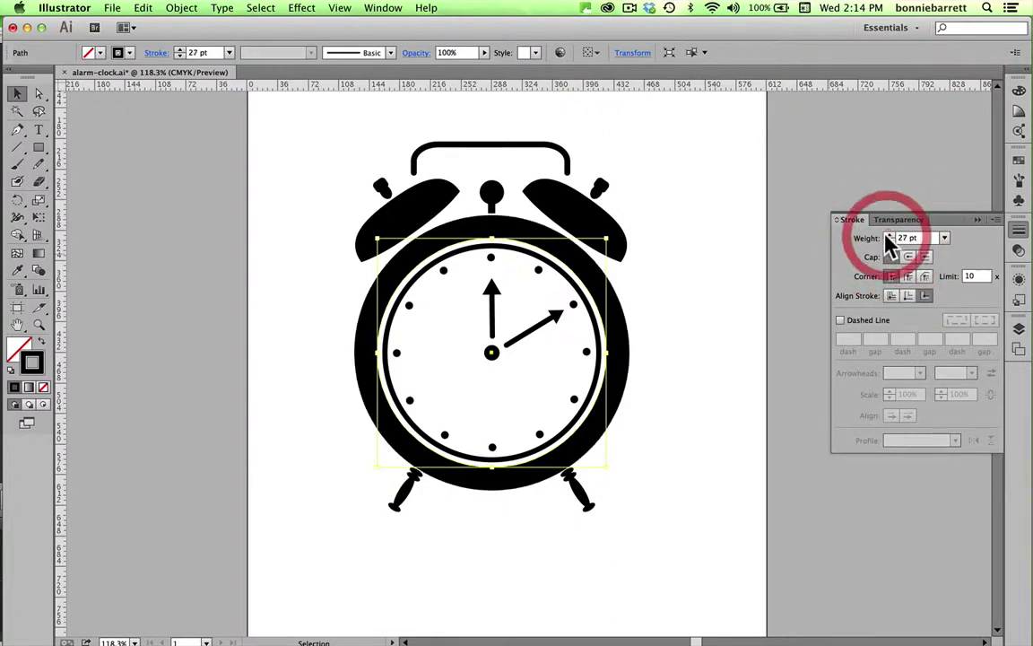
# - Apply the Gold Radial gradient from the Metals swatch library to the rim's stroke
pyautogui.click(1019, 163)
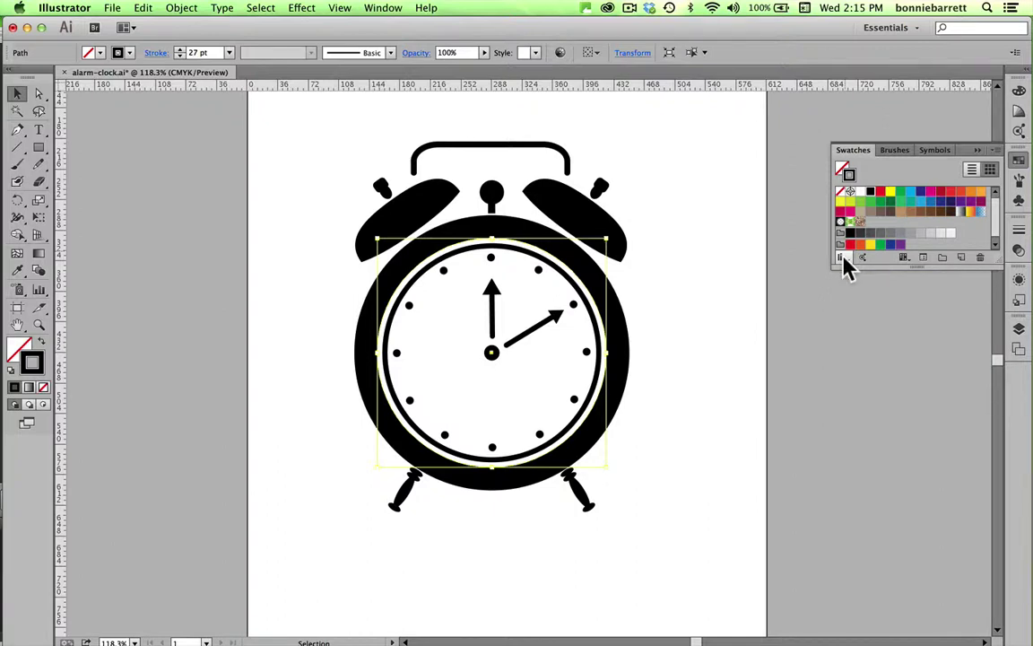
pyautogui.click(841, 258)
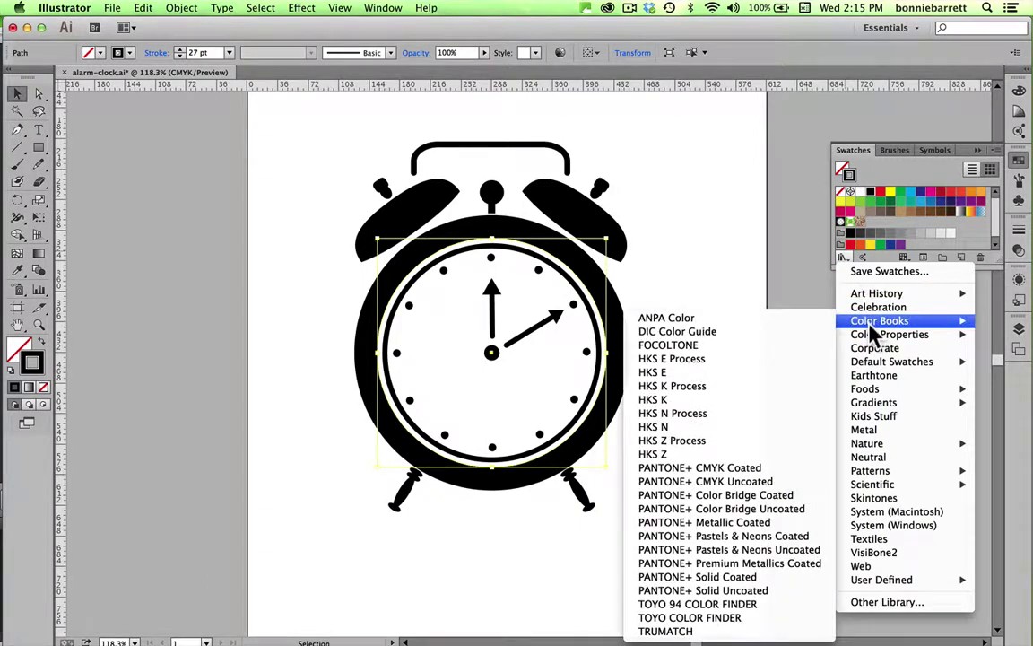
pyautogui.moveTo(886, 363)
pyautogui.moveTo(879, 403)
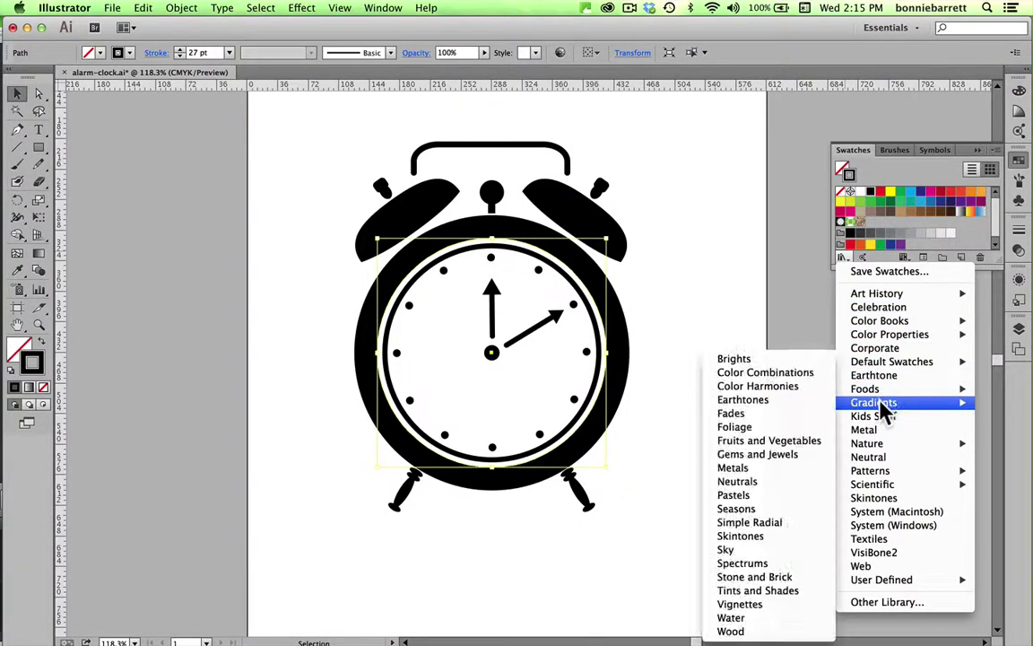
pyautogui.click(721, 468)
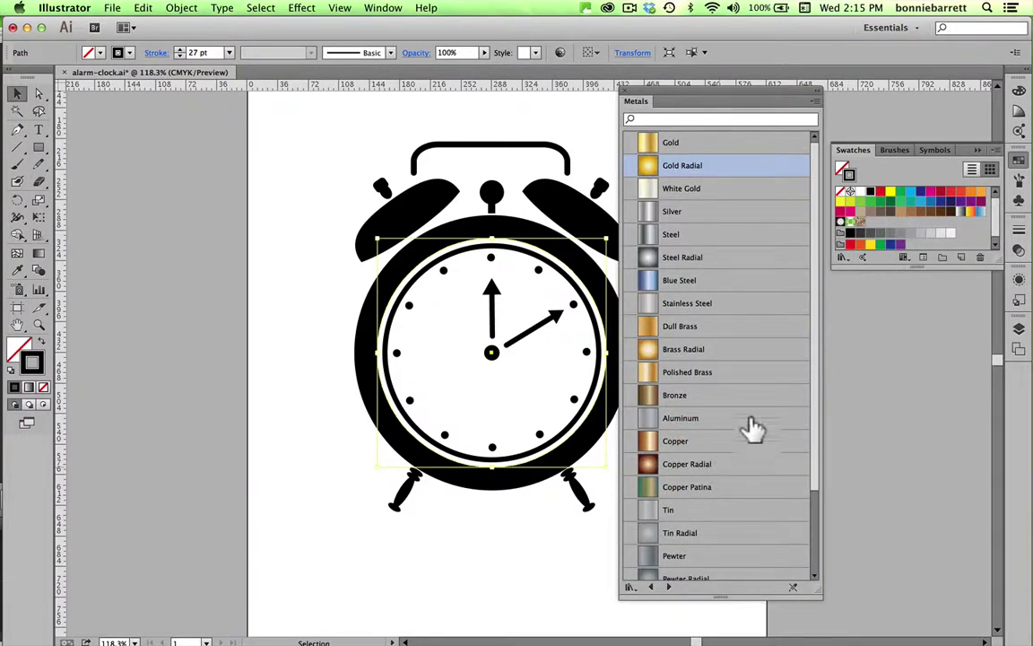
pyautogui.click(814, 102)
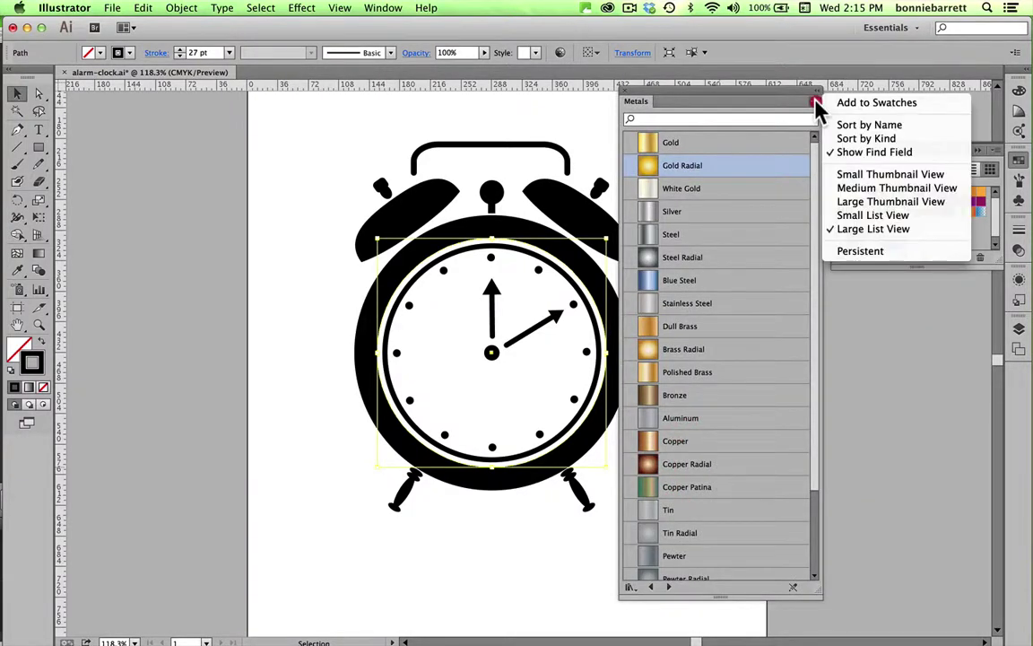
pyautogui.click(850, 229)
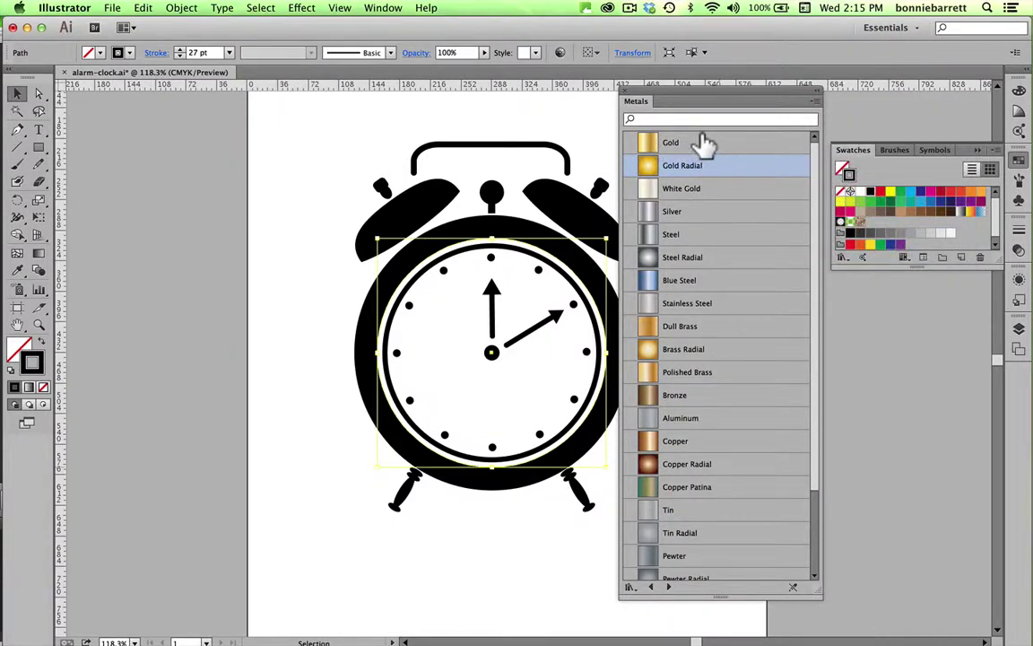
pyautogui.click(704, 142)
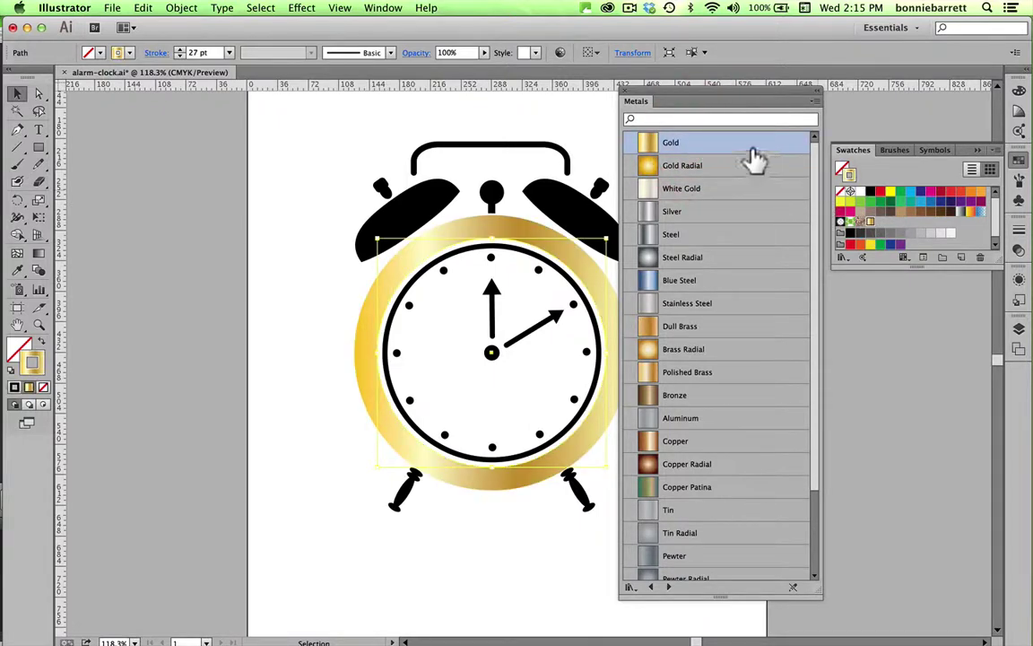
pyautogui.click(723, 165)
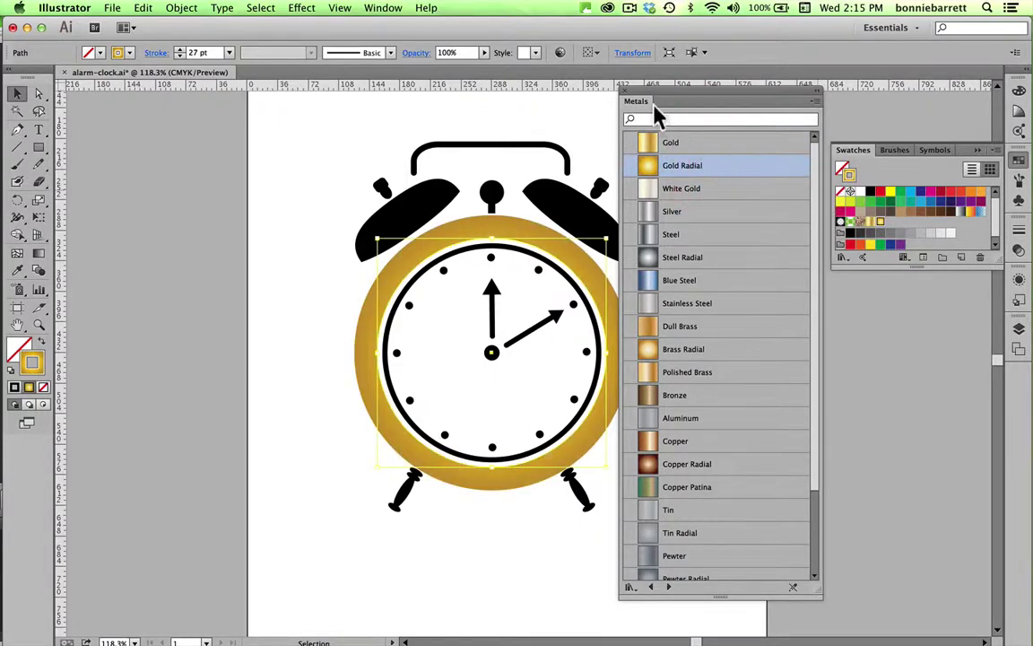
pyautogui.click(624, 93)
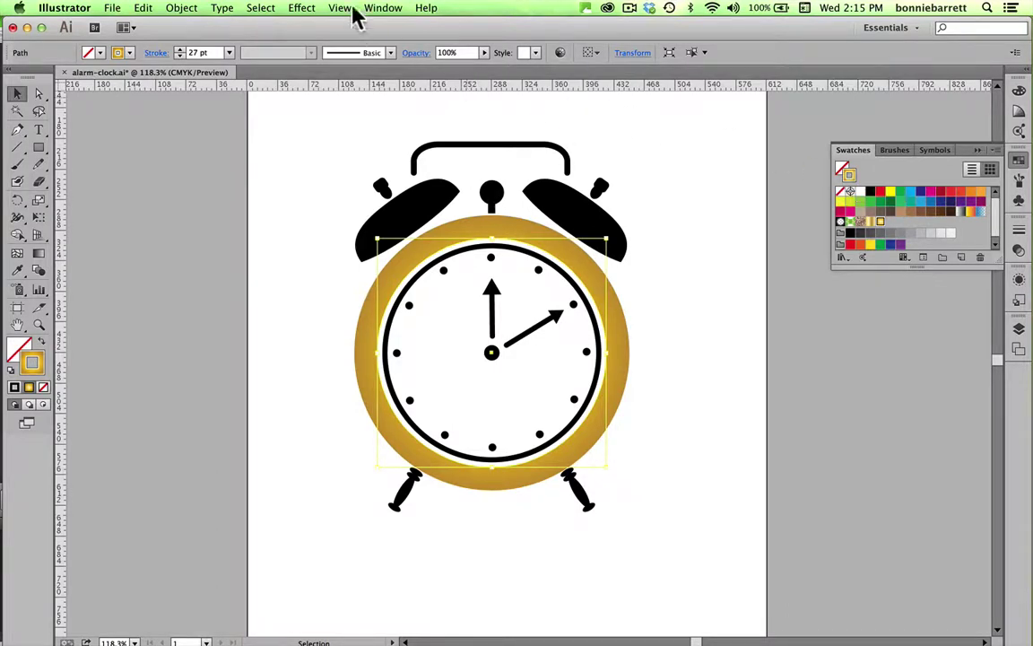
# - Open the Gradient panel and nudge it into position beside the canvas
pyautogui.click(381, 9)
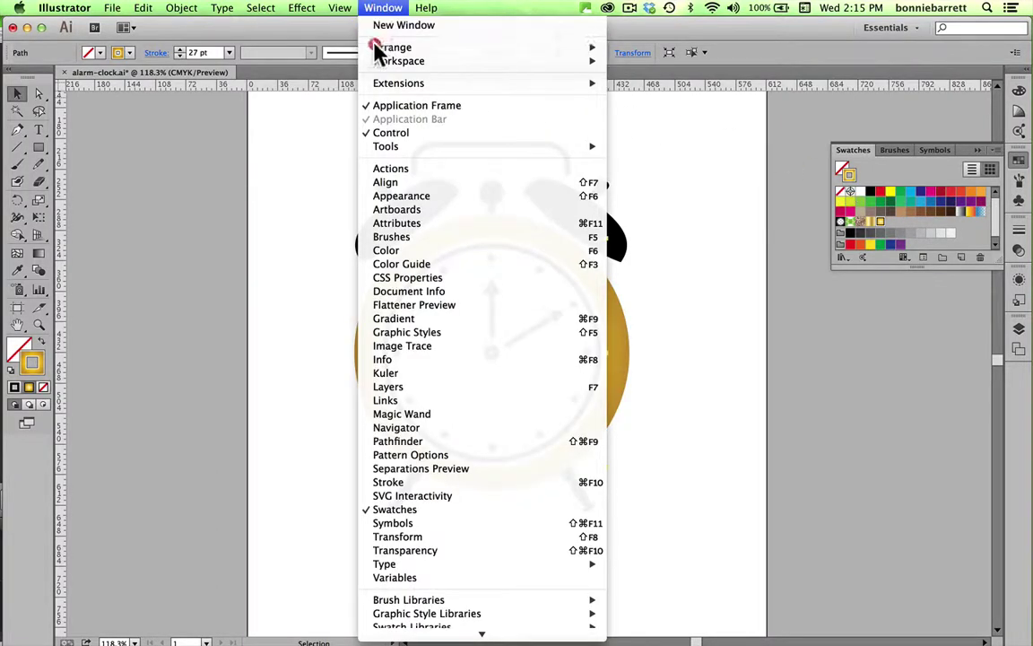
pyautogui.click(387, 321)
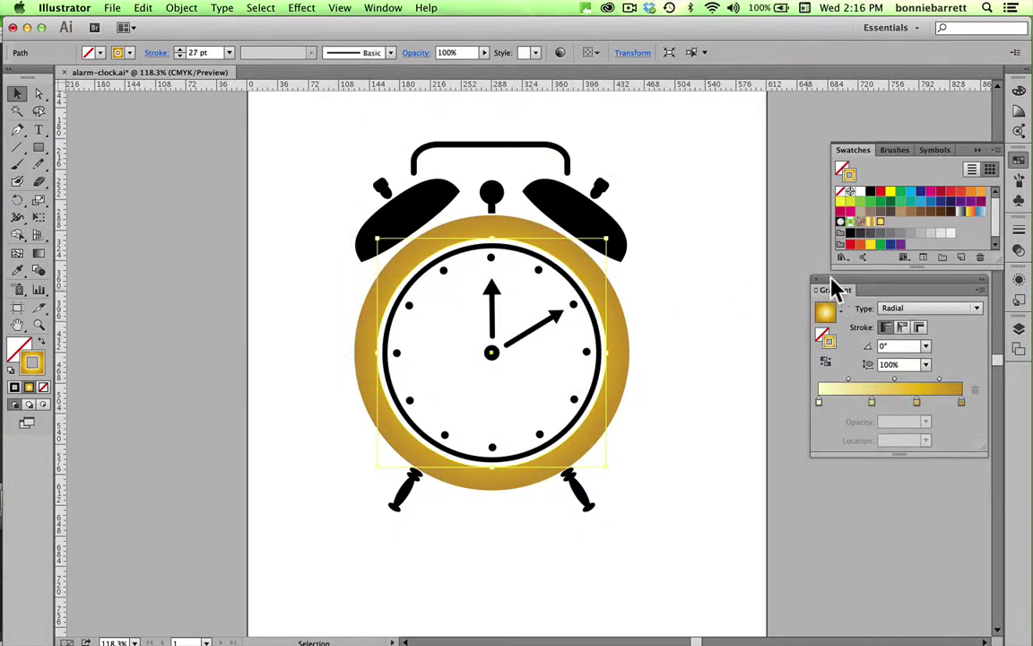
pyautogui.moveTo(842, 283)
pyautogui.mouseDown()
pyautogui.moveTo(856, 285)
pyautogui.moveTo(829, 286)
pyautogui.mouseUp()
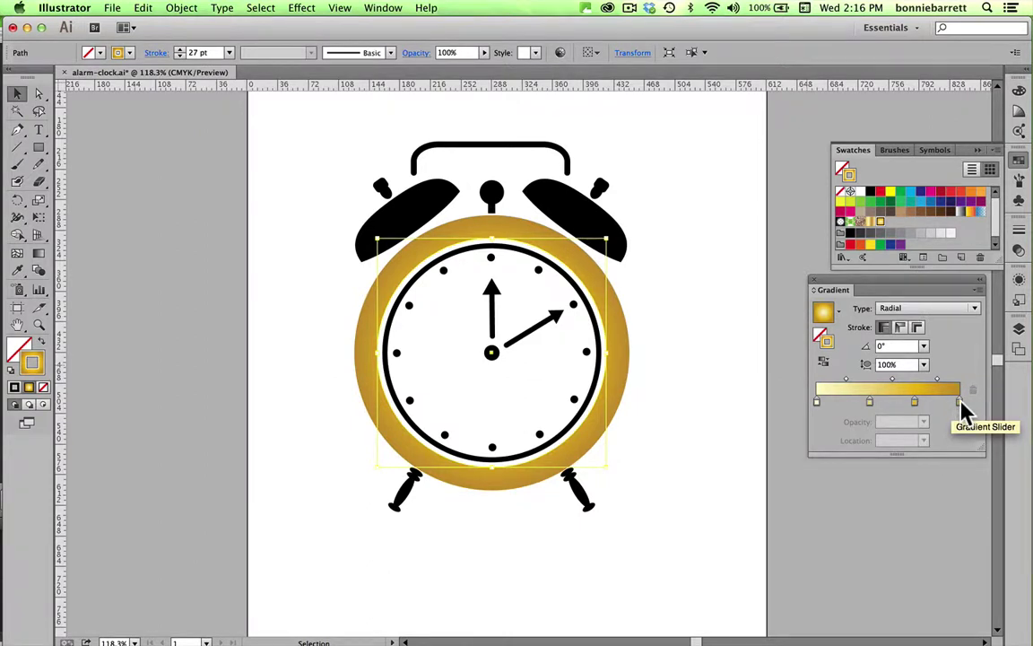
# - Add gradient stops to the rim and move them to roughly 42% and 91% locations
pyautogui.click(818, 402)
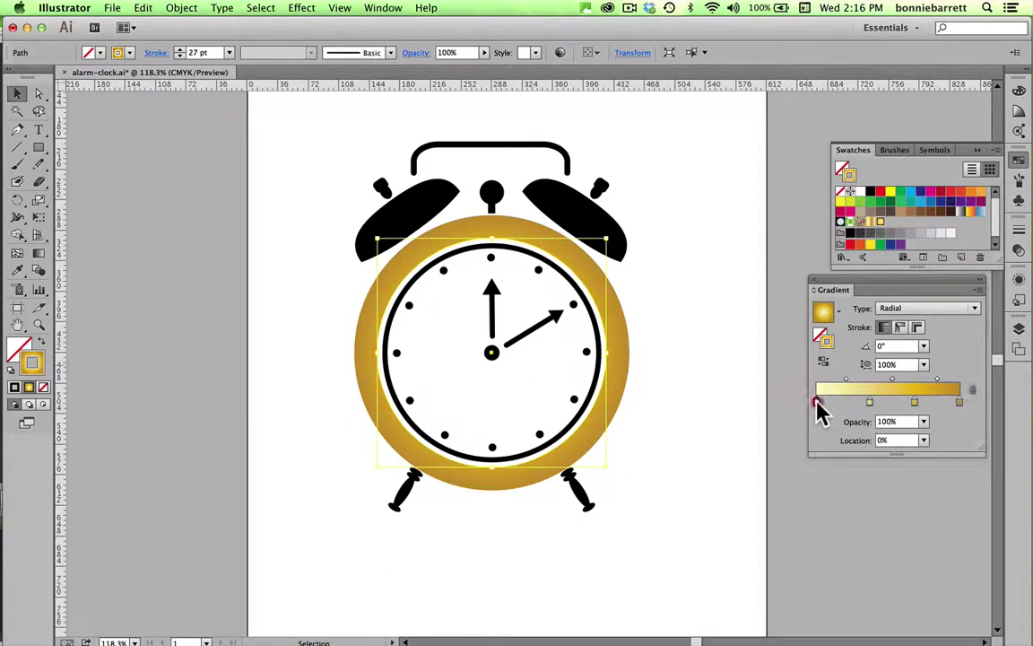
pyautogui.moveTo(816, 400); pyautogui.dragTo(947, 404)
pyautogui.click(850, 434)
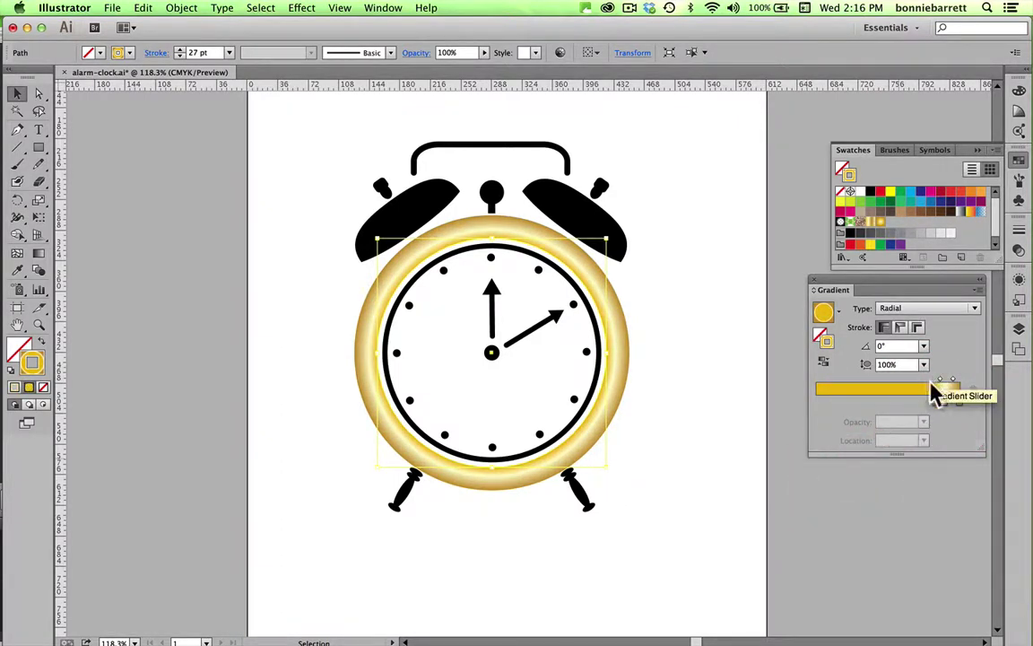
pyautogui.moveTo(936, 402); pyautogui.dragTo(933, 404)
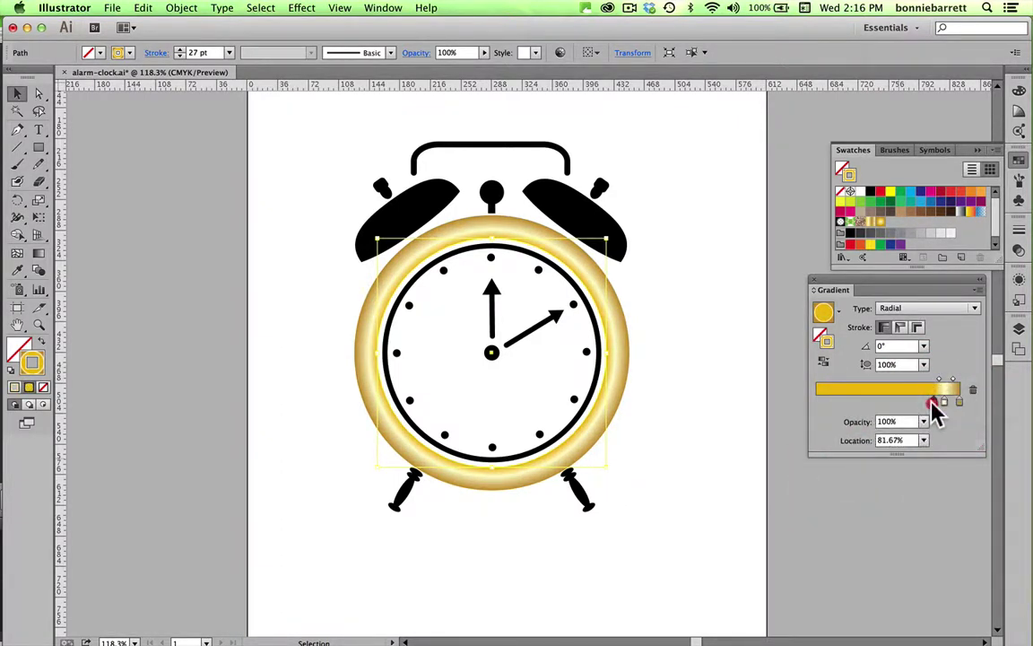
pyautogui.click(877, 402)
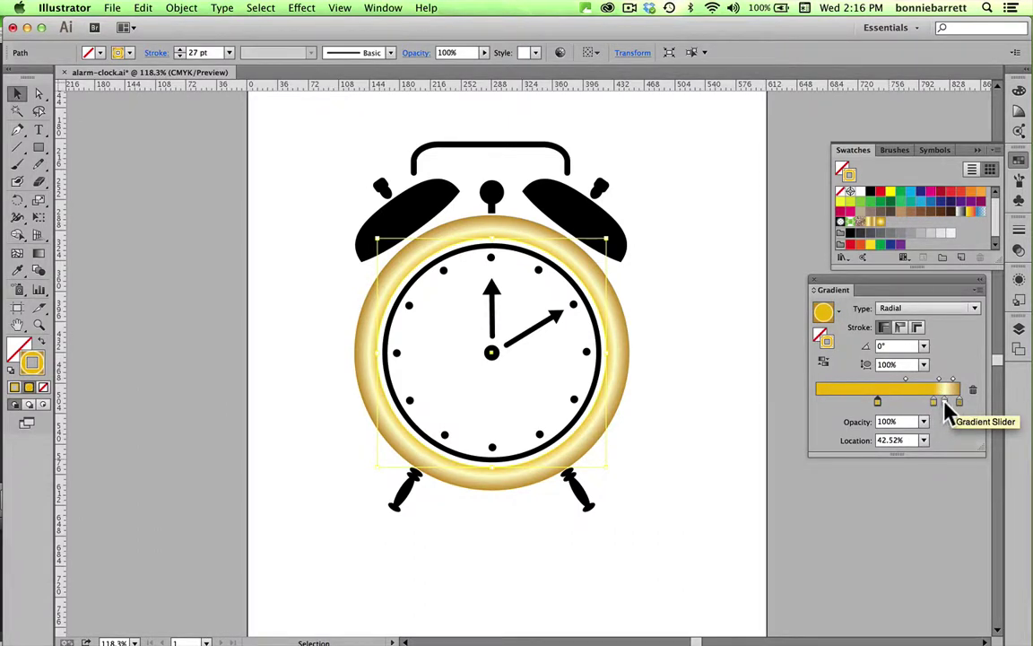
pyautogui.moveTo(944, 402); pyautogui.dragTo(947, 402)
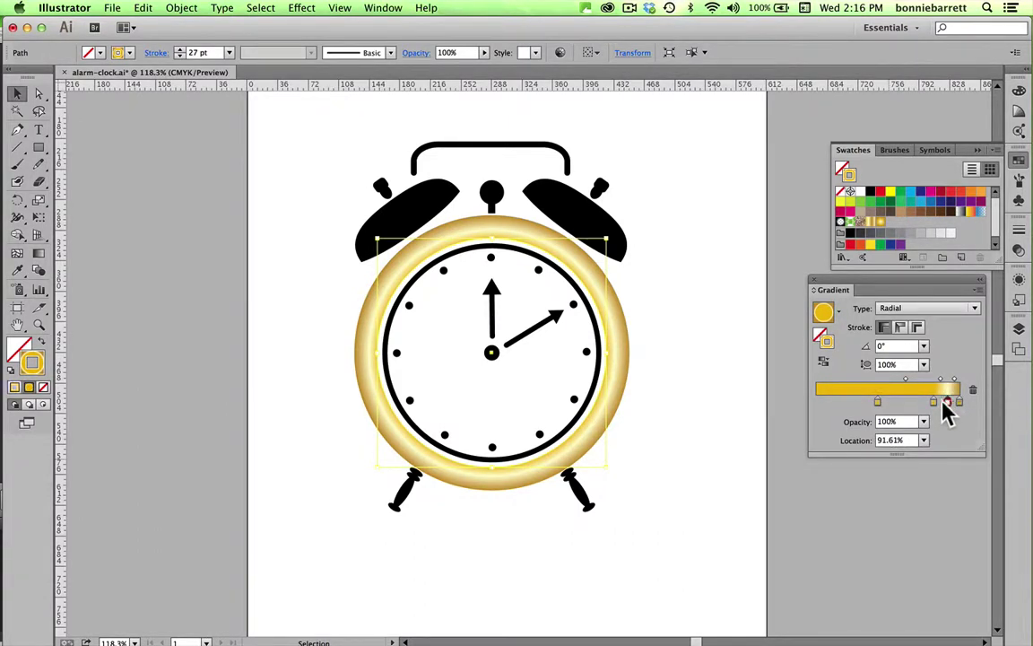
pyautogui.click(934, 402)
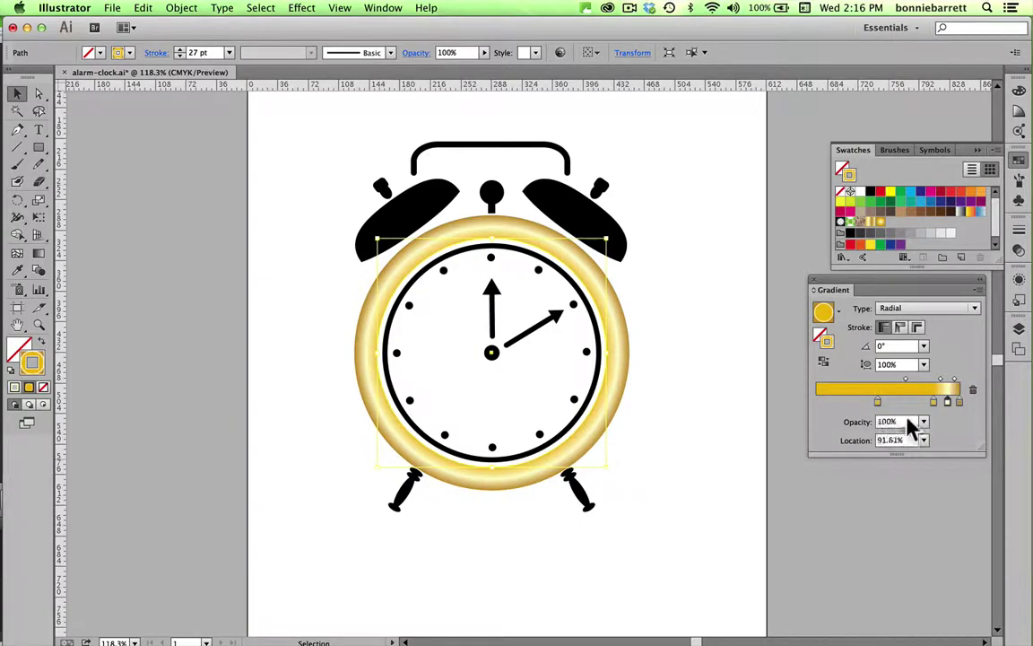
# - Reposition the outer gradient stops, adding a new stop at about 84%
pyautogui.click(948, 402)
pyautogui.moveTo(948, 403); pyautogui.dragTo(935, 403)
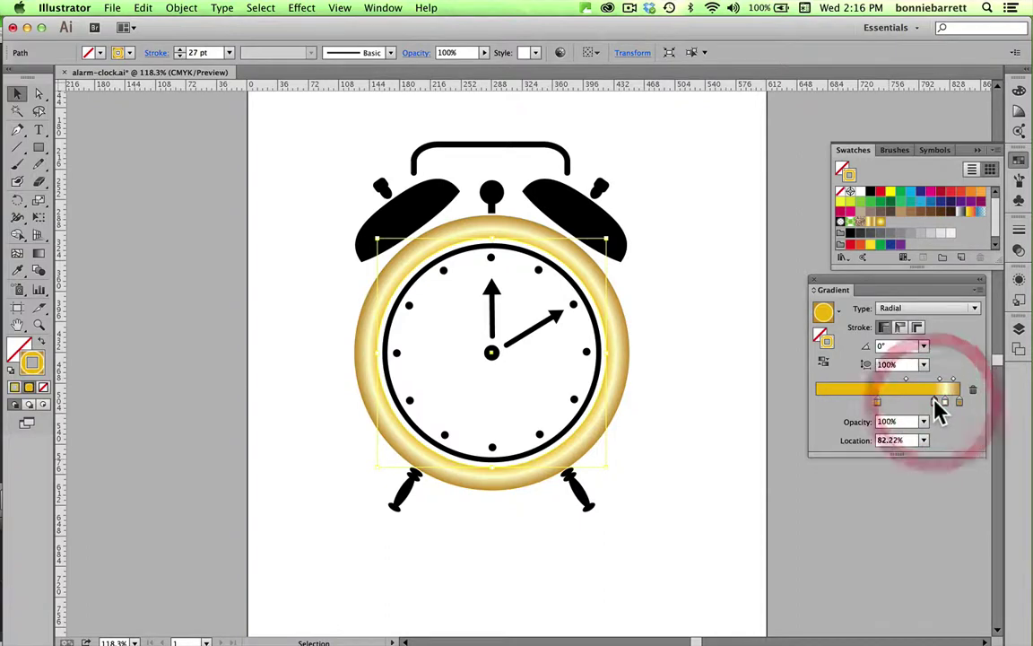
pyautogui.click(823, 366)
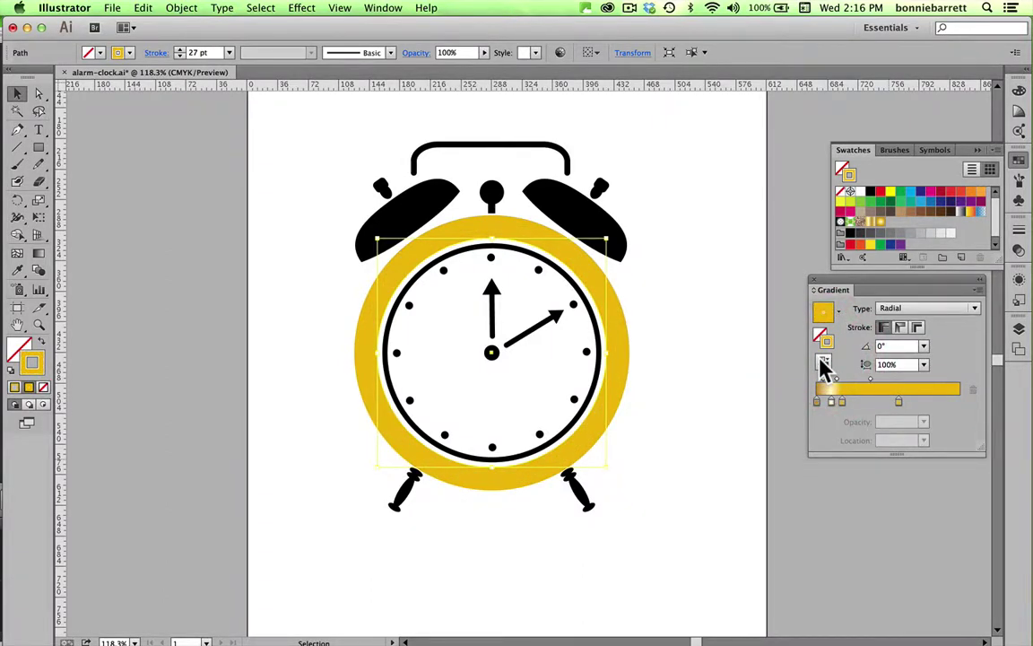
pyautogui.click(824, 365)
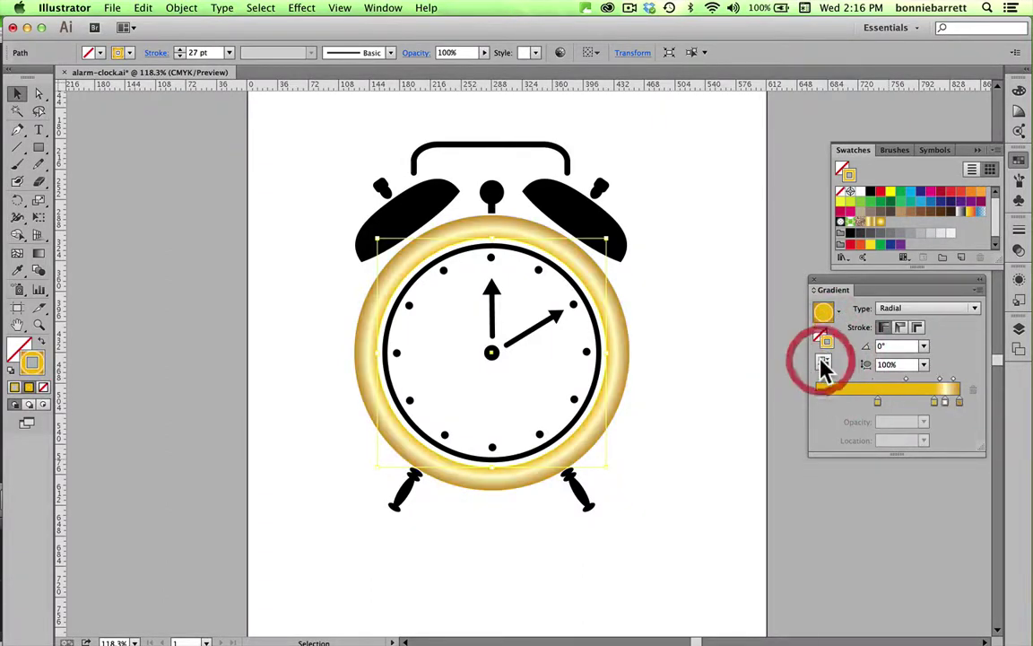
pyautogui.click(946, 403)
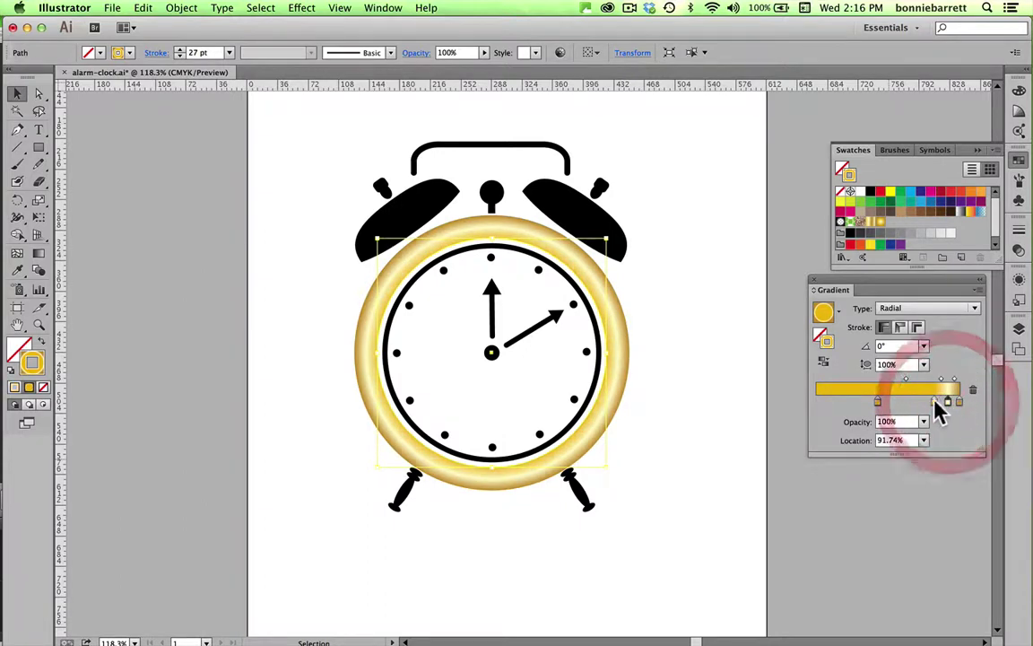
pyautogui.click(936, 403)
pyautogui.moveTo(935, 402); pyautogui.dragTo(938, 403)
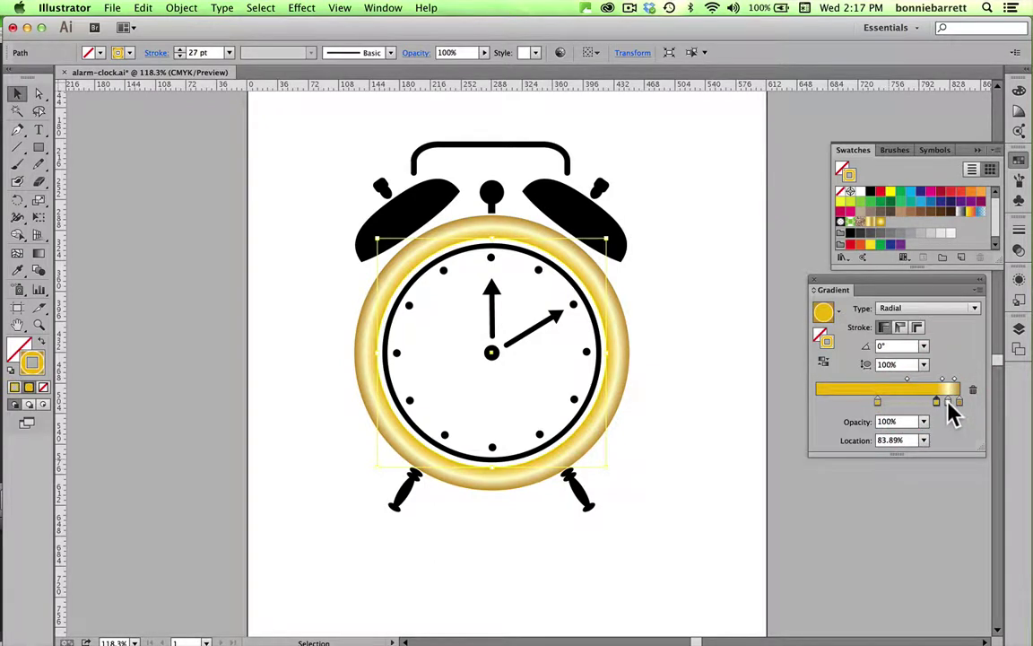
# - Color the outer stop pale cream, CMYK 0/6/34/0
pyautogui.doubleClick(948, 402)
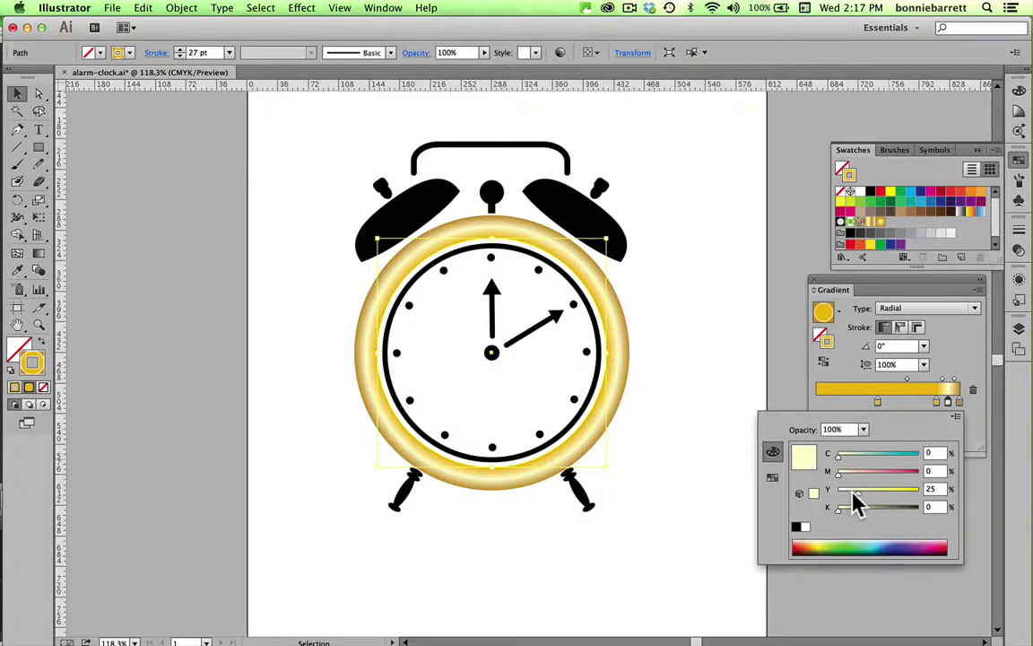
pyautogui.moveTo(858, 491); pyautogui.dragTo(866, 492)
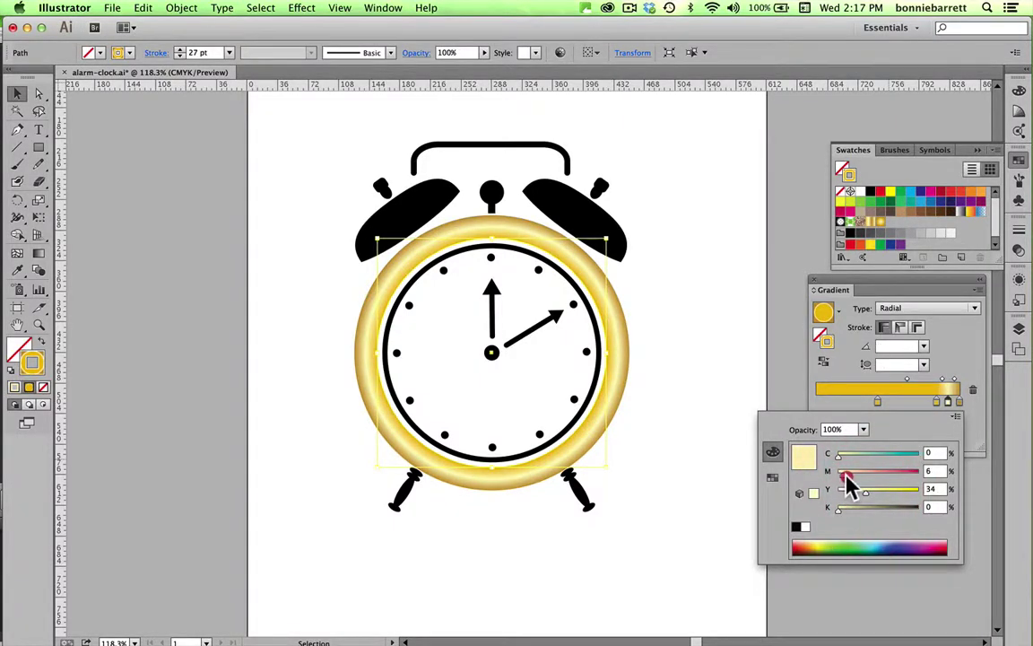
pyautogui.moveTo(840, 474); pyautogui.dragTo(844, 474)
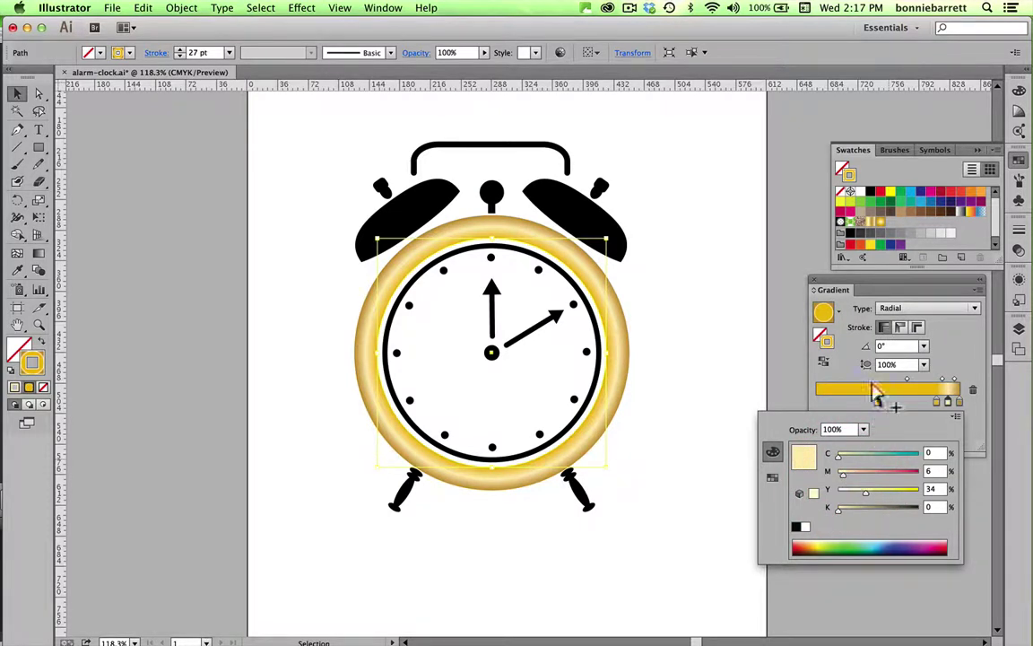
pyautogui.click(844, 375)
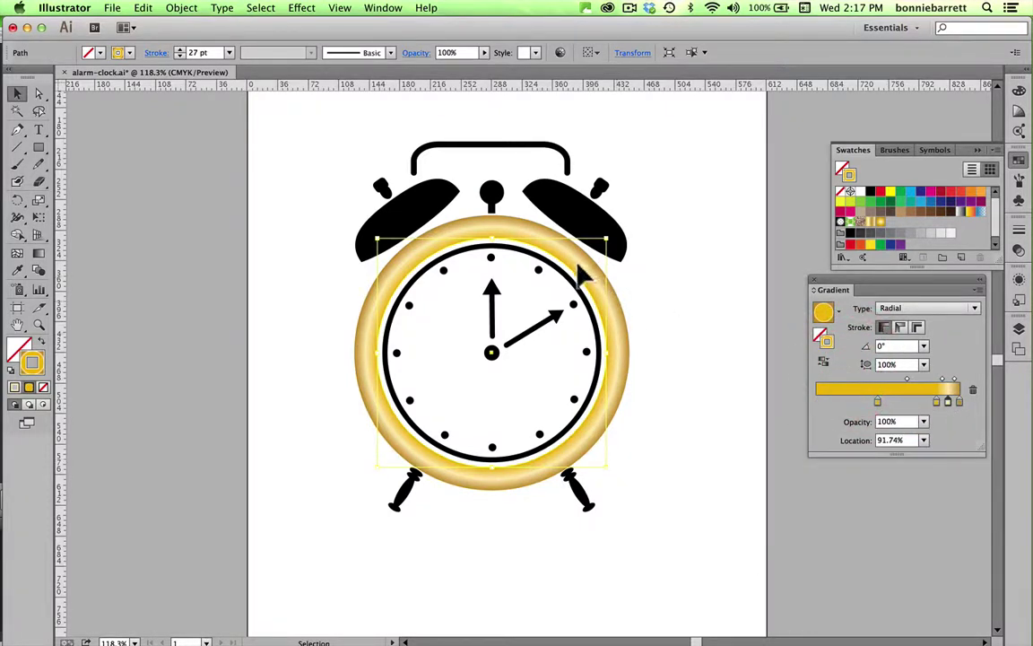
# - Raise the gold rim's stroke weight from 27 pt to 29 pt and show the Layers panel
pyautogui.click(178, 49)
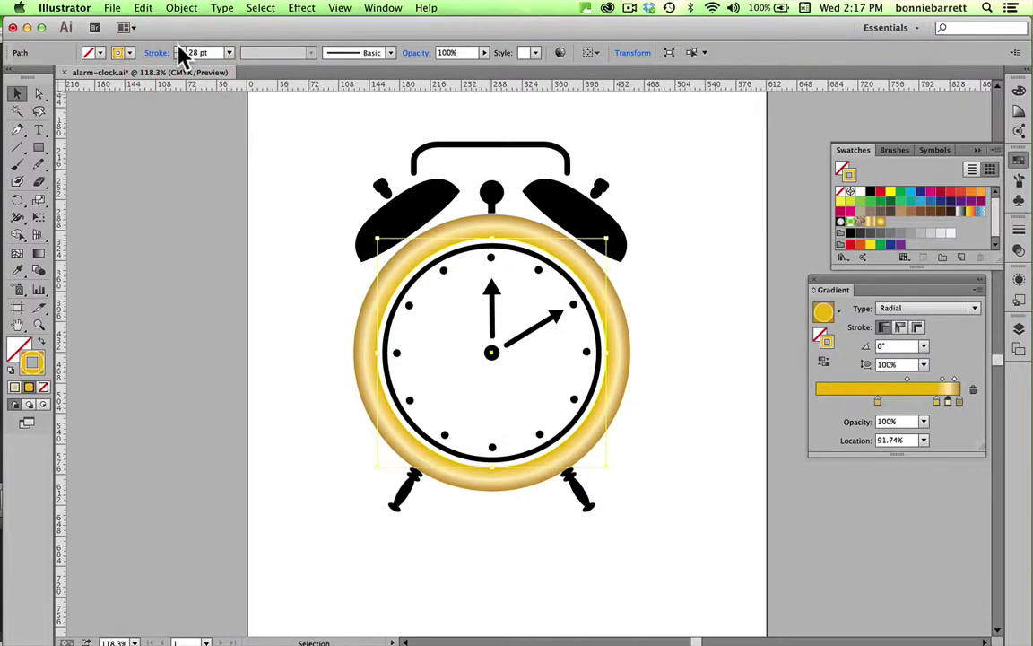
pyautogui.click(178, 49)
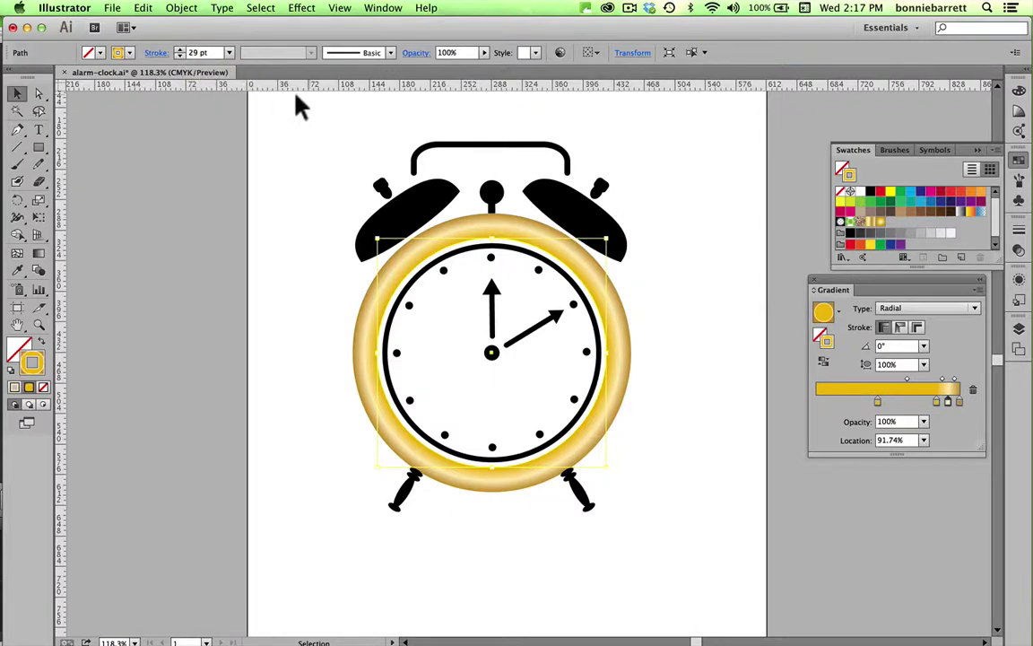
pyautogui.click(1019, 329)
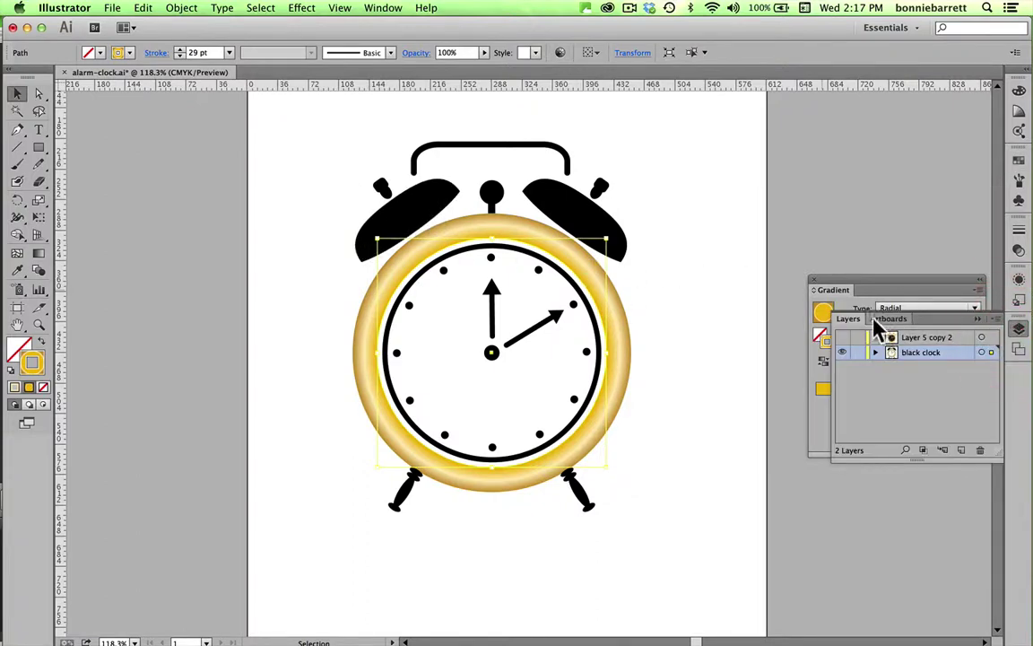
# - Float and enlarge the Layers panel, expand the black clock layer, and locate the gold ring's row
pyautogui.moveTo(859, 332); pyautogui.dragTo(745, 103)
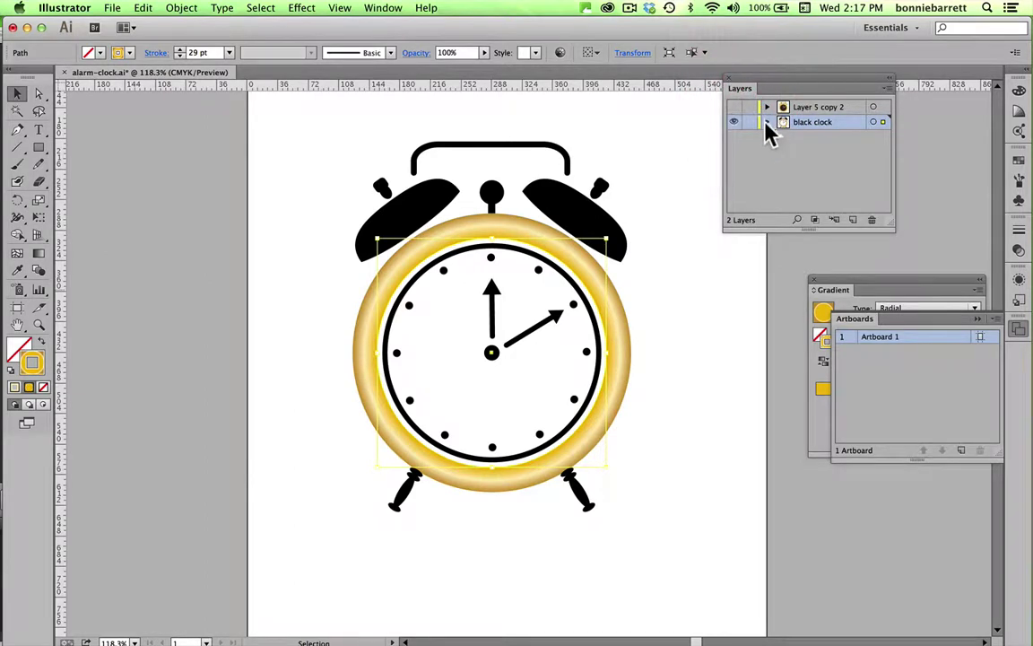
pyautogui.click(767, 122)
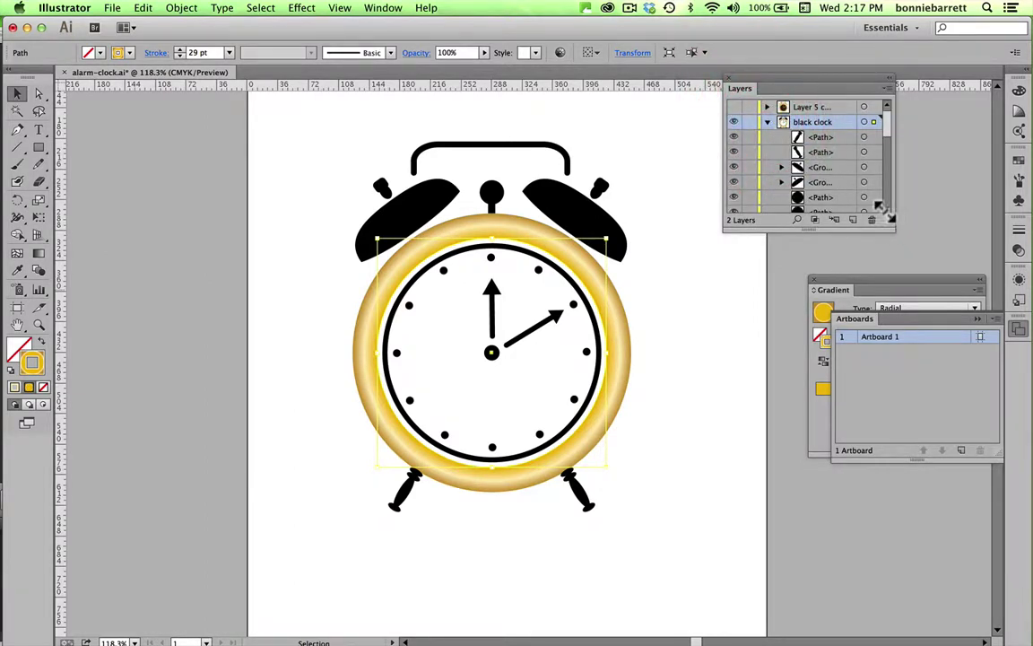
pyautogui.click(978, 320)
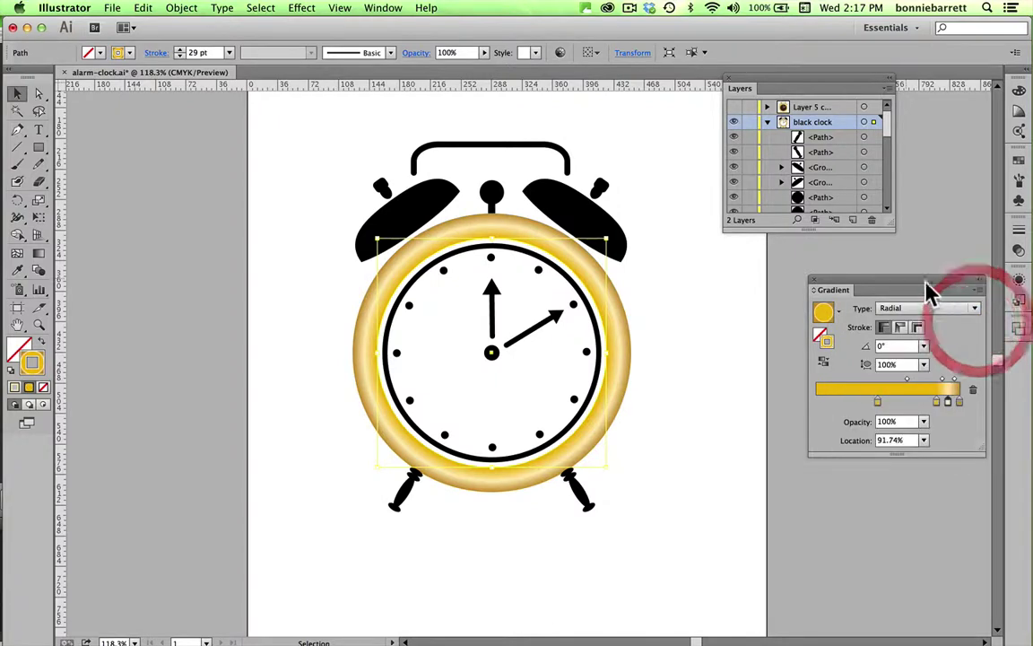
pyautogui.moveTo(911, 287); pyautogui.dragTo(898, 448)
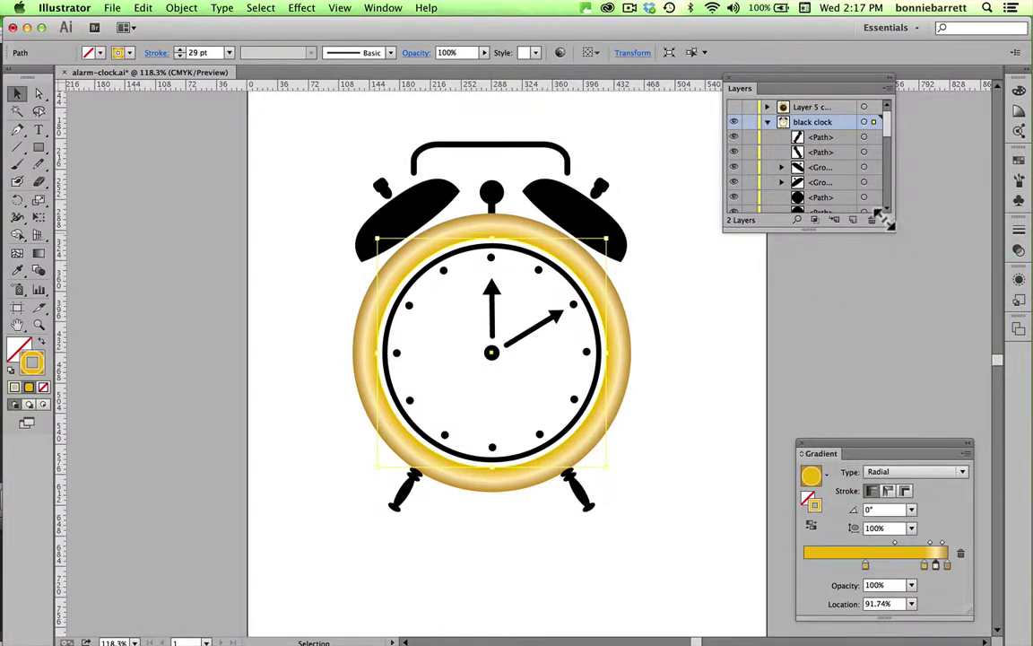
pyautogui.moveTo(887, 222); pyautogui.dragTo(819, 521)
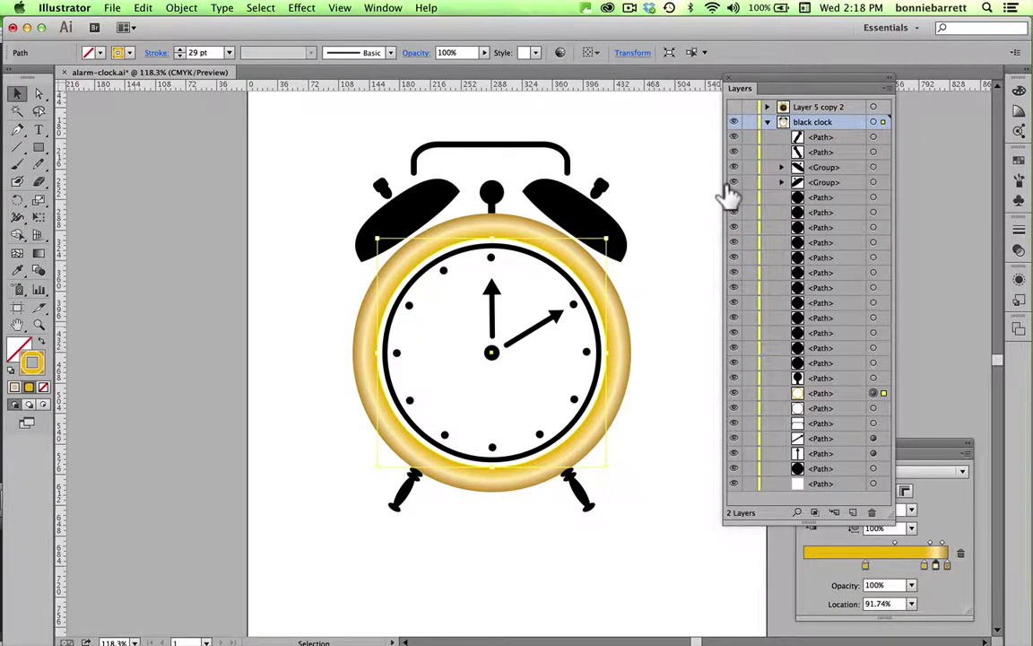
pyautogui.click(729, 197)
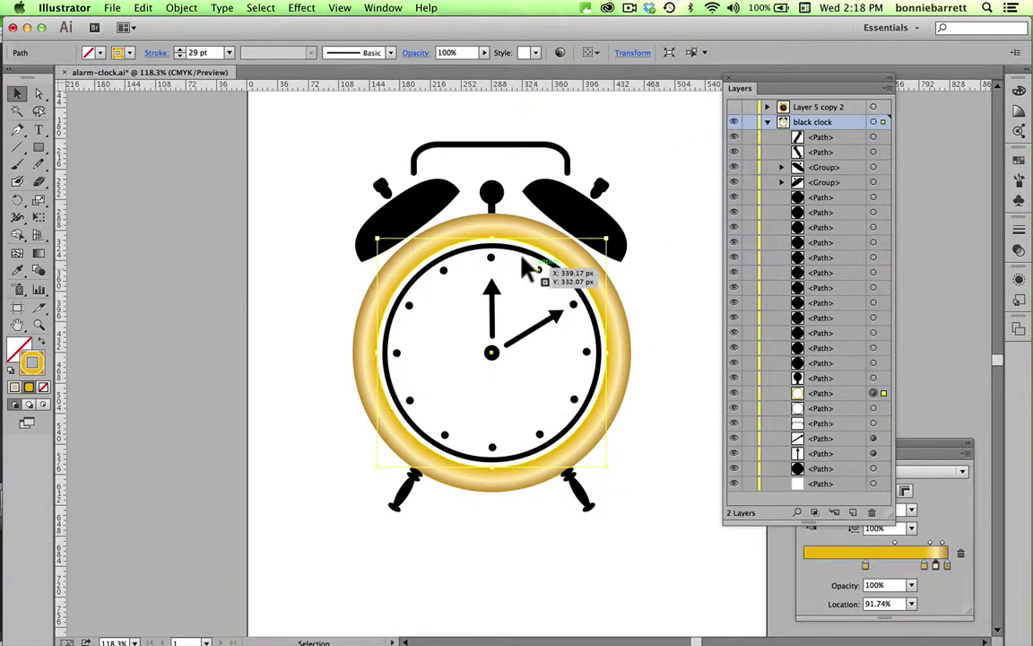
pyautogui.click(733, 393)
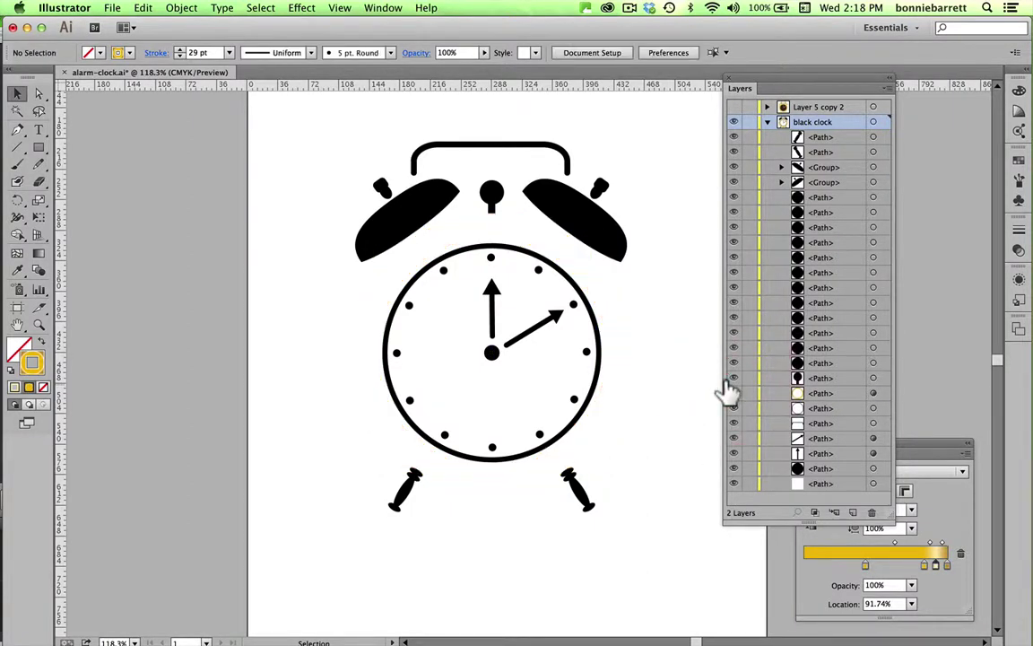
pyautogui.click(731, 393)
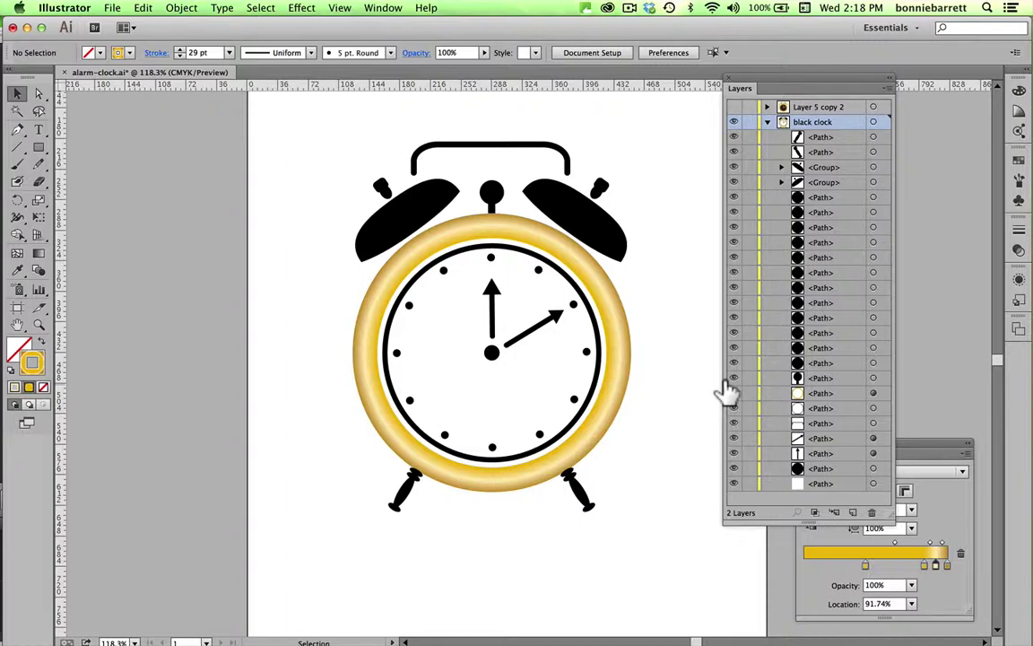
pyautogui.moveTo(807, 77); pyautogui.dragTo(203, 72)
# - Rename the gold ring's <Path> to 'large ring', then select the inner ring circle
pyautogui.doubleClick(215, 387)
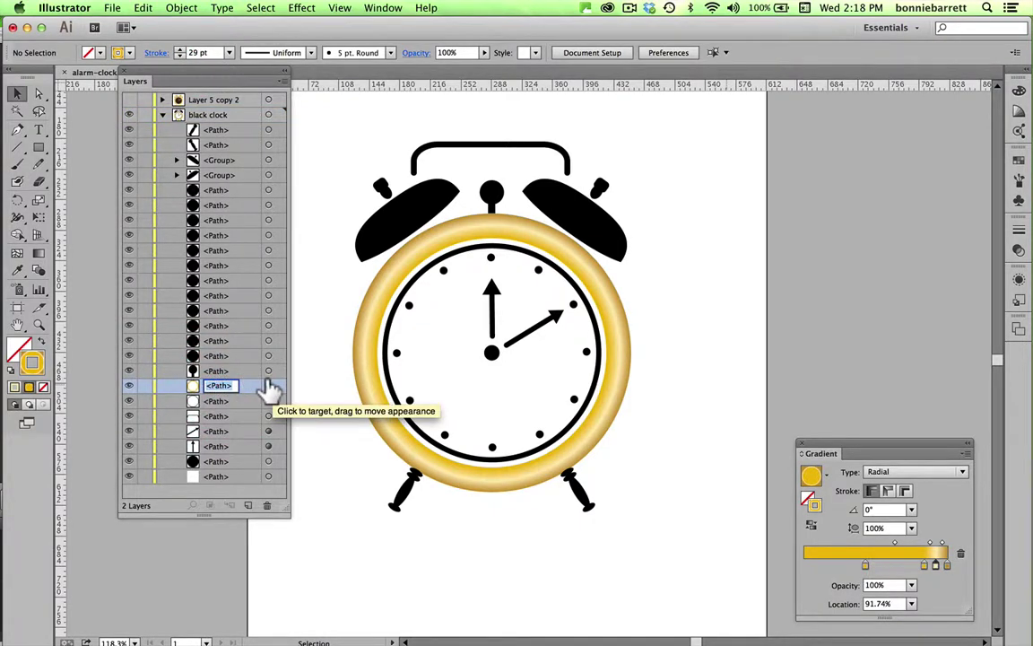
pyautogui.write('la')
pyautogui.press('Return')
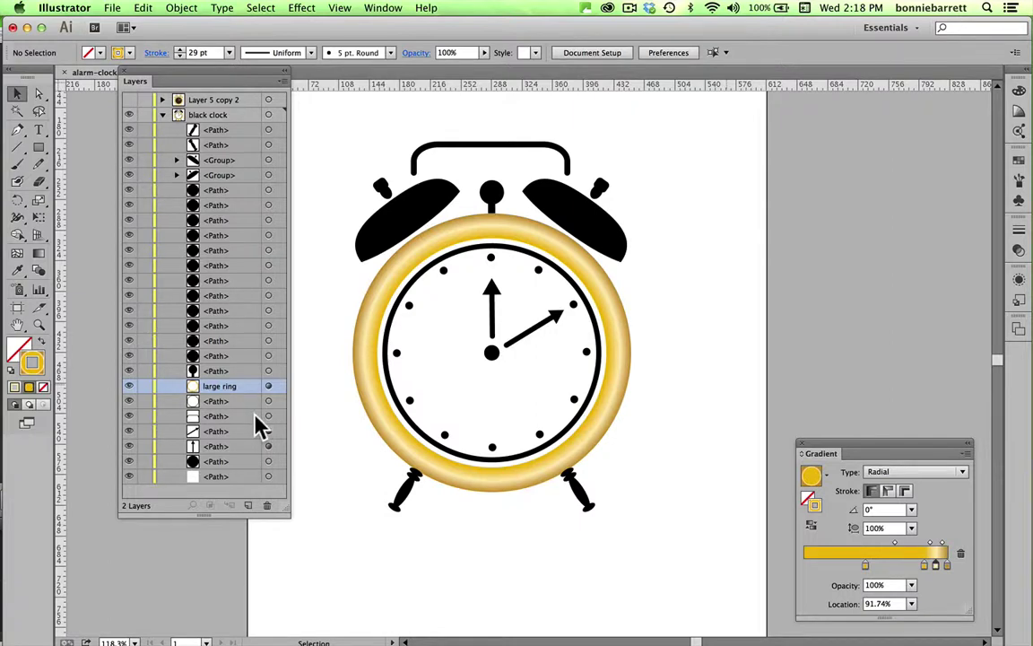
pyautogui.click(408, 276)
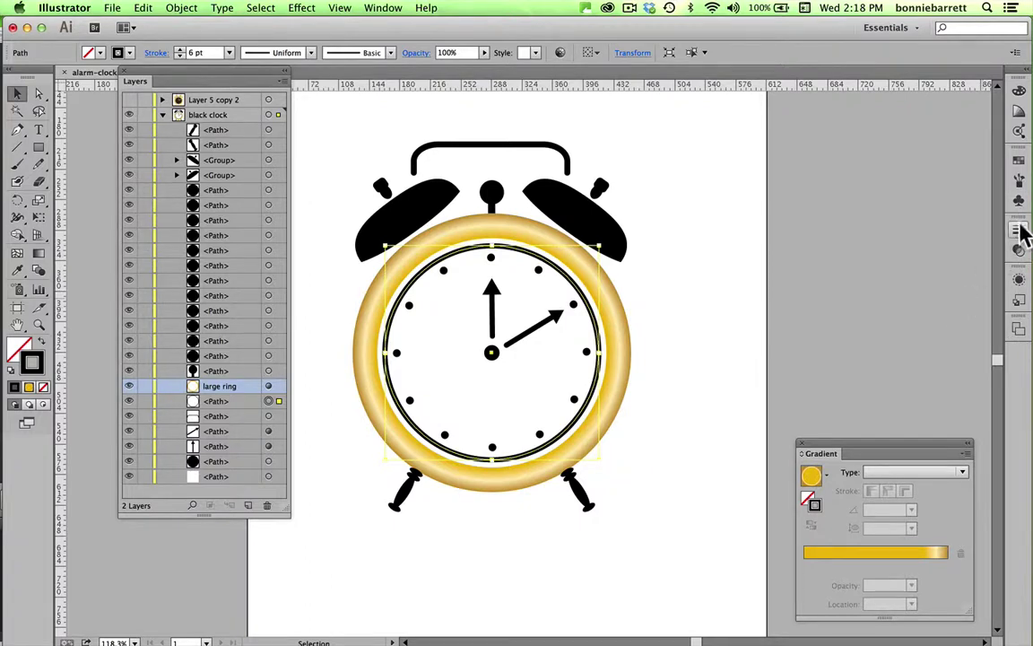
# - Give the inner circle a Gold Radial stroke and a dark brown fill, C=50 M=70 Y=80 K=70
pyautogui.click(1020, 165)
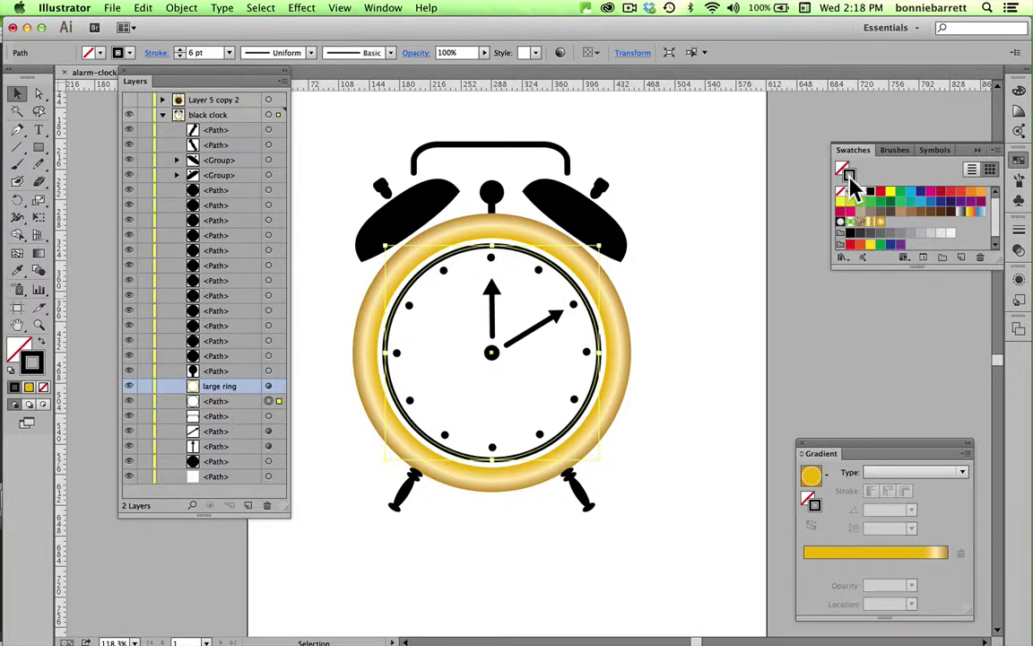
pyautogui.click(878, 221)
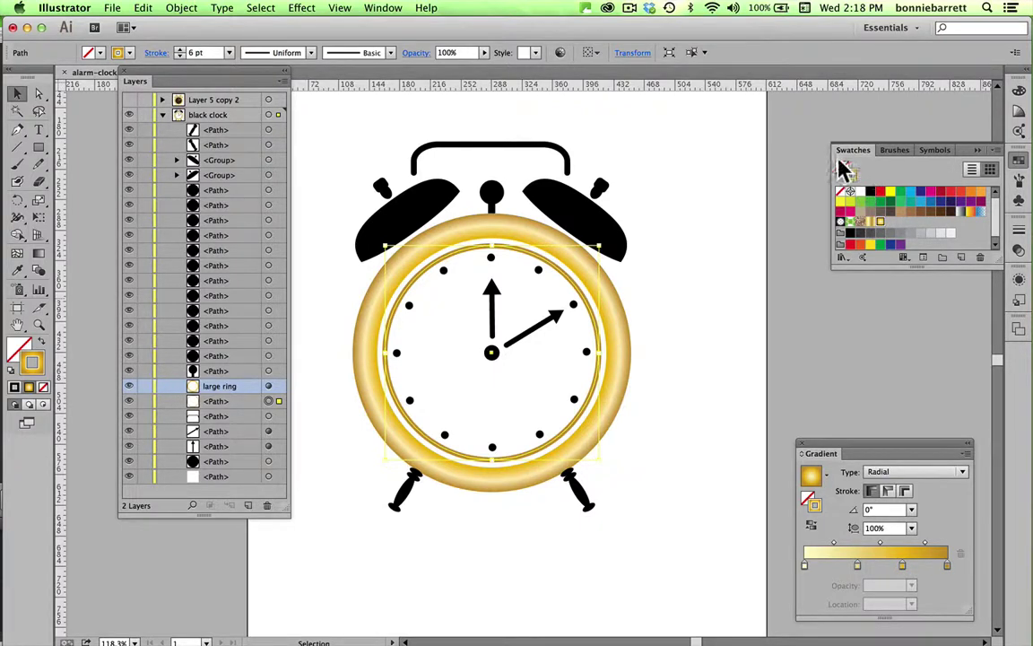
pyautogui.click(842, 171)
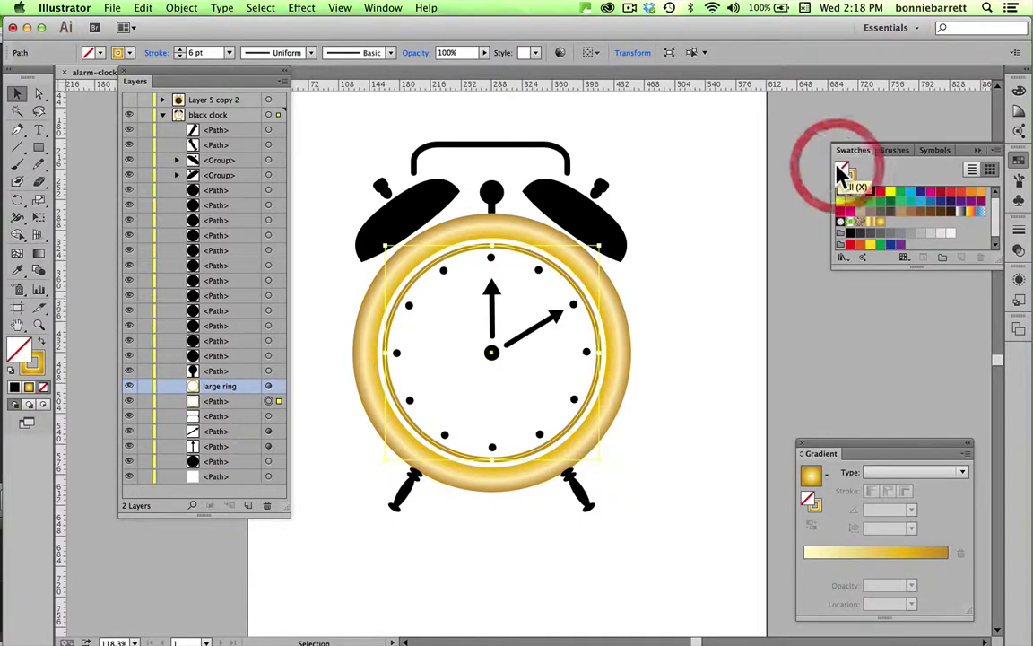
pyautogui.click(948, 208)
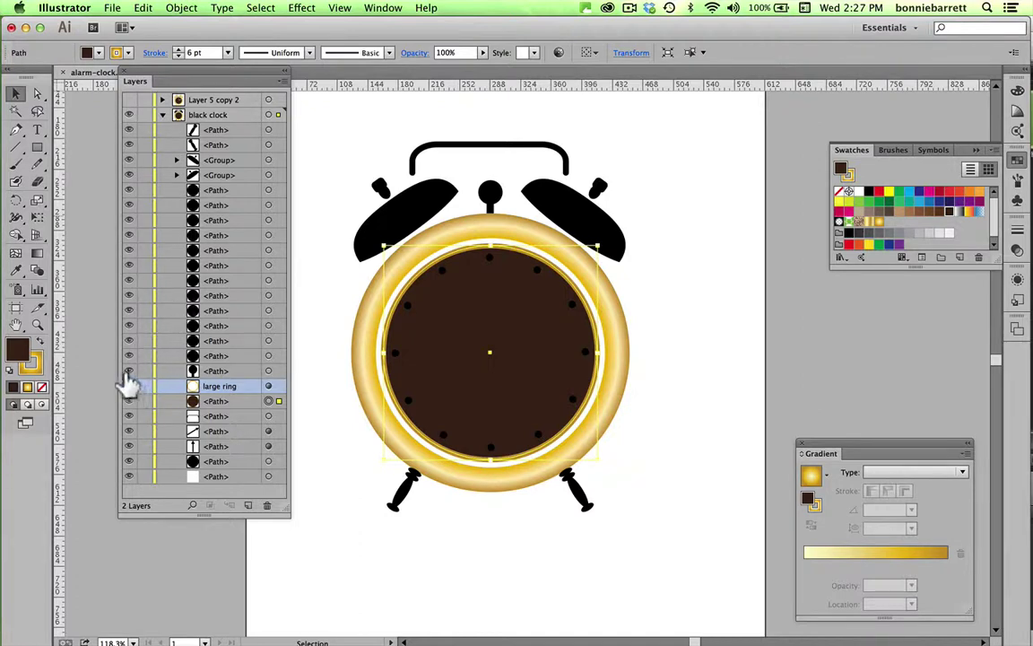
# - Hide the large ring, brown face and both bell groups, then marquee-select the dots and hands
pyautogui.click(128, 385)
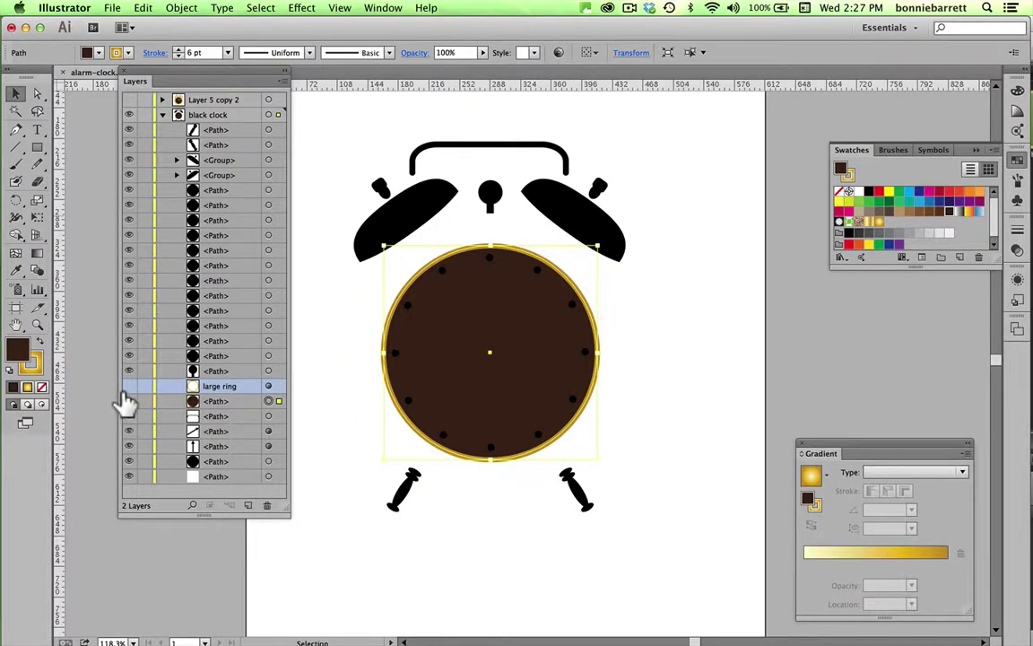
pyautogui.click(127, 401)
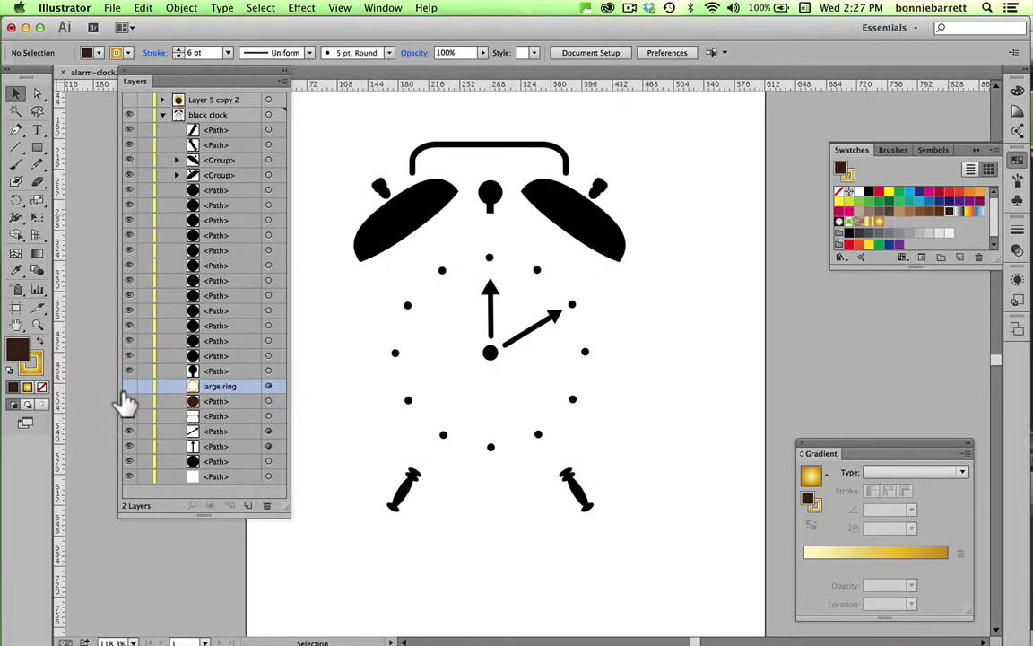
pyautogui.click(128, 415)
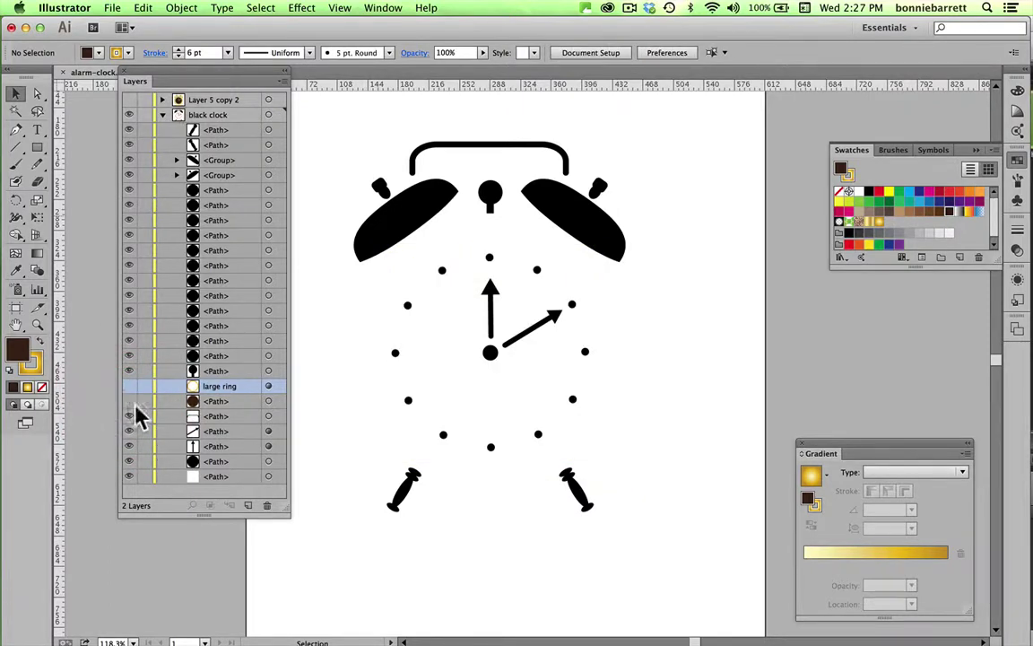
pyautogui.click(128, 160)
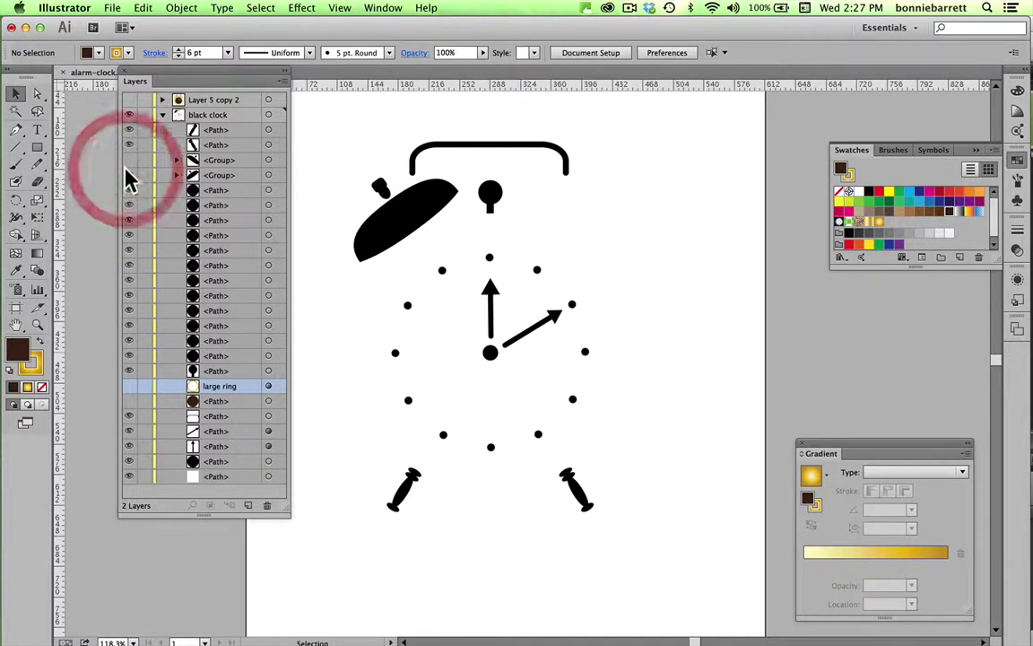
pyautogui.click(127, 175)
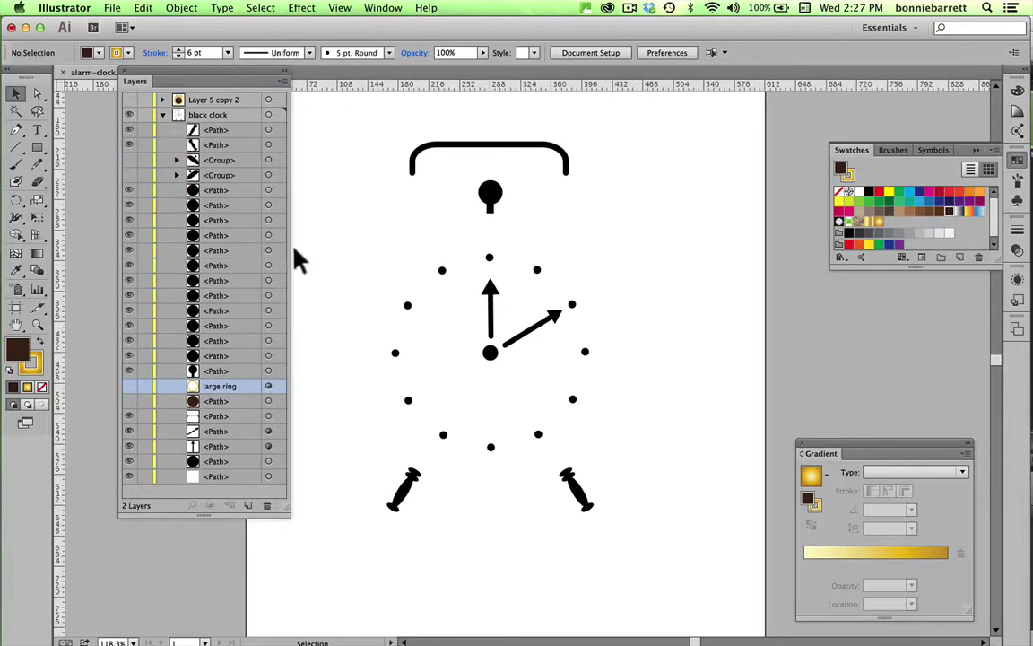
pyautogui.click(15, 94)
pyautogui.moveTo(354, 242); pyautogui.dragTo(607, 448)
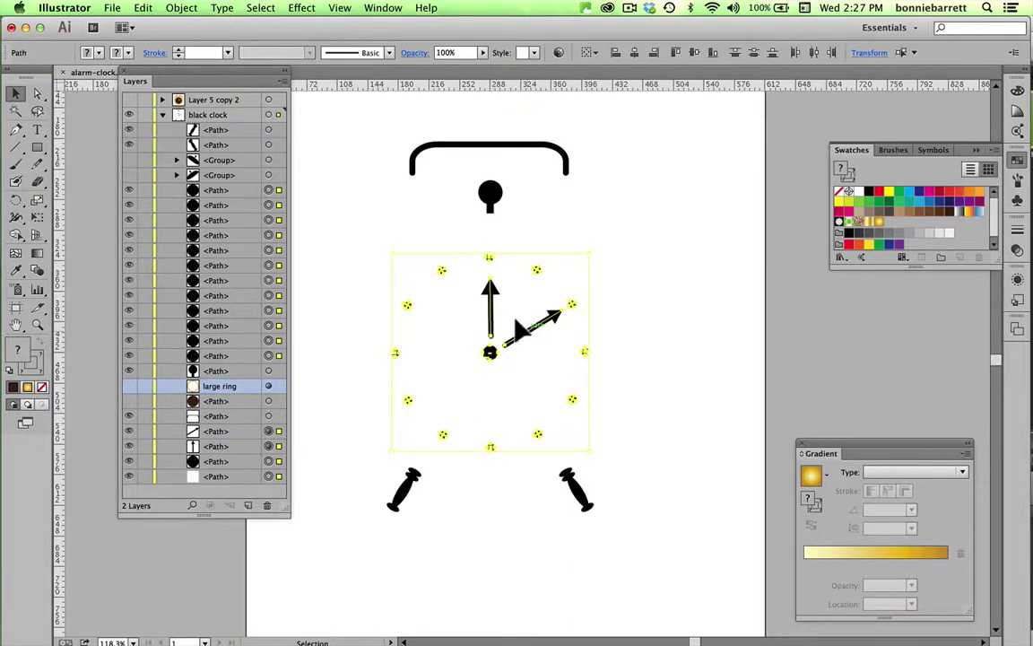
# - Expand the appearance of the dots and hands, then expand them with Fill and Stroke checked
pyautogui.click(182, 8)
pyautogui.click(197, 168)
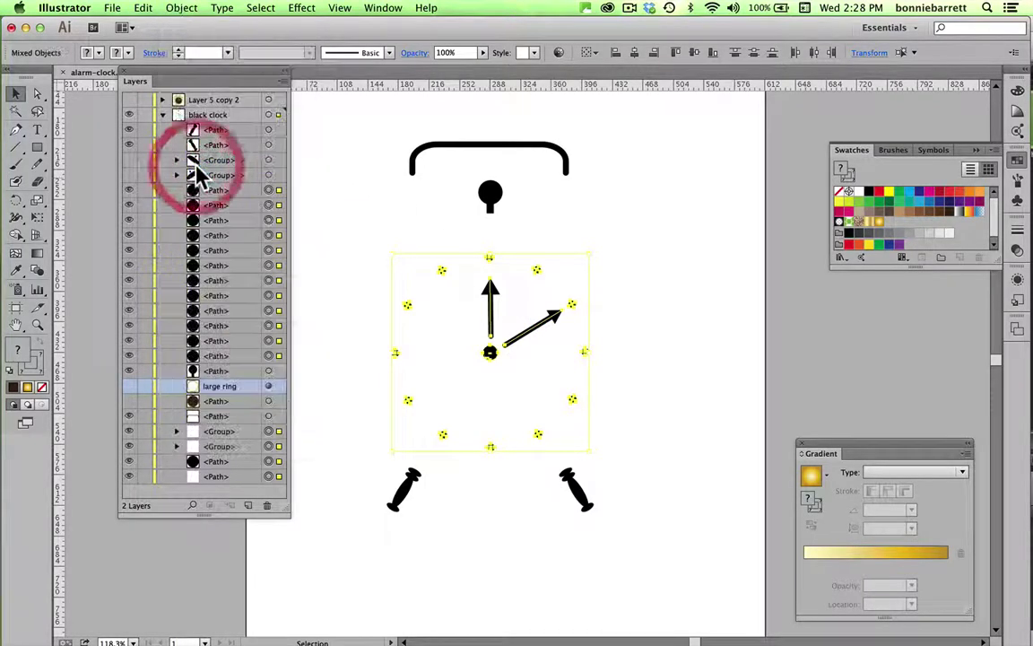
pyautogui.click(182, 9)
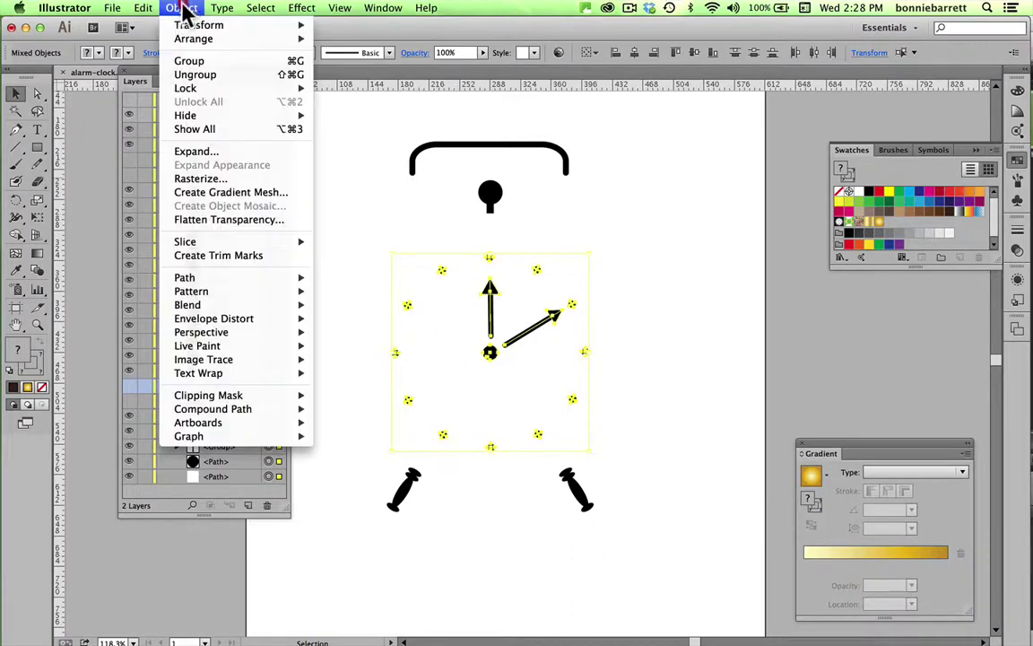
pyautogui.click(193, 153)
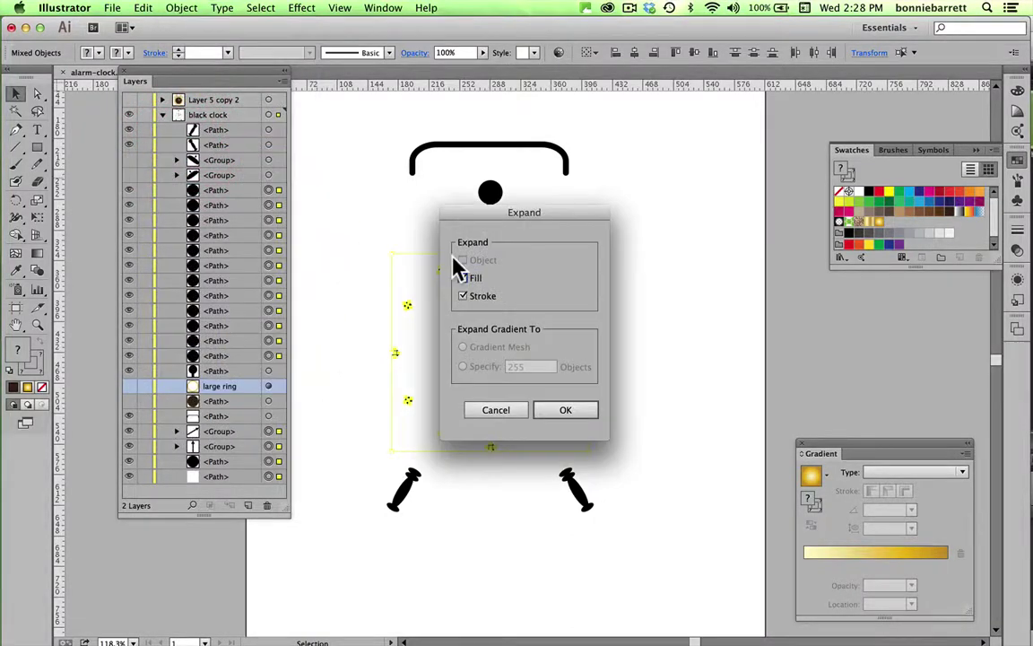
pyautogui.click(563, 409)
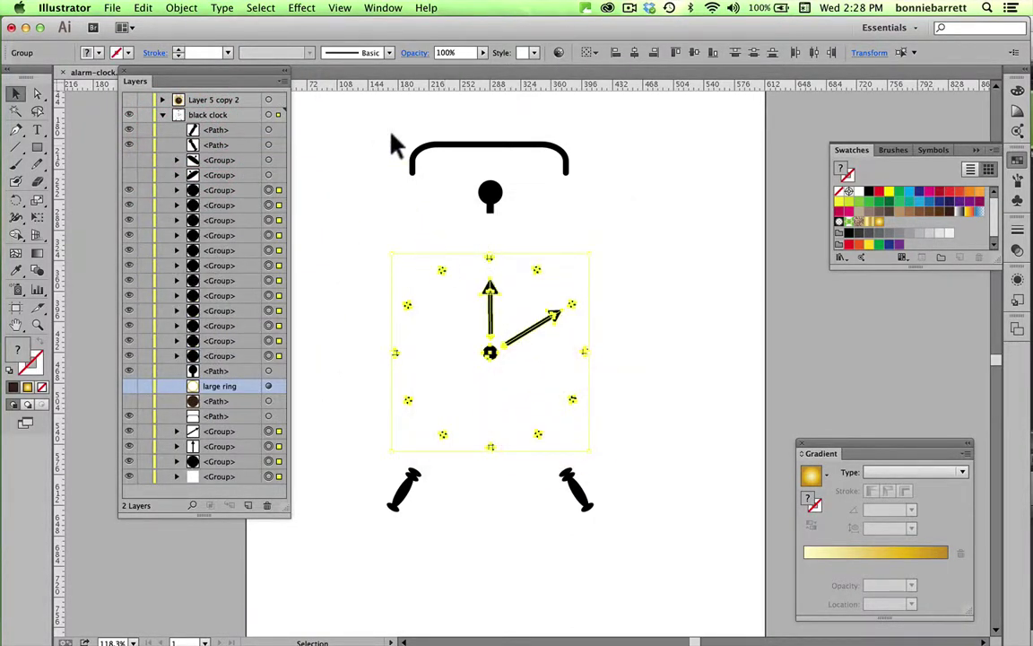
# - Check the expanded shapes in Outline view, then return to Preview
pyautogui.click(341, 9)
pyautogui.click(355, 24)
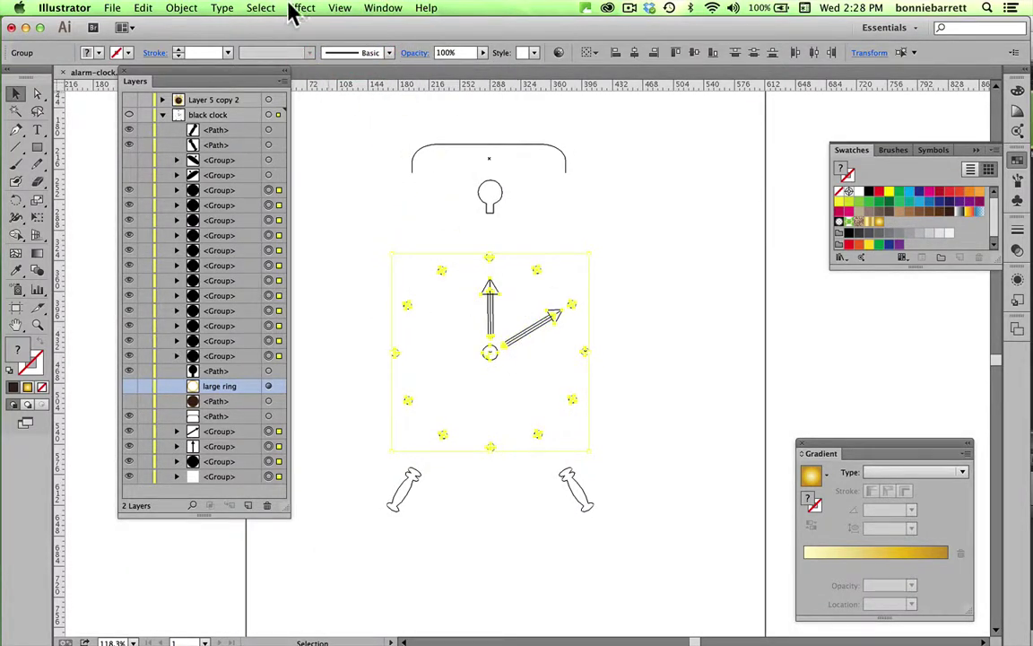
pyautogui.click(340, 9)
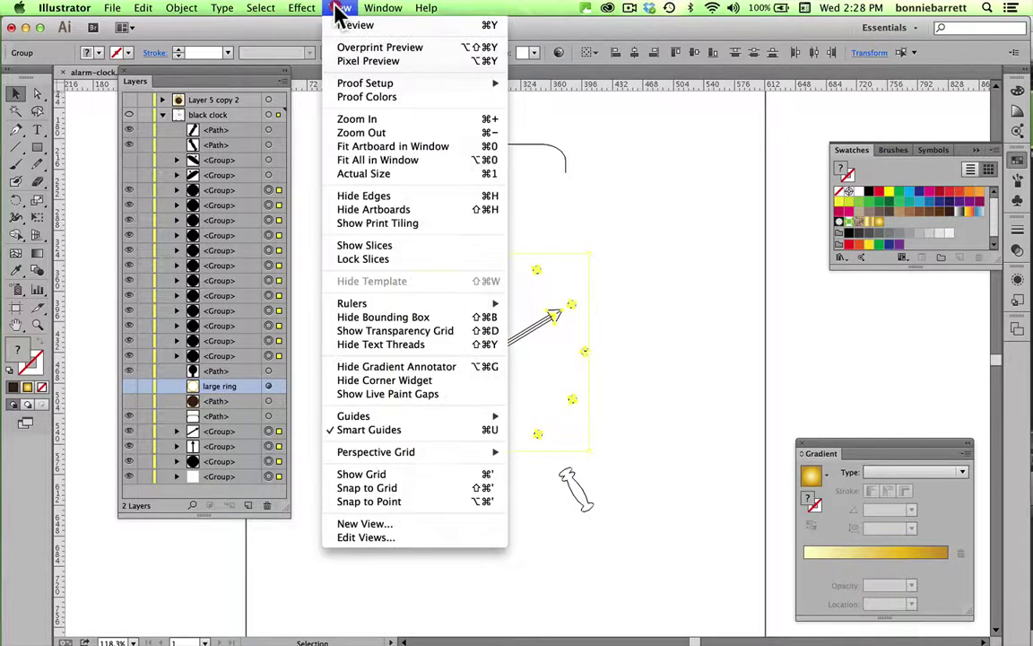
pyautogui.click(345, 25)
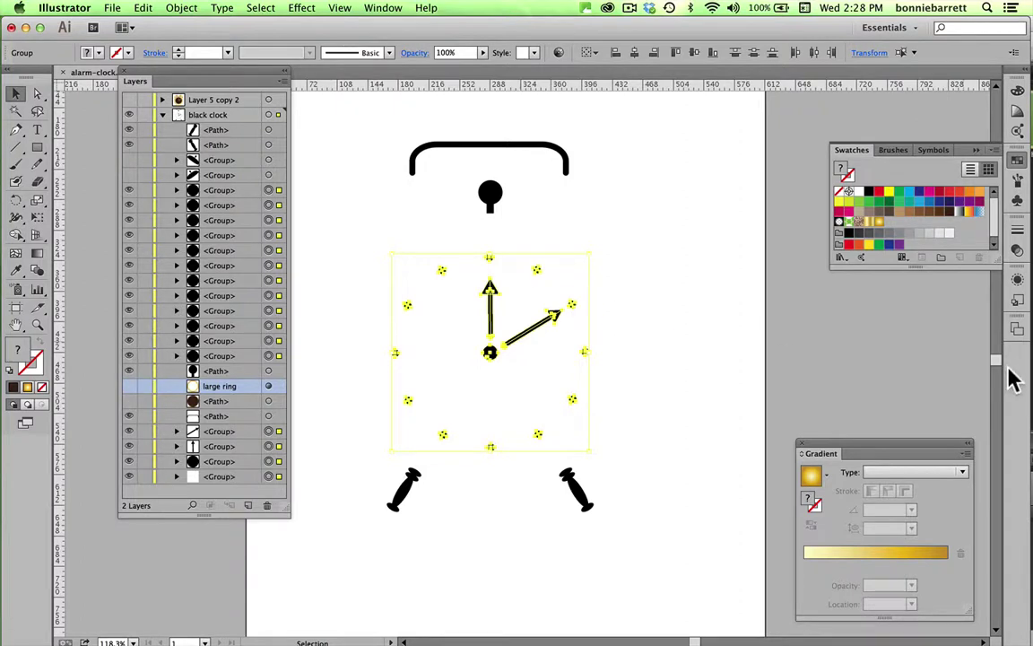
# - Fill the dots and hands with White and make the brown face path visible again
pyautogui.click(852, 186)
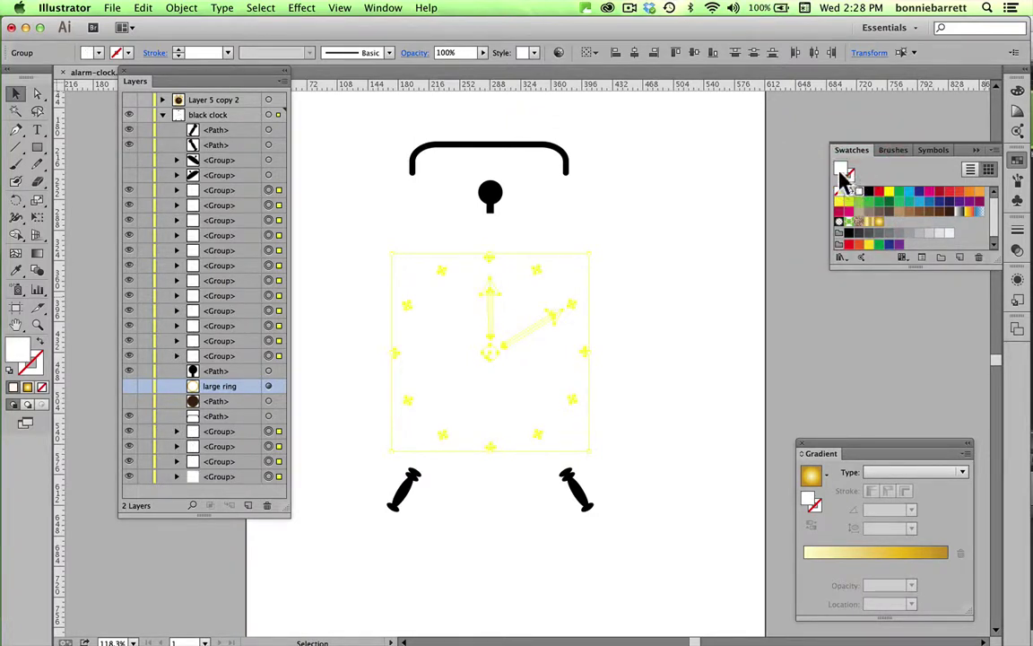
pyautogui.click(128, 401)
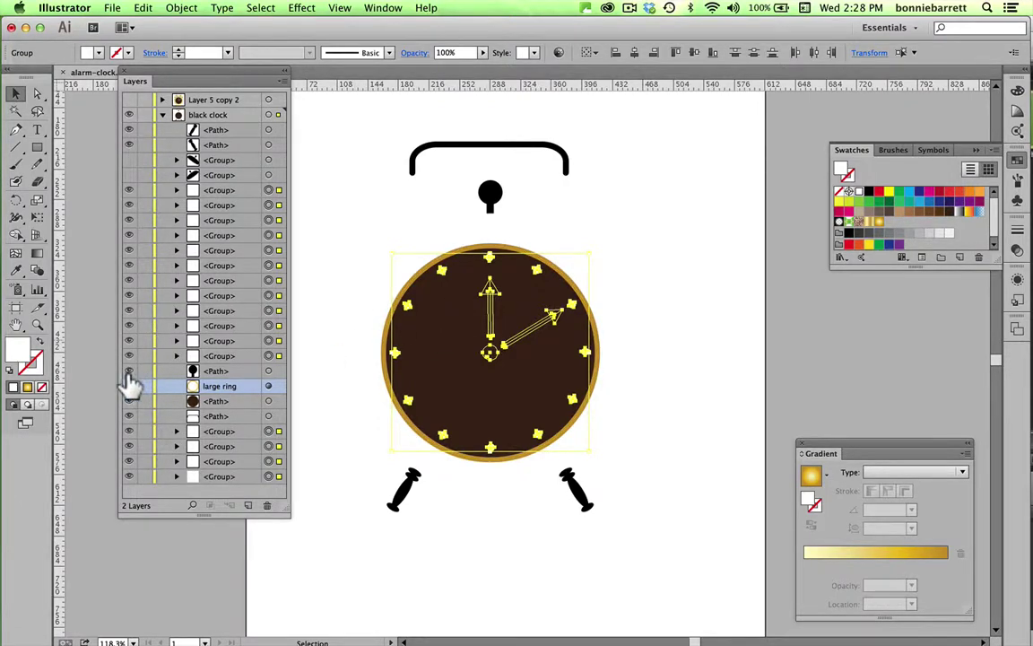
# - Show the gold large ring again, deselect, and lengthen the Layers list to inspect its groups
pyautogui.click(128, 385)
pyautogui.click(331, 356)
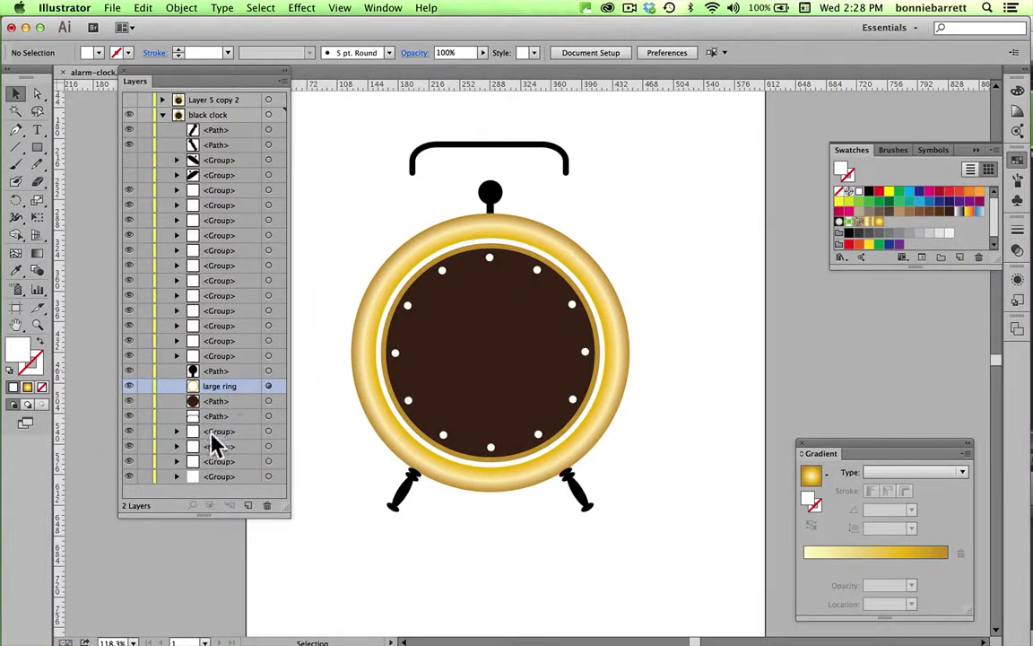
pyautogui.moveTo(274, 507); pyautogui.dragTo(277, 595)
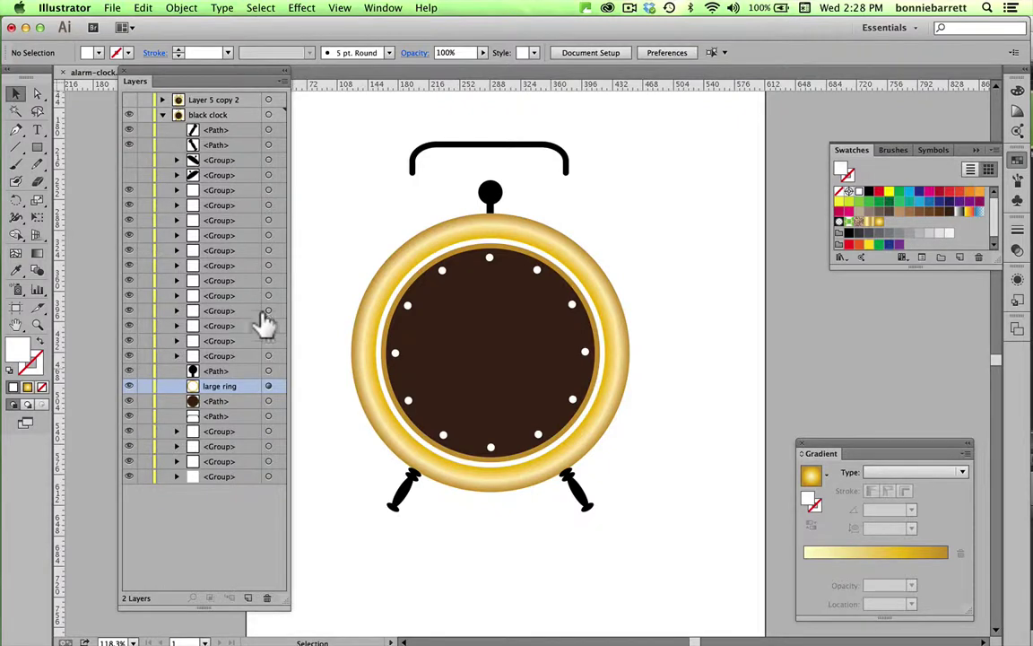
pyautogui.click(176, 431)
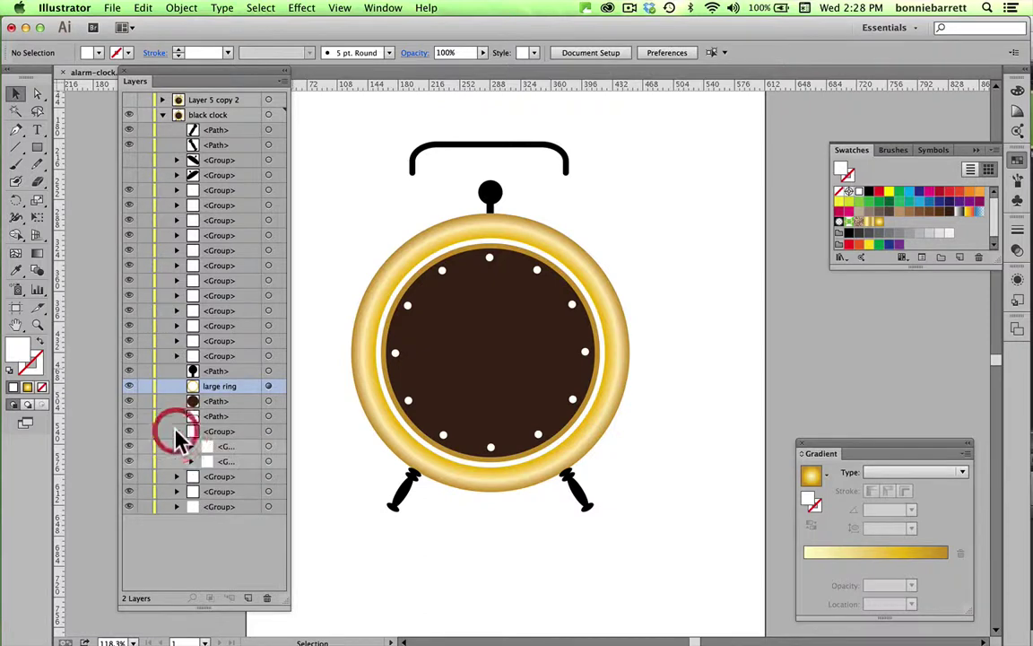
pyautogui.click(176, 476)
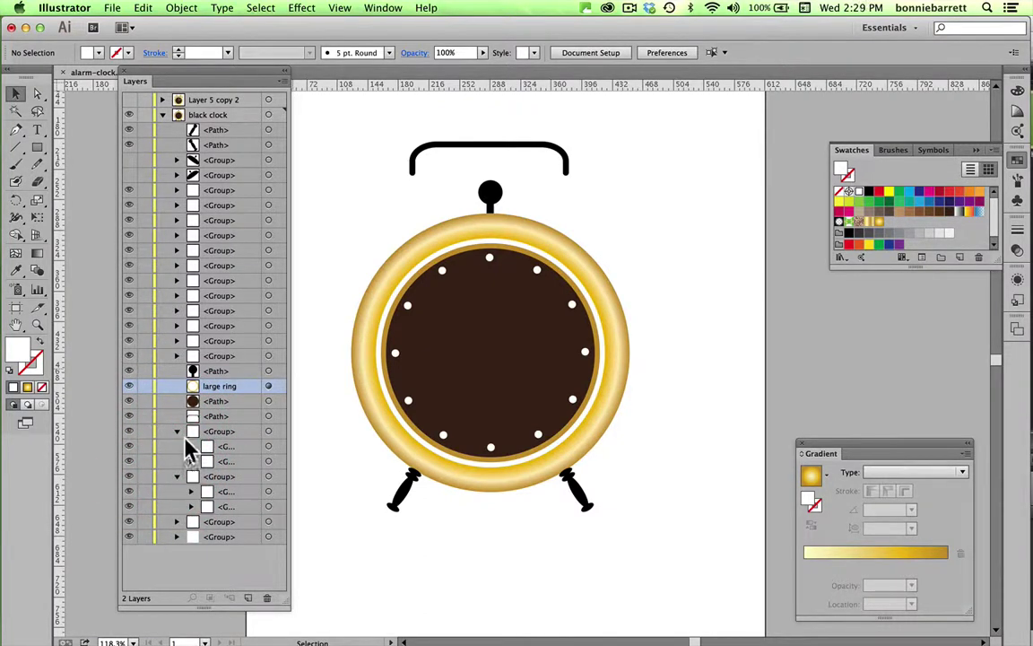
pyautogui.click(176, 432)
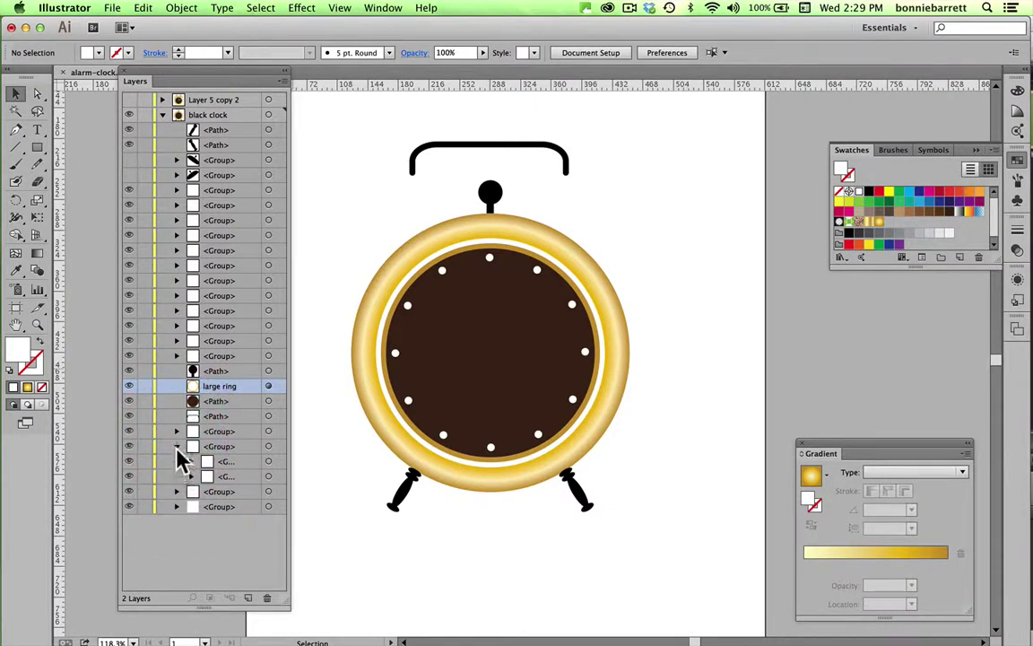
pyautogui.click(177, 446)
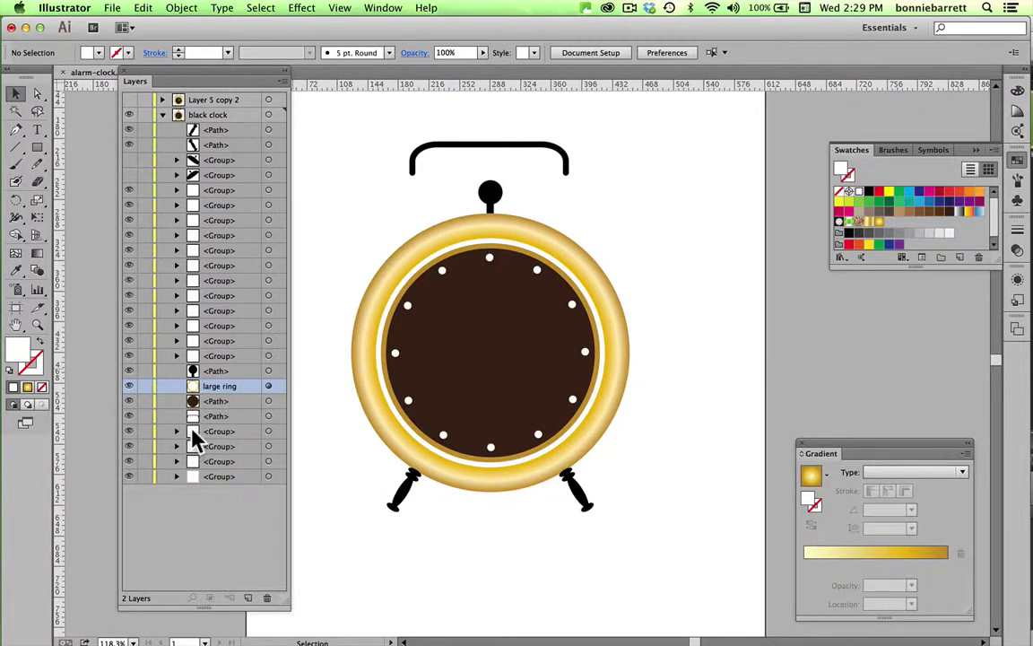
# - Move both clock hand groups above the clock face in the Layers stack
pyautogui.click(190, 434)
pyautogui.press('shift')
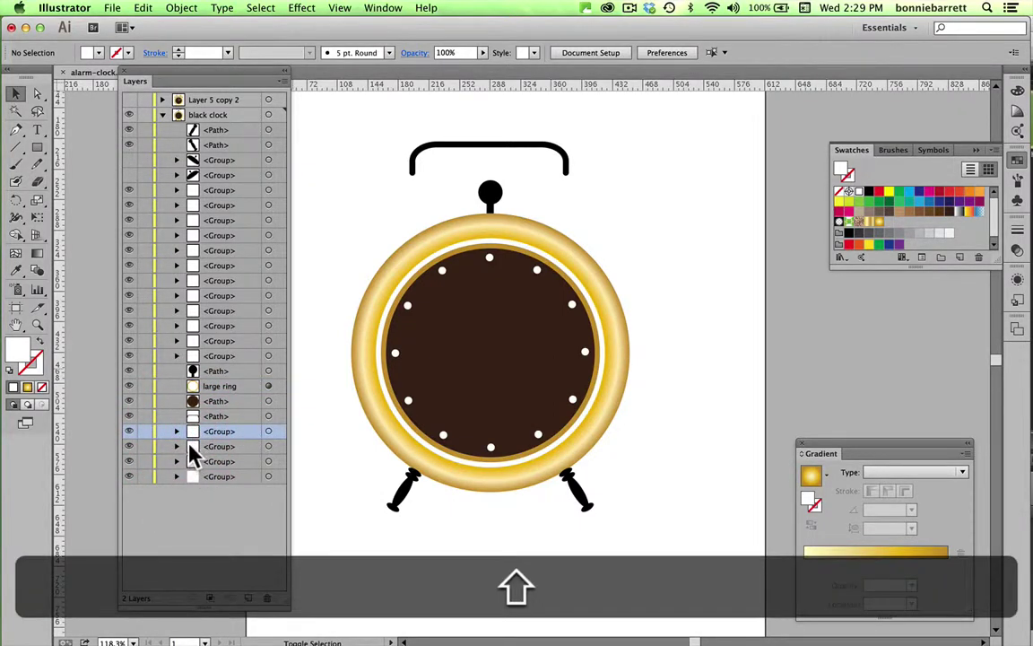
pyautogui.keyDown('shift'); pyautogui.click(192, 445); pyautogui.keyUp('shift')
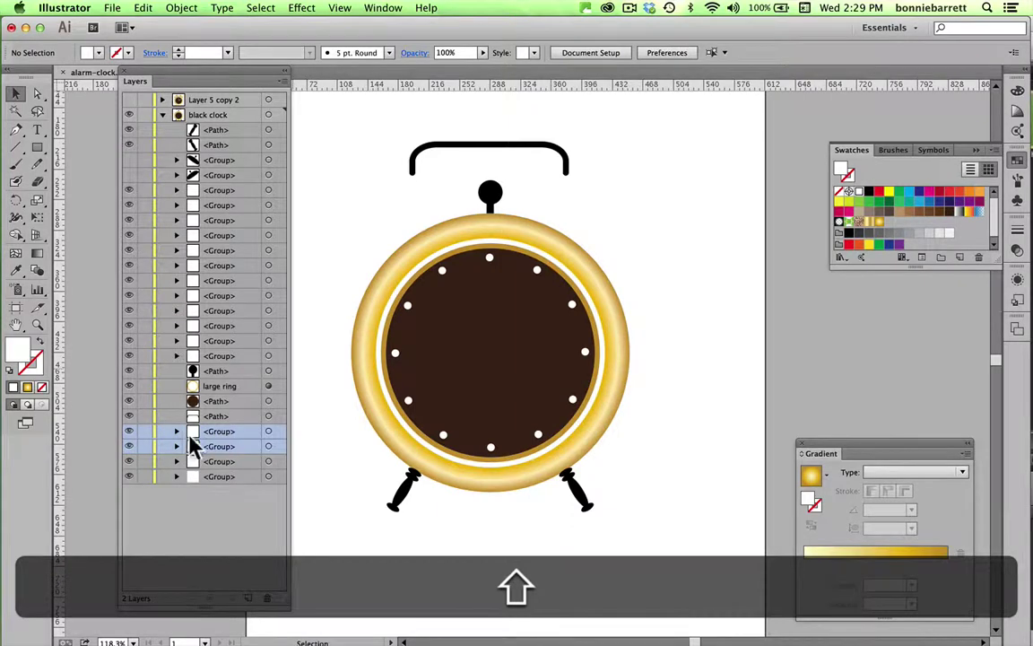
pyautogui.moveTo(200, 440); pyautogui.dragTo(213, 183)
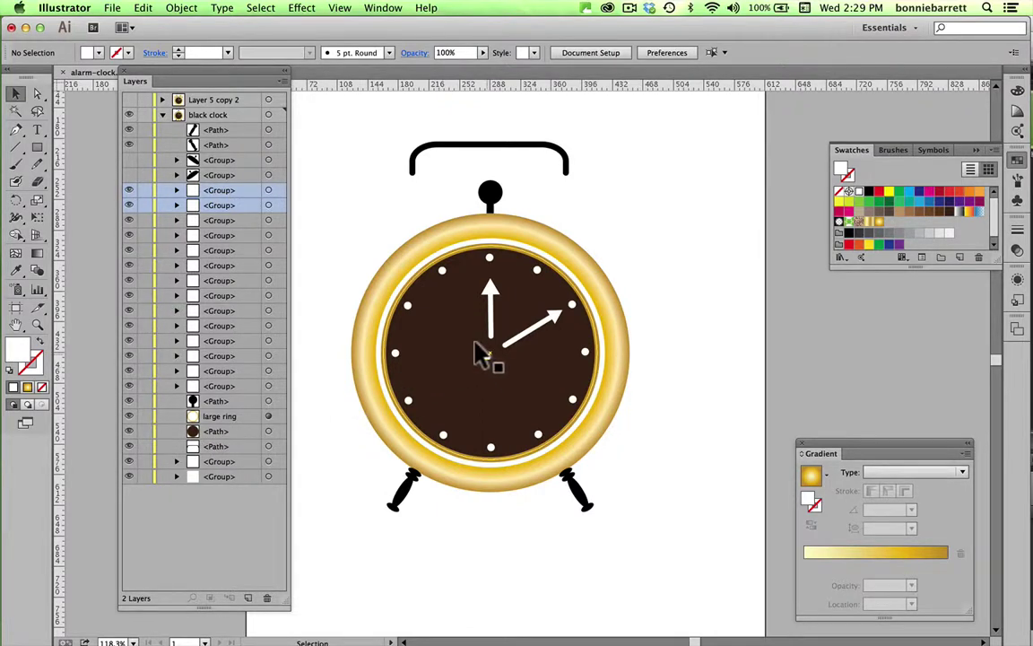
# - In Outline view, move the centre pin group higher in the stack, then return to Preview
pyautogui.click(340, 9)
pyautogui.click(348, 25)
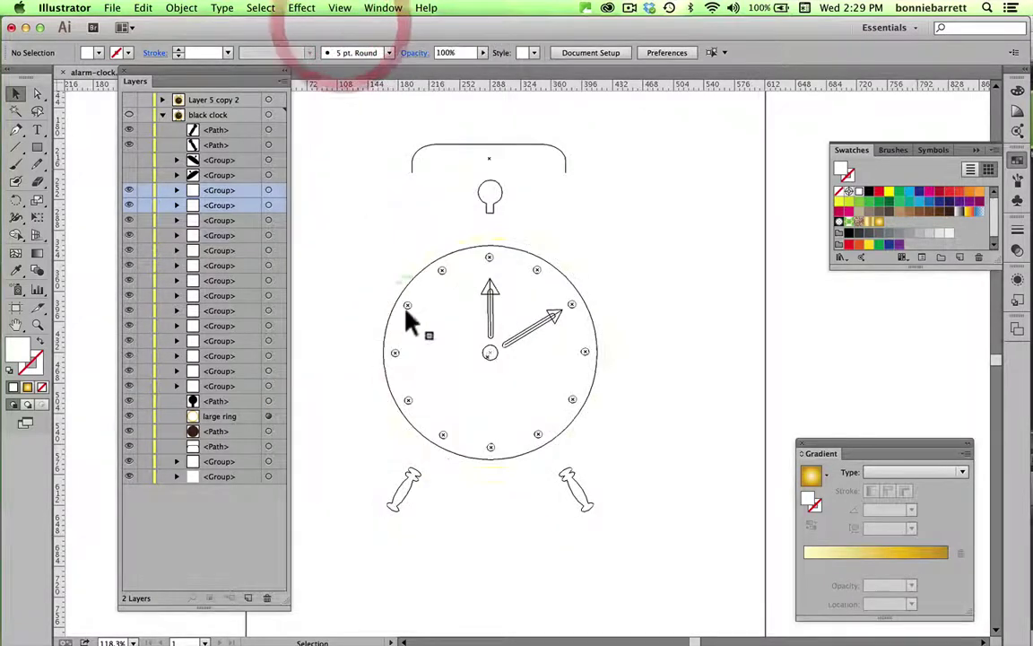
pyautogui.click(486, 351)
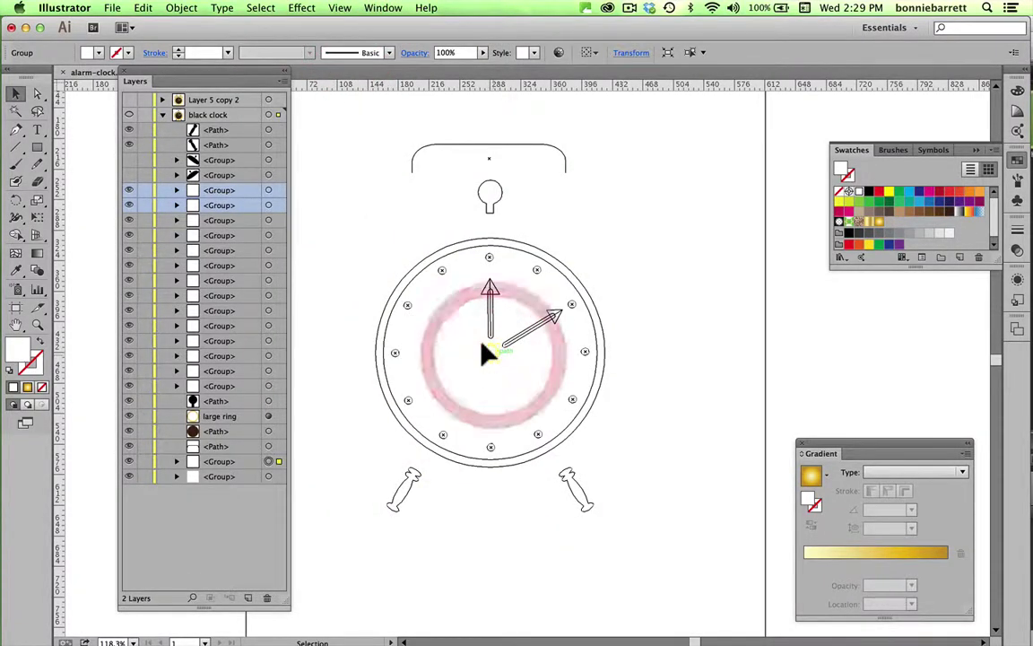
pyautogui.click(269, 461)
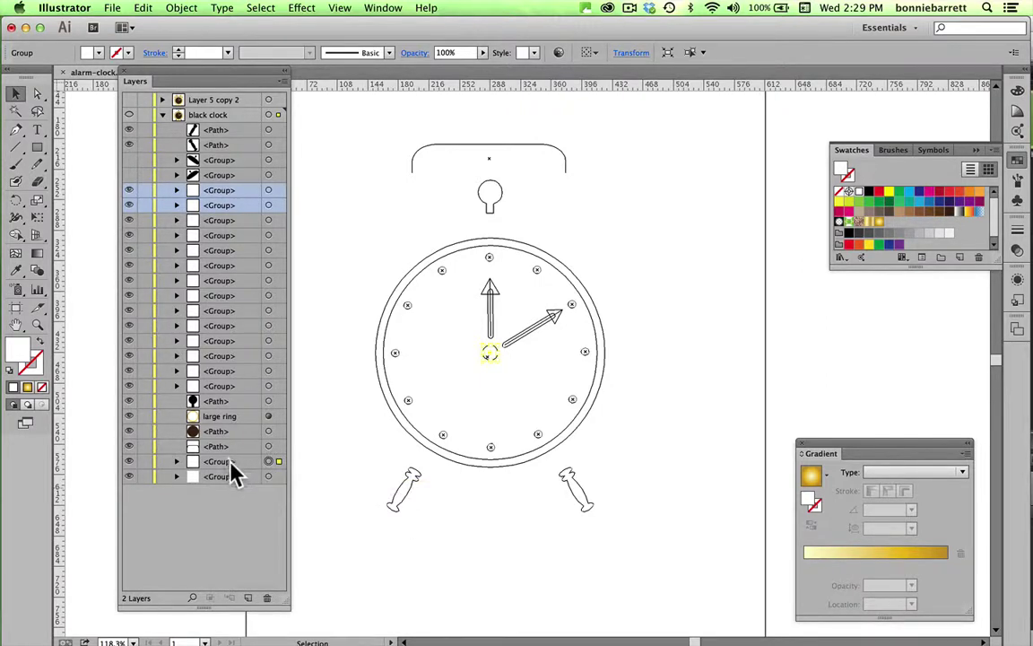
pyautogui.moveTo(230, 463); pyautogui.dragTo(218, 185)
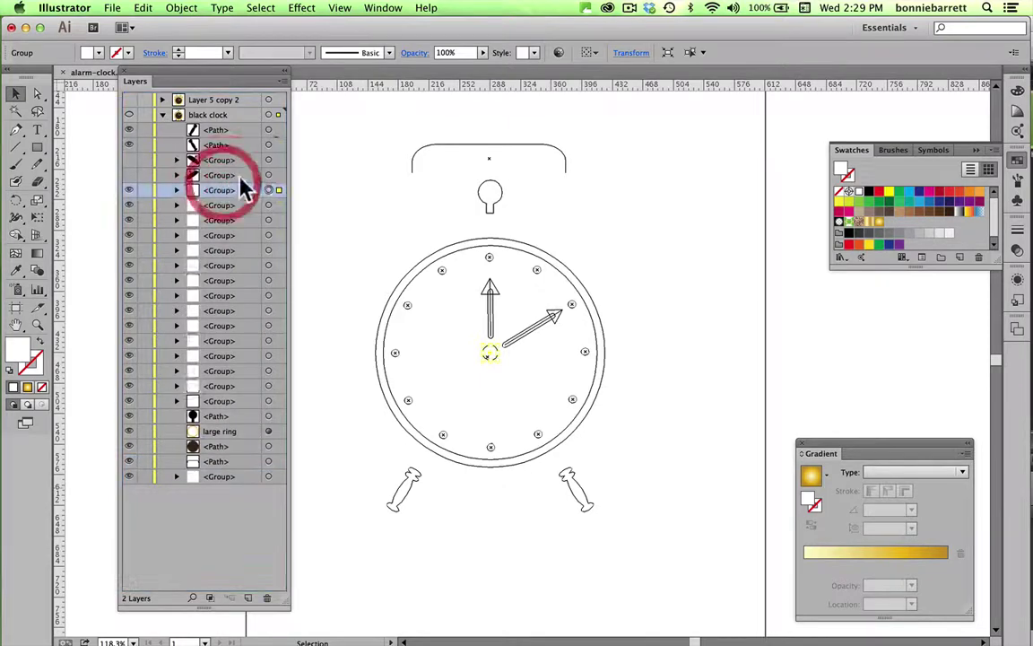
pyautogui.click(341, 8)
pyautogui.click(348, 23)
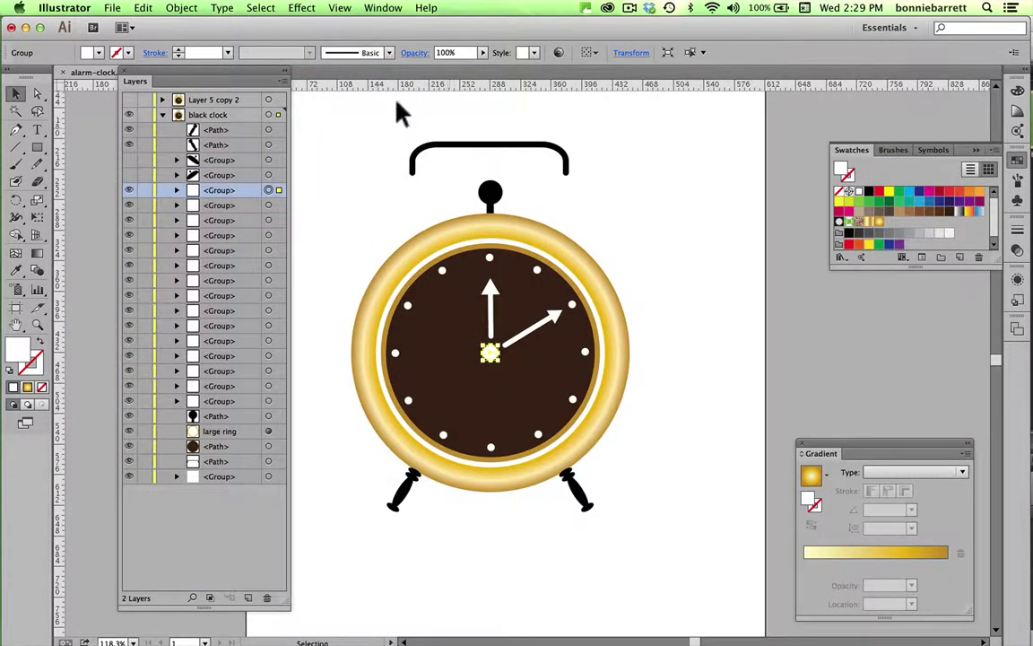
# - Make the hidden right and left bell groups visible again and deselect everything
pyautogui.click(129, 159)
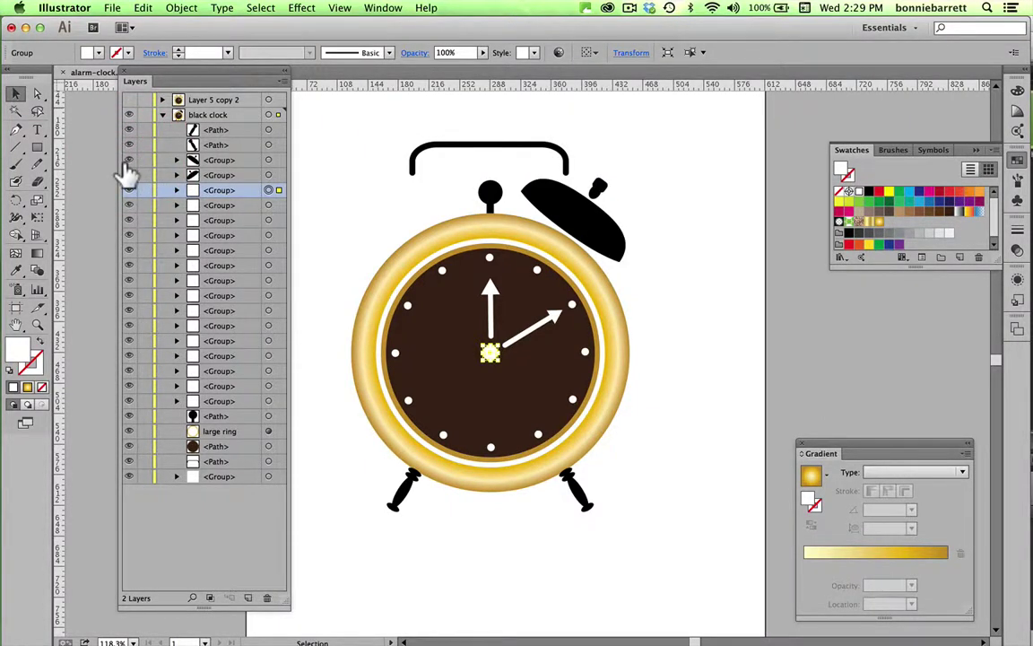
pyautogui.click(128, 174)
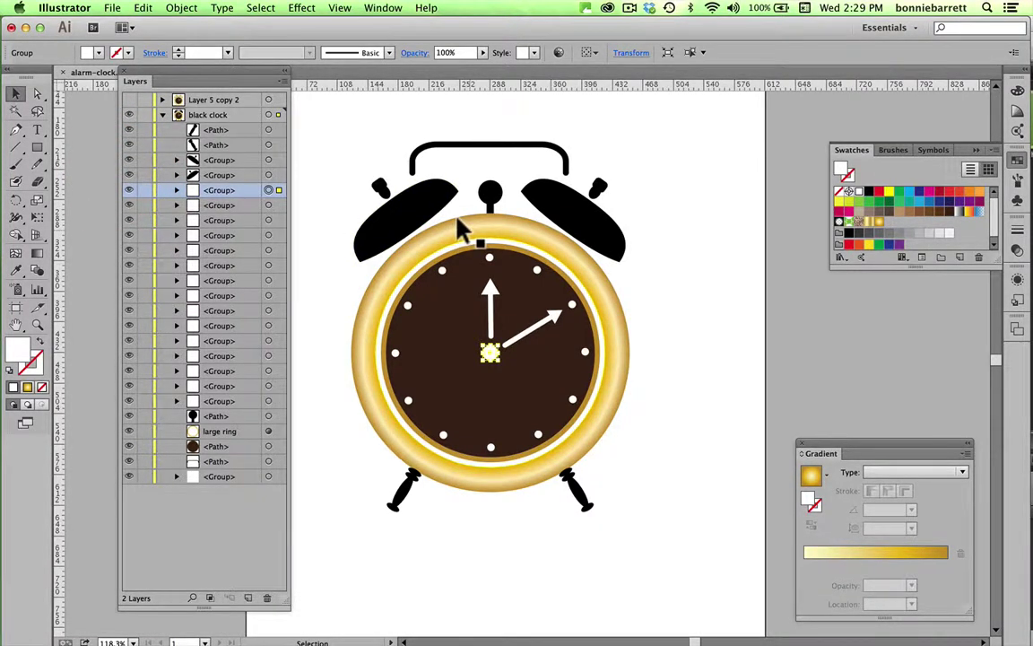
pyautogui.click(645, 304)
# - Ungroup the right bell and then the left bell into separate paths
pyautogui.click(583, 210)
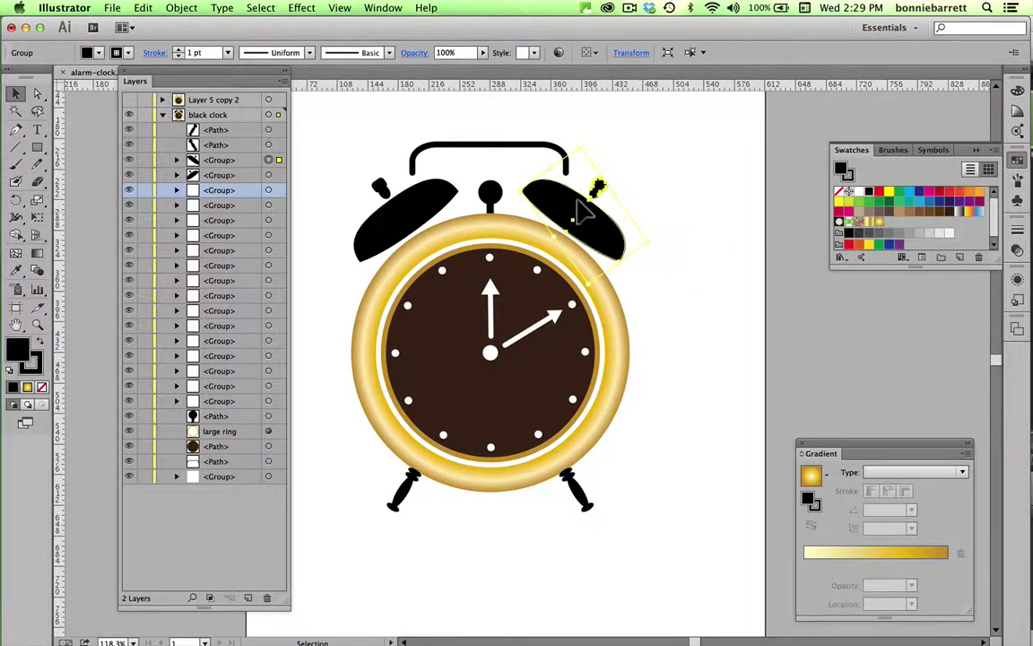
pyautogui.click(592, 186)
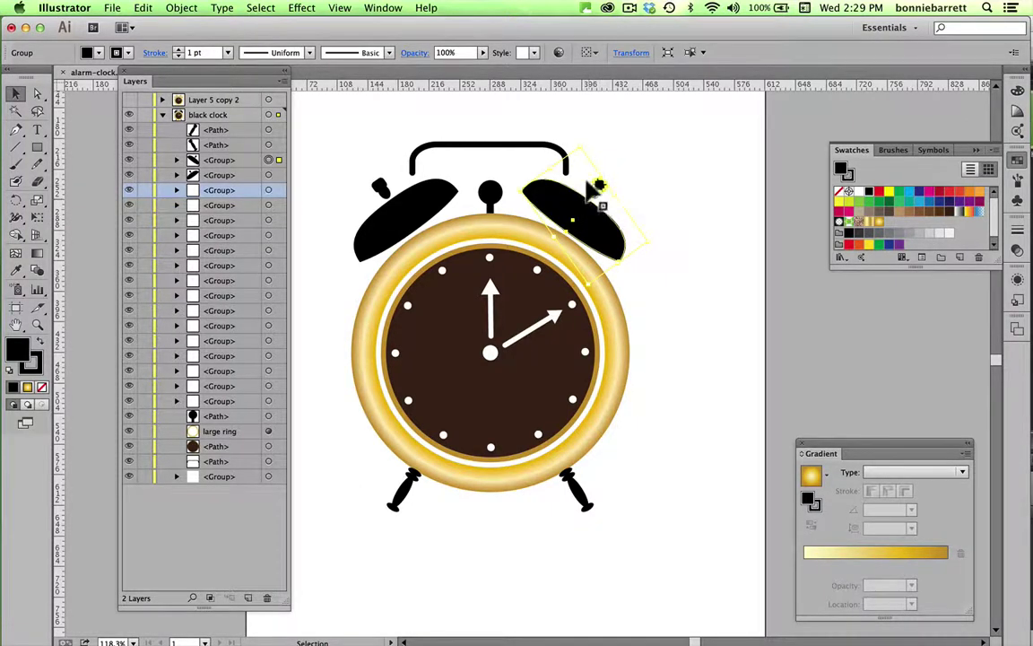
pyautogui.click(182, 9)
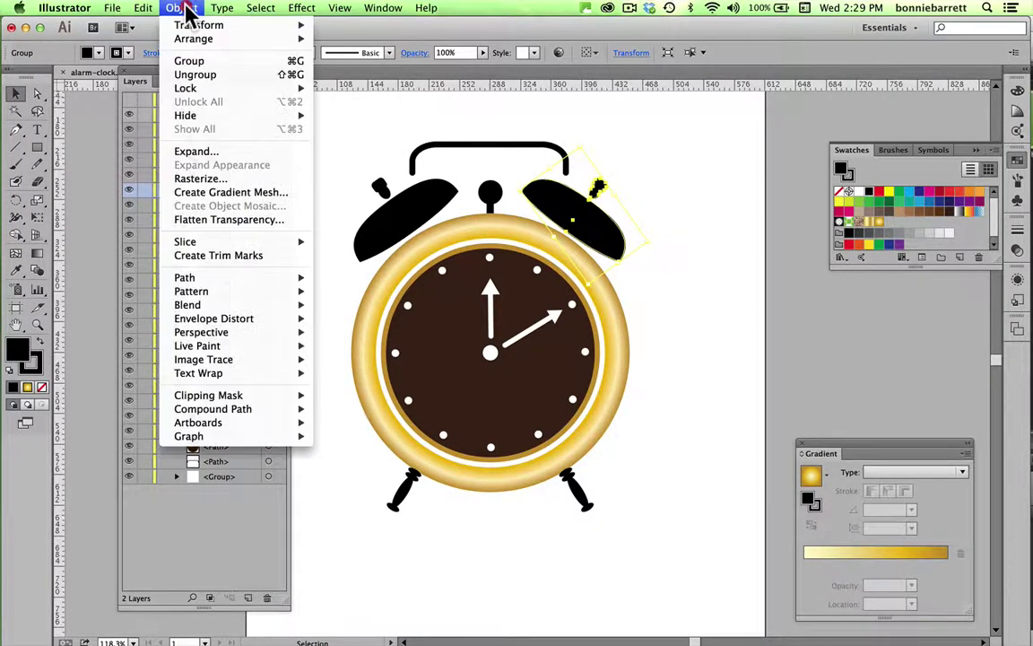
pyautogui.click(186, 77)
pyautogui.click(381, 190)
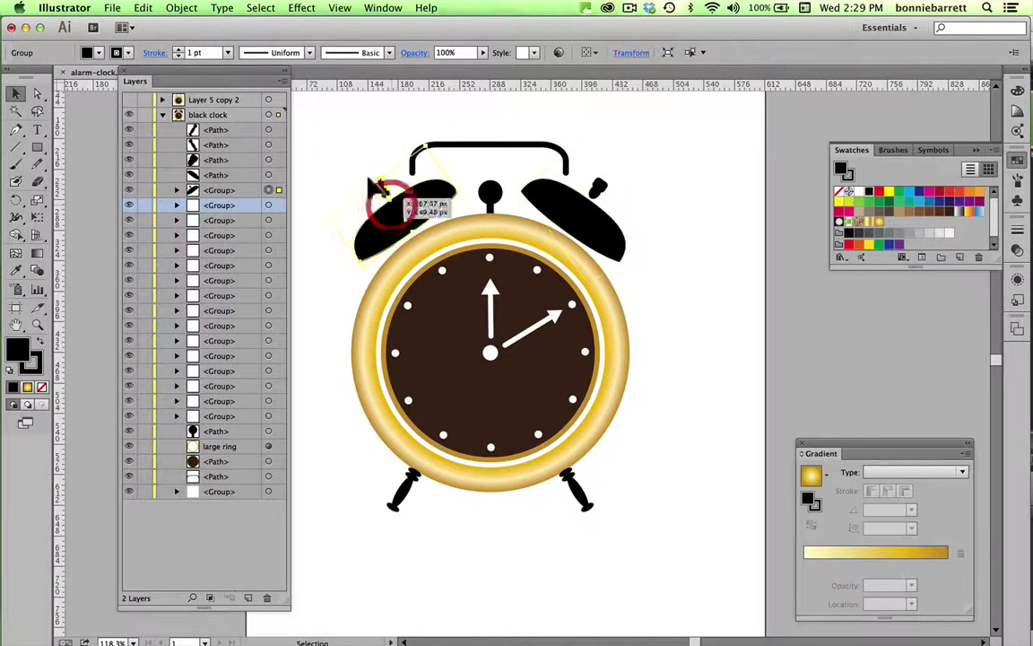
pyautogui.click(182, 9)
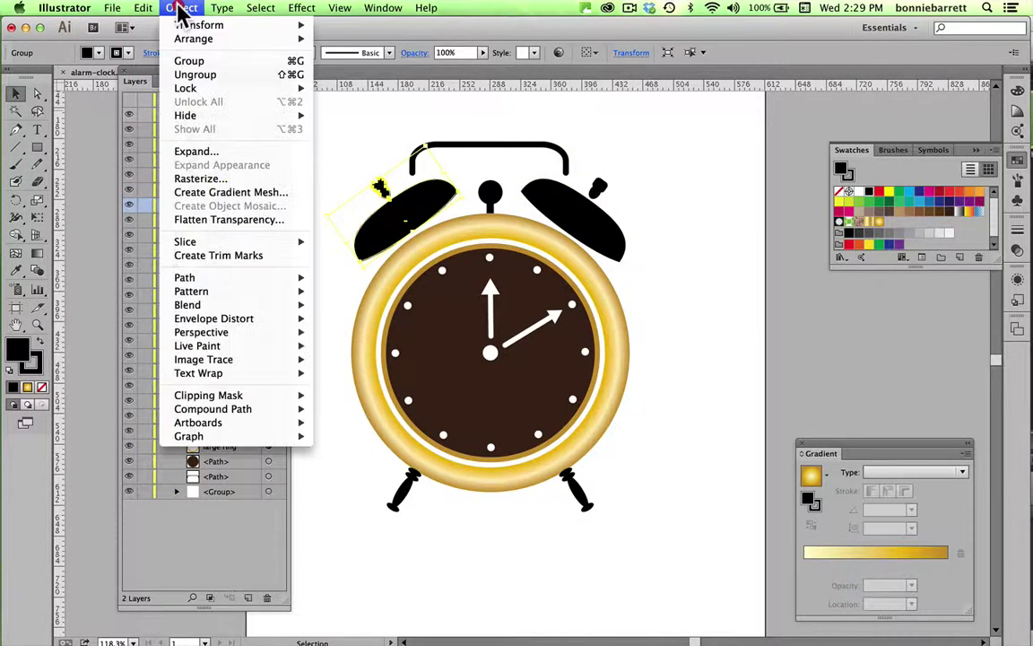
pyautogui.click(179, 77)
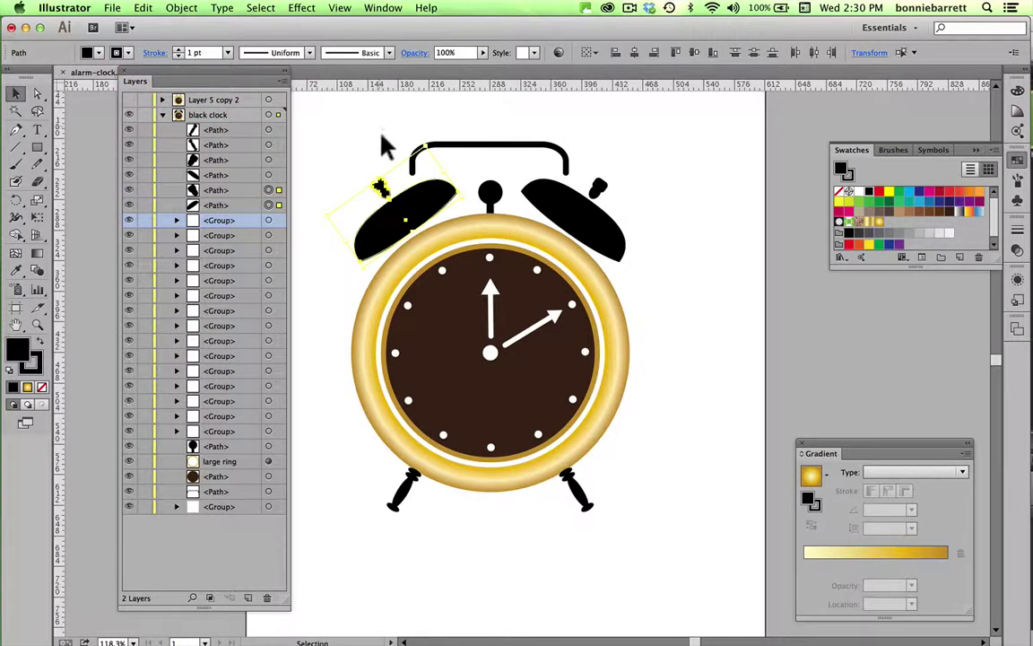
# - Select the right bell's body and fill it with the Gold Radial gradient swatch
pyautogui.click(644, 210)
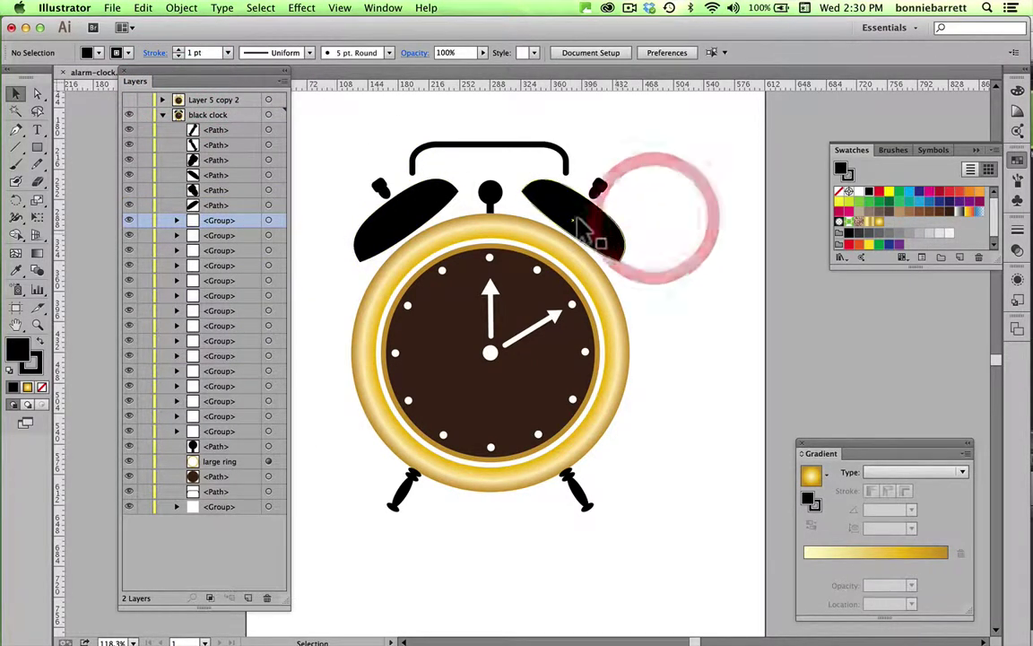
pyautogui.click(585, 225)
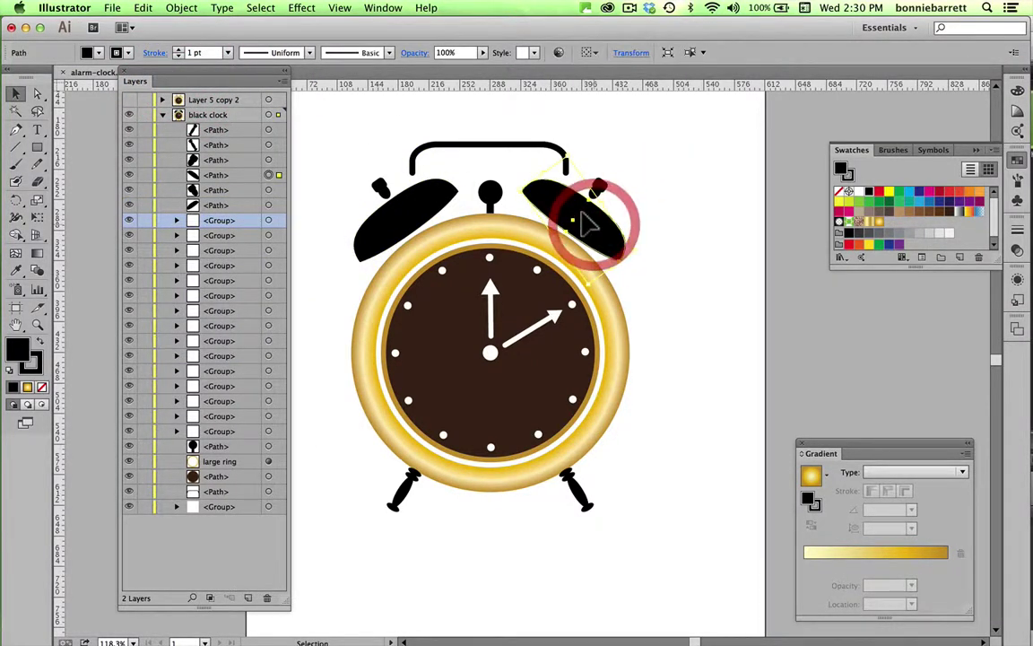
pyautogui.click(874, 220)
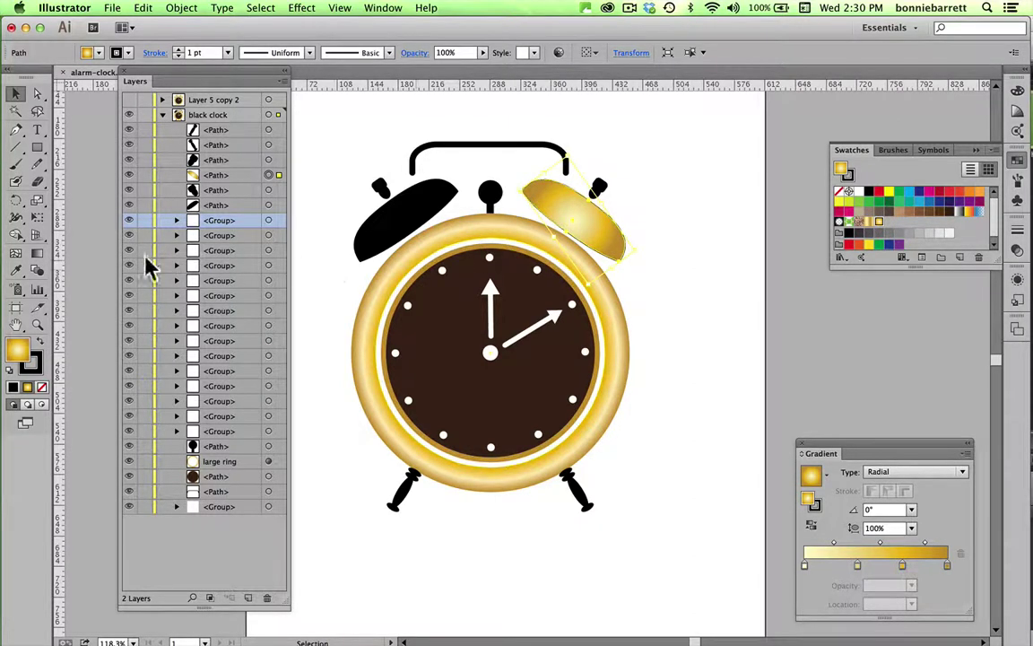
pyautogui.click(37, 252)
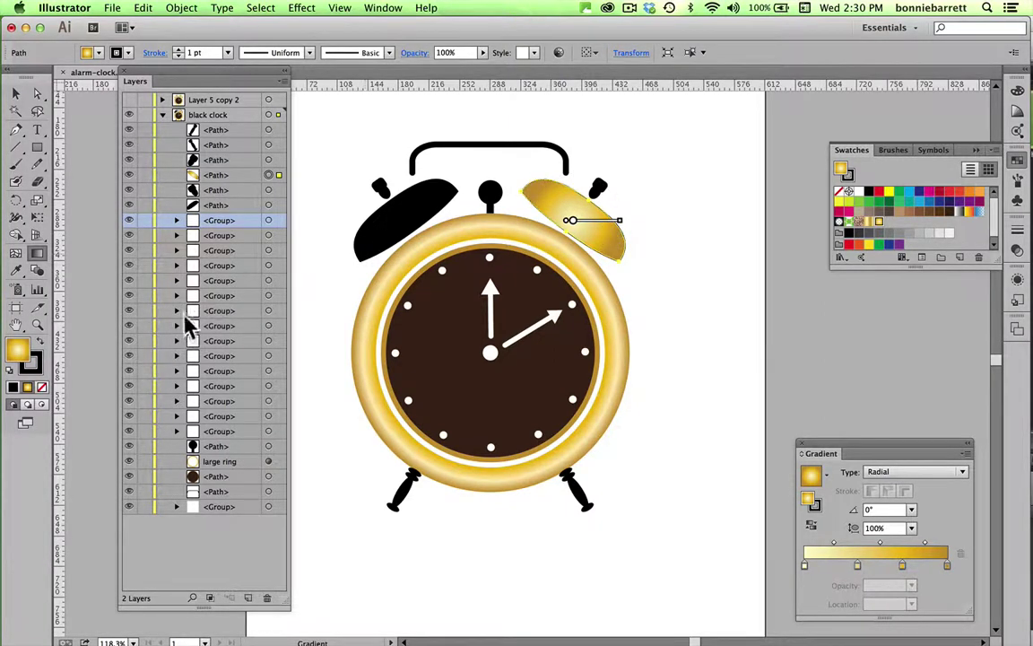
# - Zoom in on the two bells at the top of the clock
pyautogui.moveTo(568, 210)
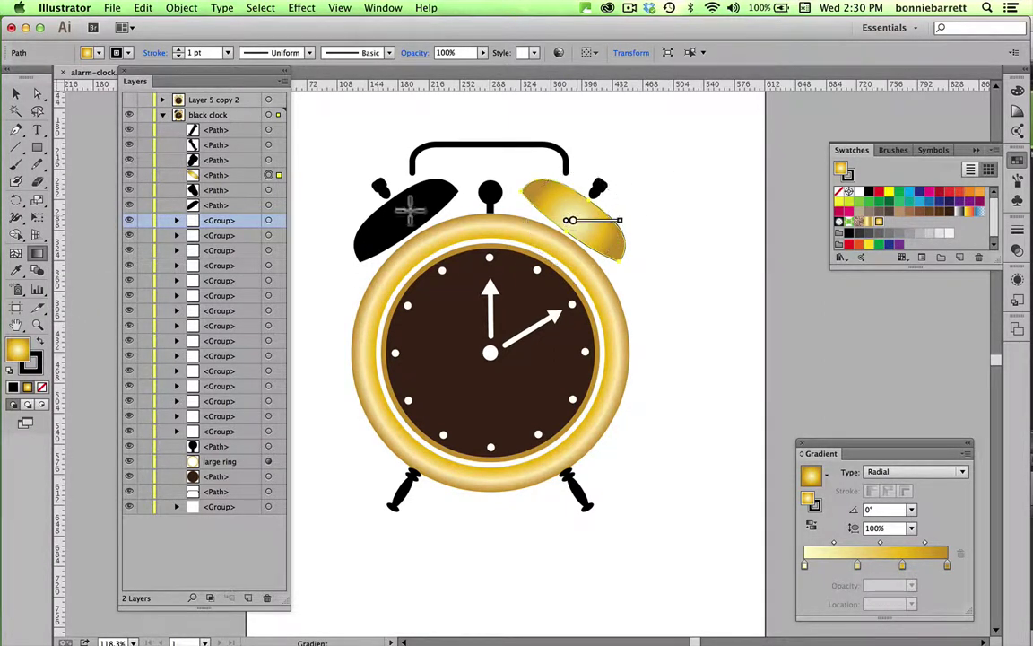
pyautogui.click(37, 324)
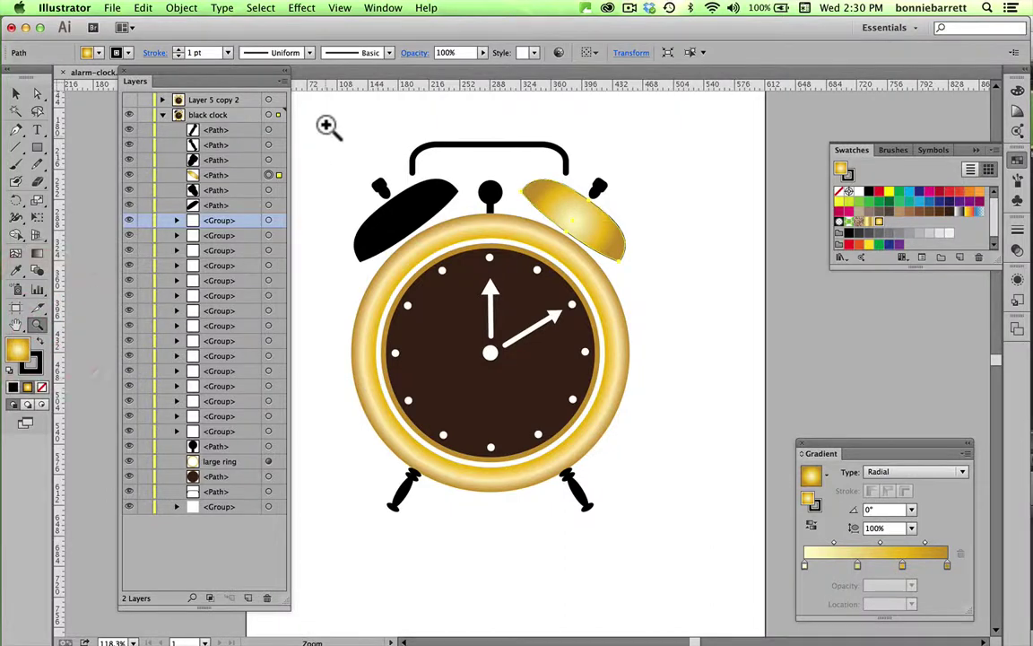
pyautogui.moveTo(322, 102); pyautogui.dragTo(688, 342)
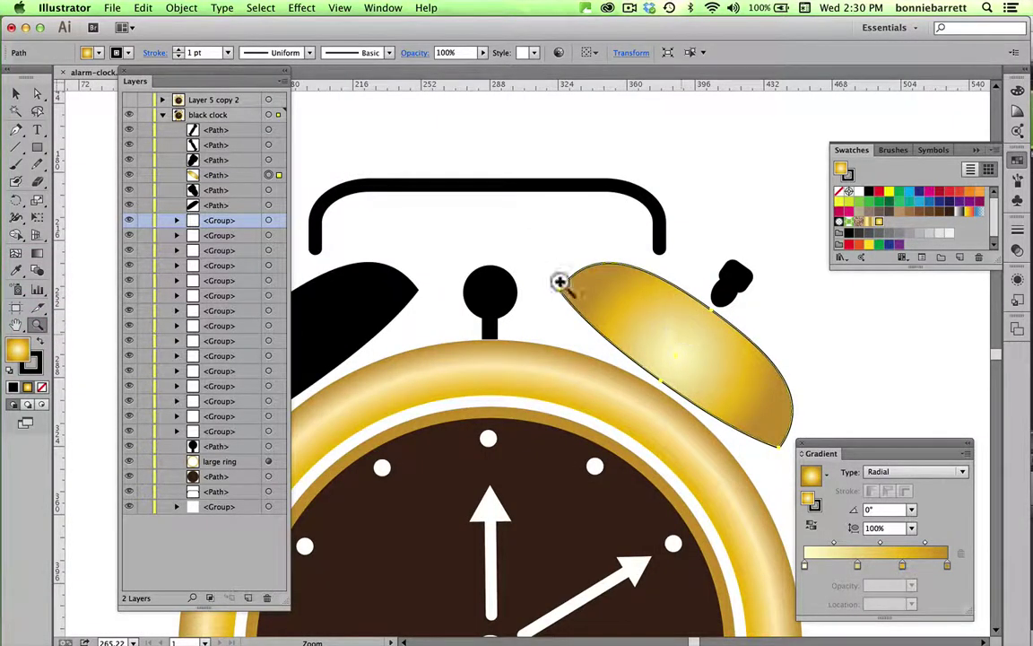
pyautogui.click(15, 92)
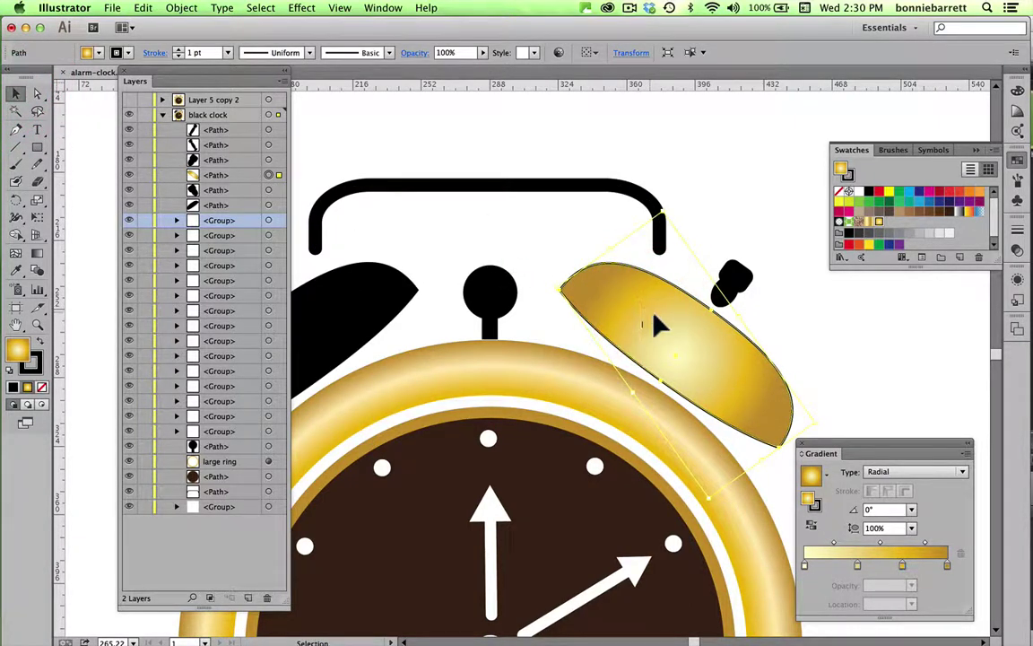
# - Drag the right bell's radial highlight down and right, and shift a colour stop to reshape it
pyautogui.click(36, 253)
pyautogui.moveTo(674, 359); pyautogui.dragTo(665, 354)
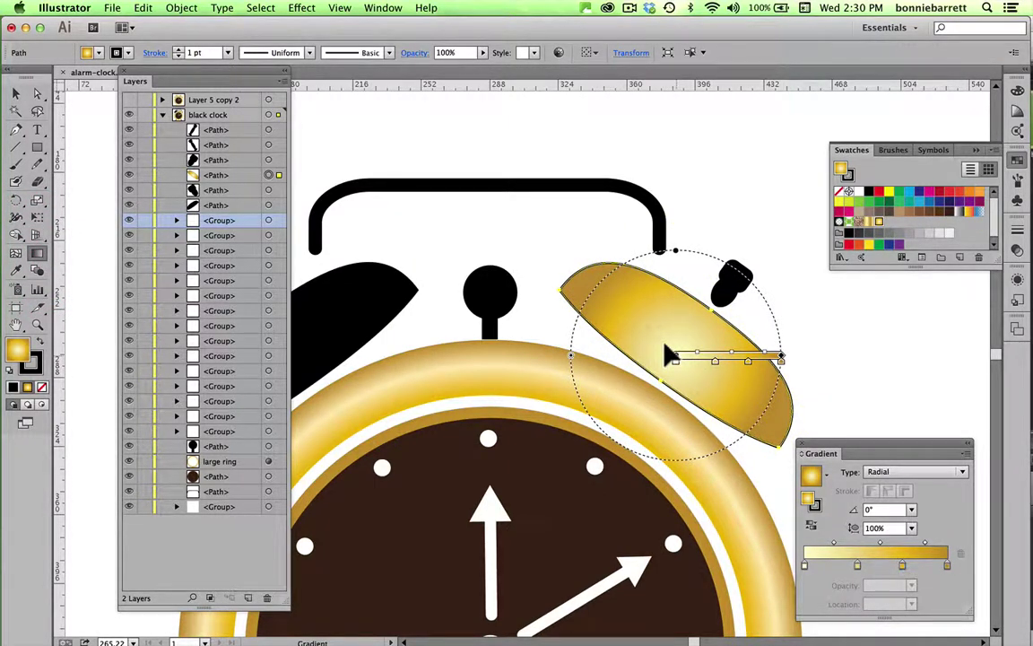
pyautogui.moveTo(668, 354); pyautogui.dragTo(718, 371)
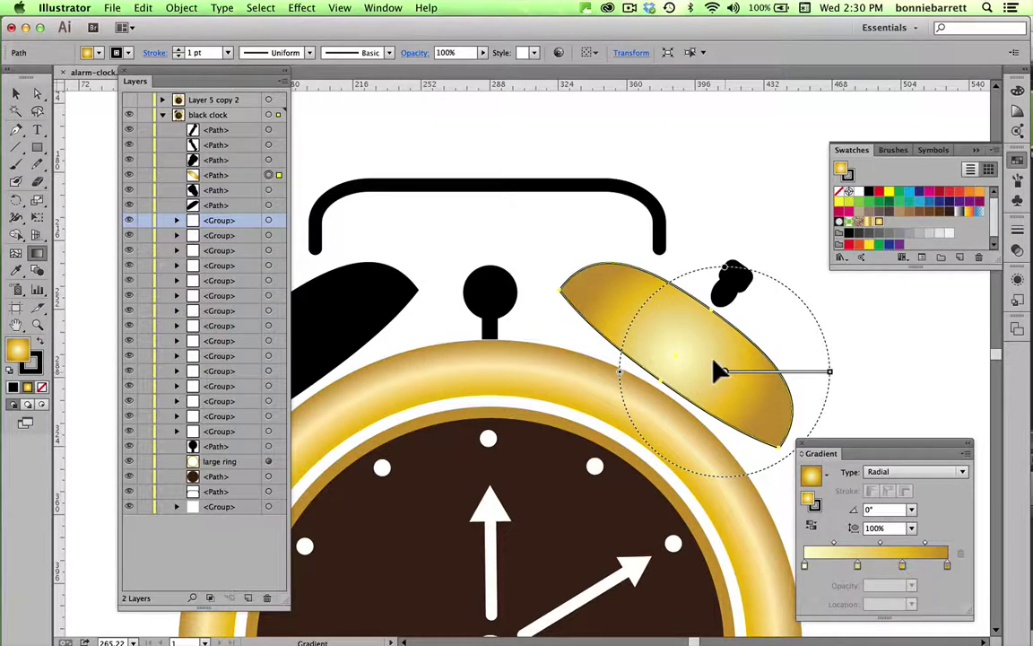
pyautogui.click(719, 370)
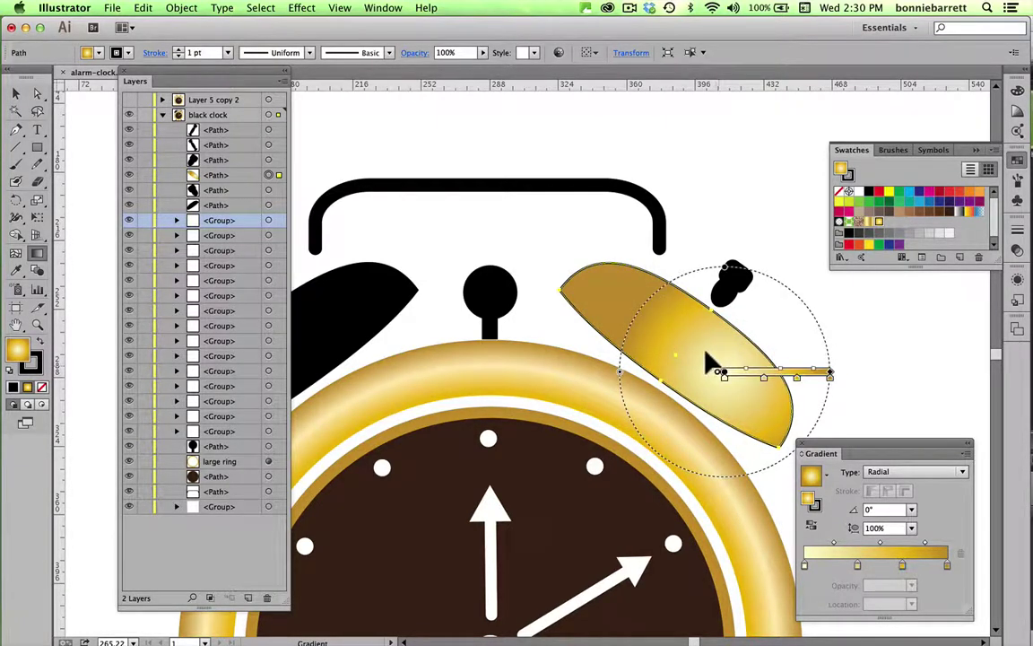
pyautogui.moveTo(718, 371)
pyautogui.mouseDown()
pyautogui.moveTo(678, 352)
pyautogui.moveTo(628, 304)
pyautogui.moveTo(728, 379)
pyautogui.mouseUp()
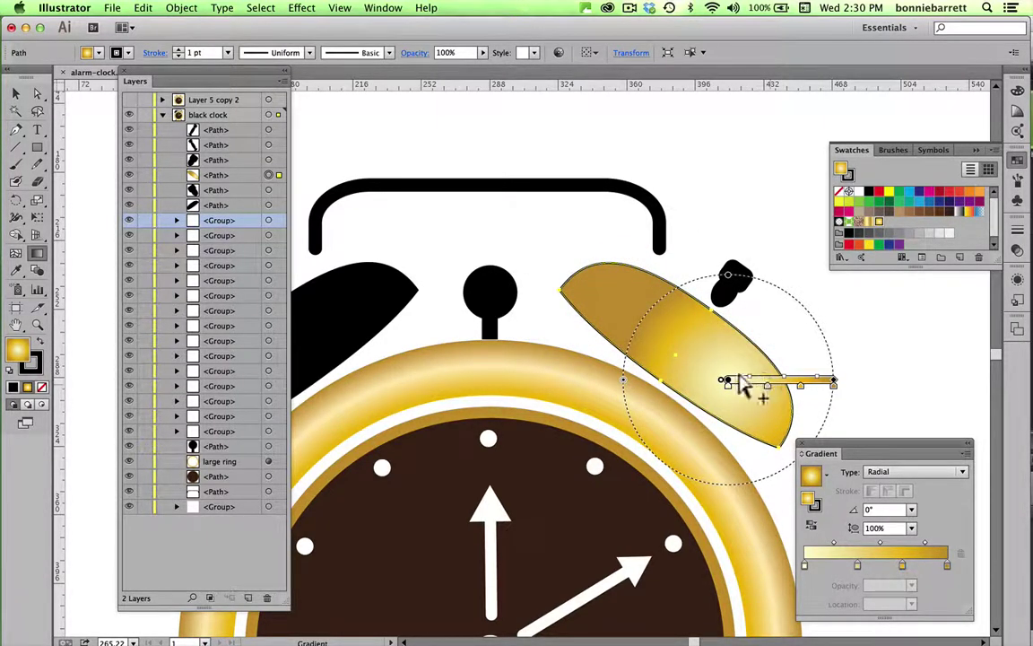
pyautogui.moveTo(731, 385)
pyautogui.mouseDown()
pyautogui.moveTo(796, 383)
pyautogui.moveTo(719, 368)
pyautogui.mouseUp()
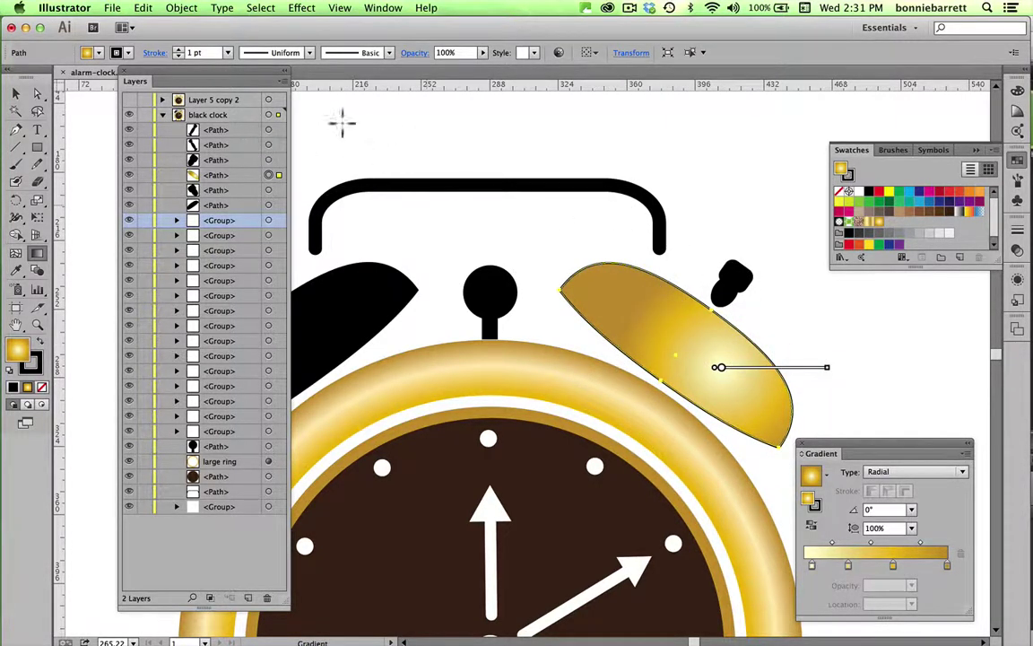
pyautogui.click(28, 87)
# - Fill the left bell with the Gold Radial gradient and move its highlight left and down
pyautogui.click(28, 93)
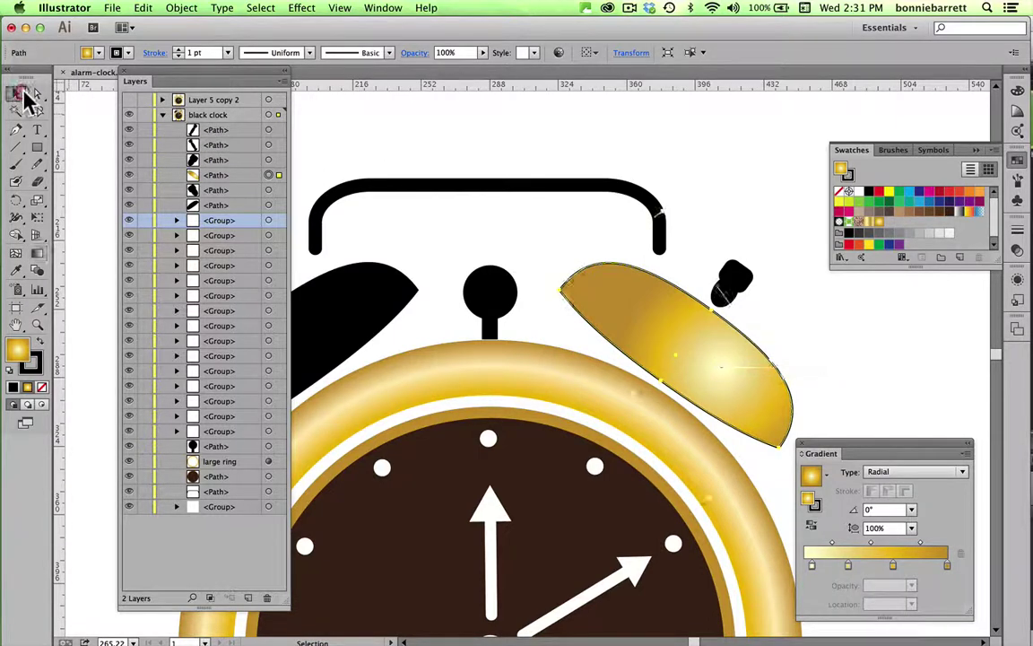
pyautogui.moveTo(415, 238); pyautogui.dragTo(537, 196)
pyautogui.click(453, 232)
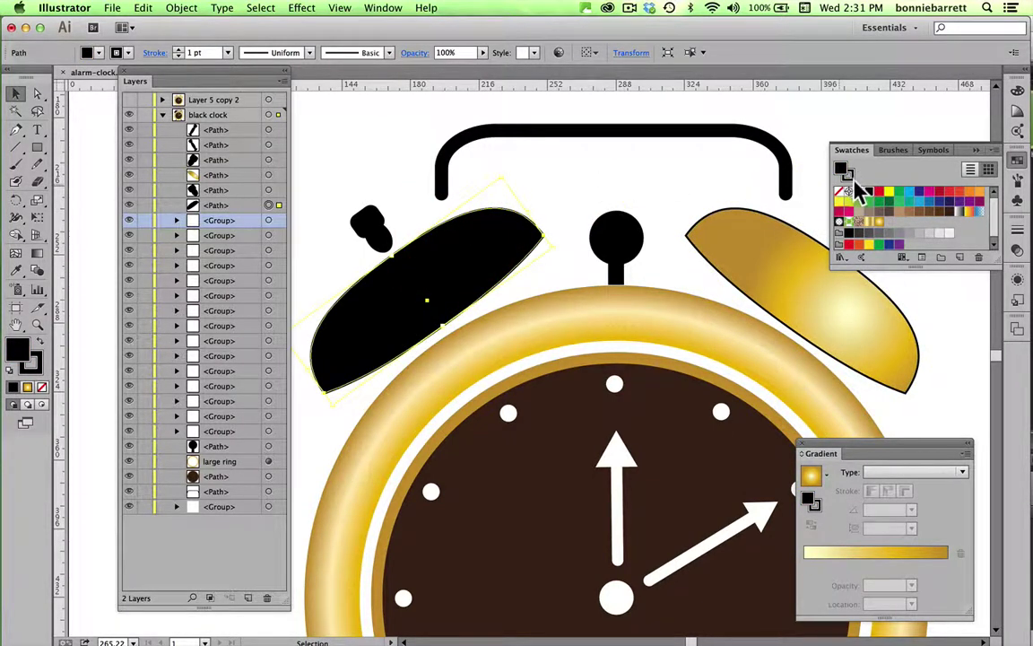
pyautogui.click(874, 222)
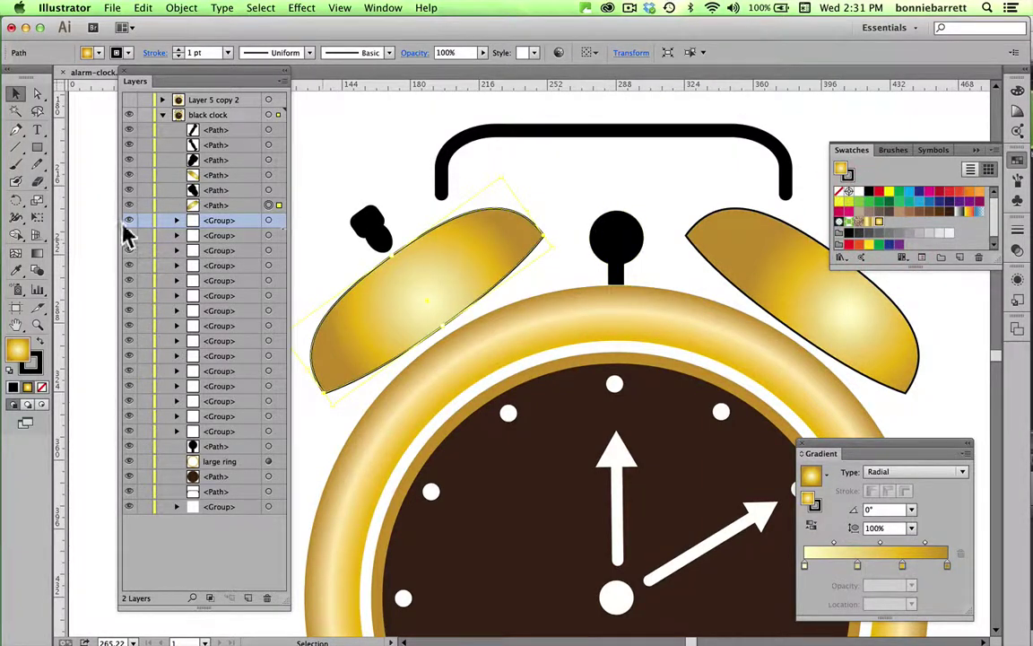
pyautogui.click(37, 253)
pyautogui.moveTo(423, 301); pyautogui.dragTo(381, 311)
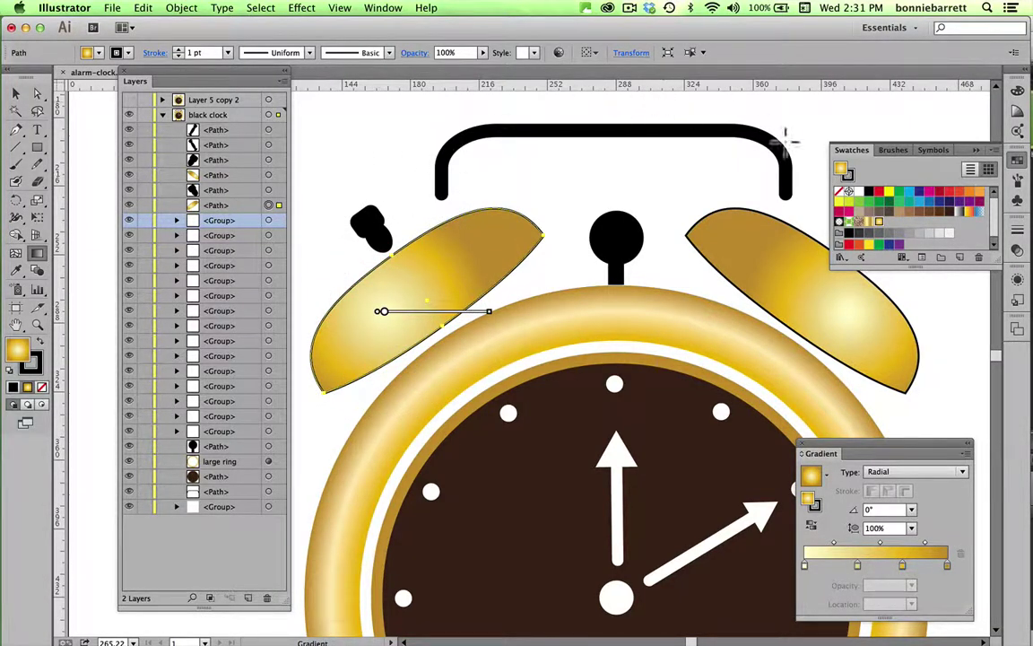
# - Set the stroke to None on the left bell, then on the right bell
pyautogui.click(851, 176)
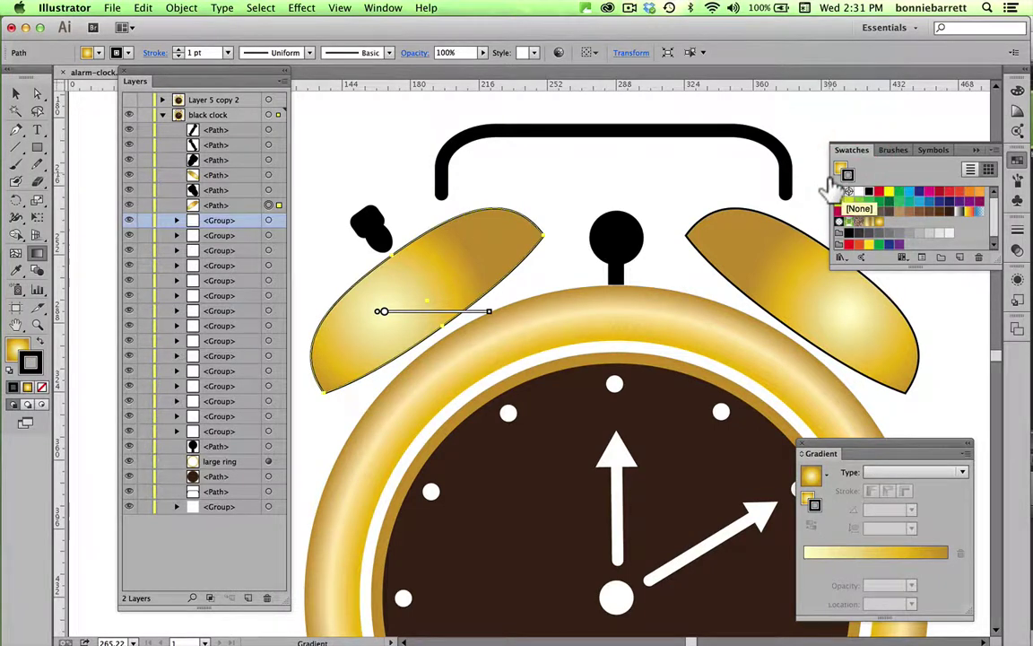
pyautogui.click(839, 191)
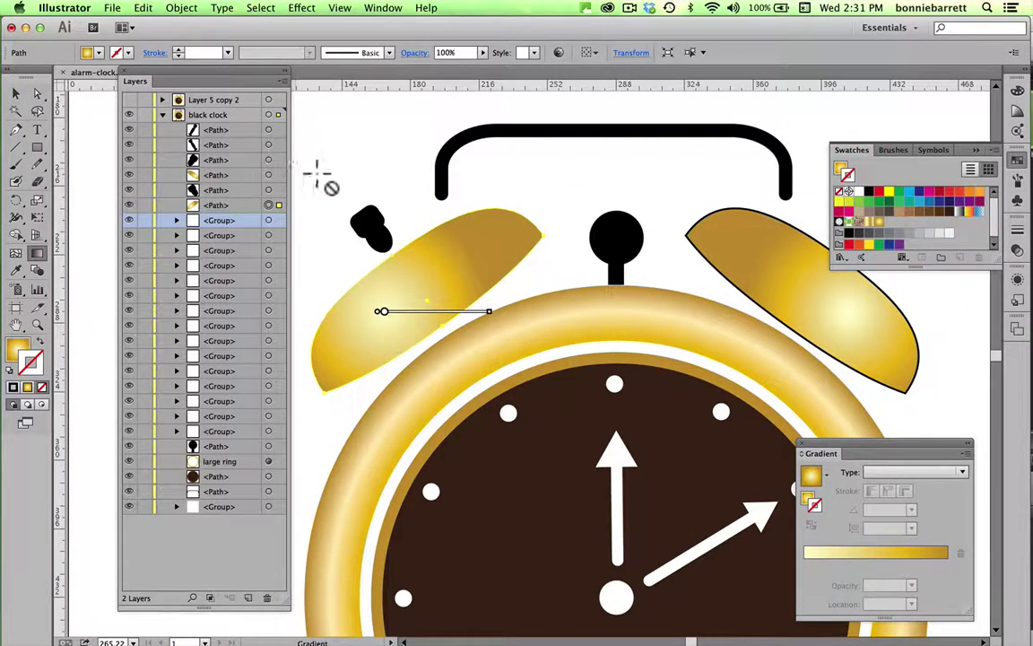
pyautogui.press('v')
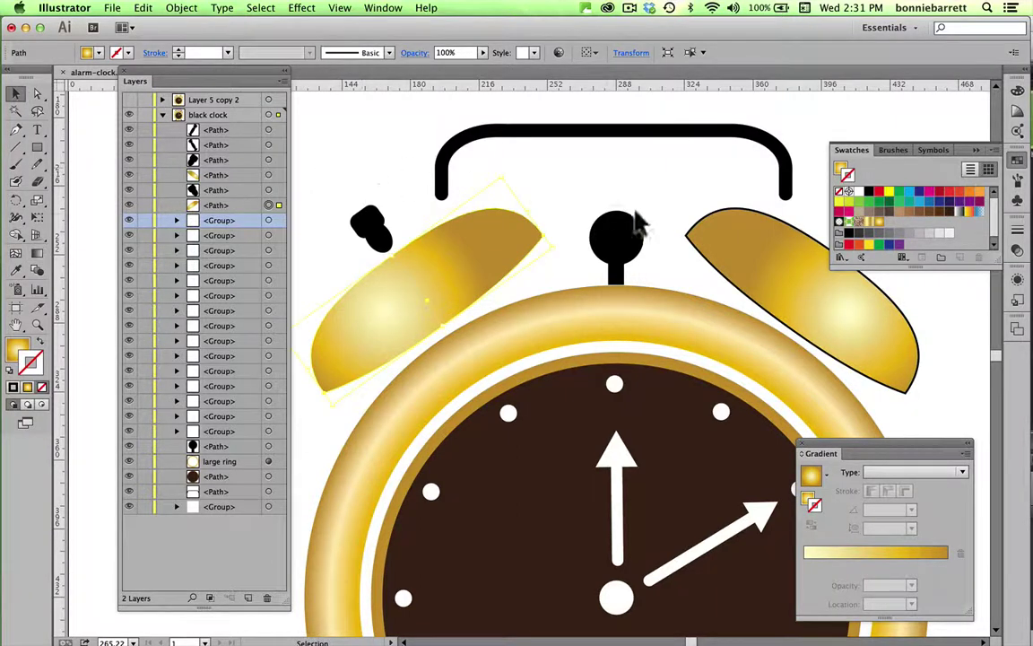
pyautogui.click(756, 207)
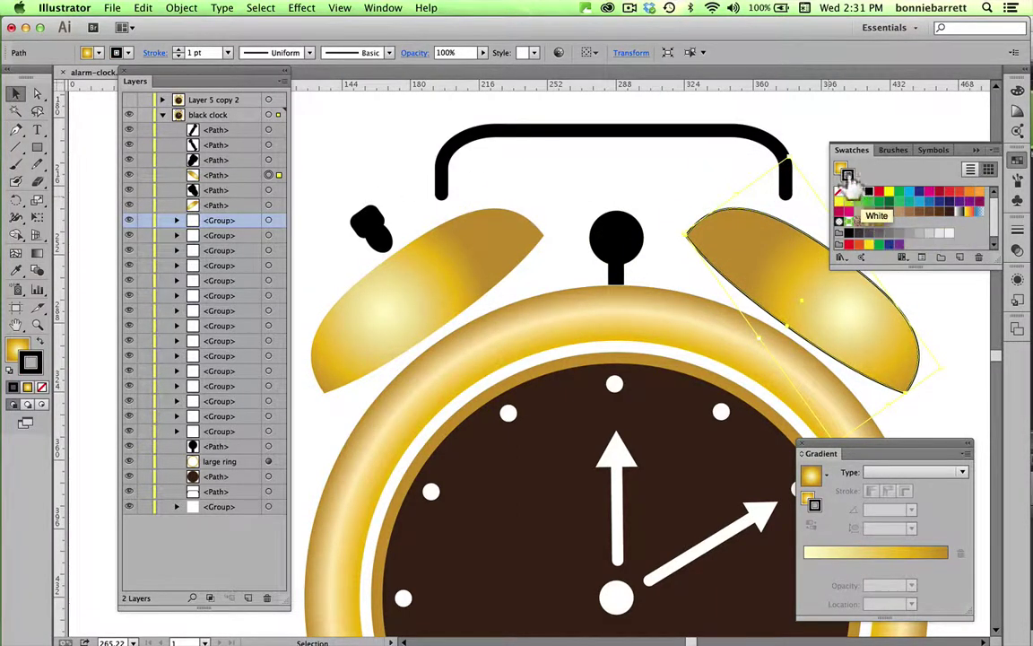
pyautogui.click(841, 191)
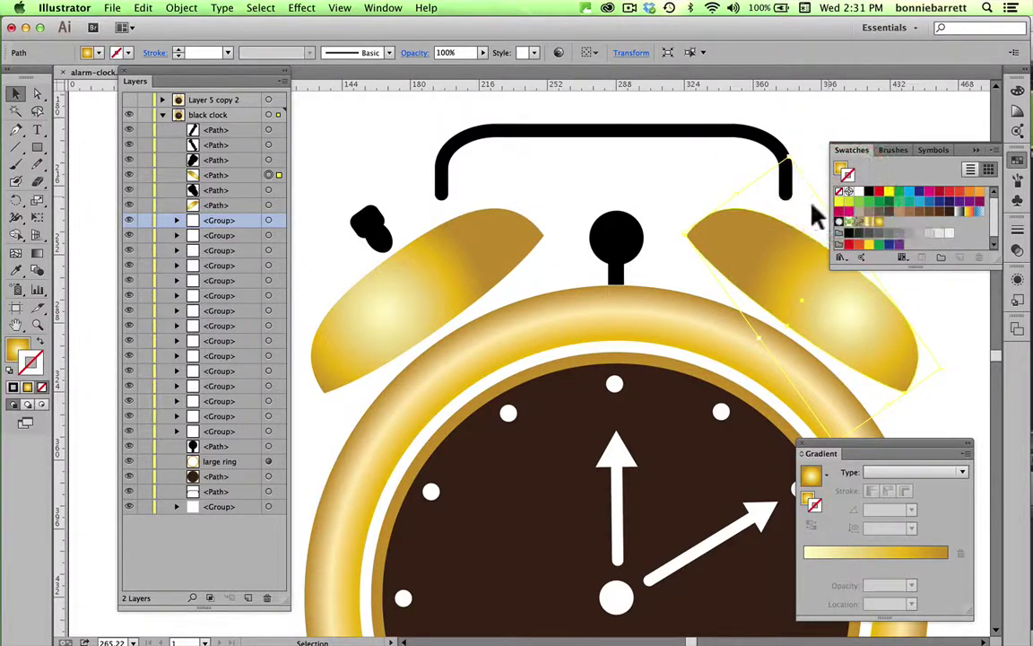
# - Select the left bell's hammer, set its stroke to None and fill it with the Gold gradient
pyautogui.click(367, 224)
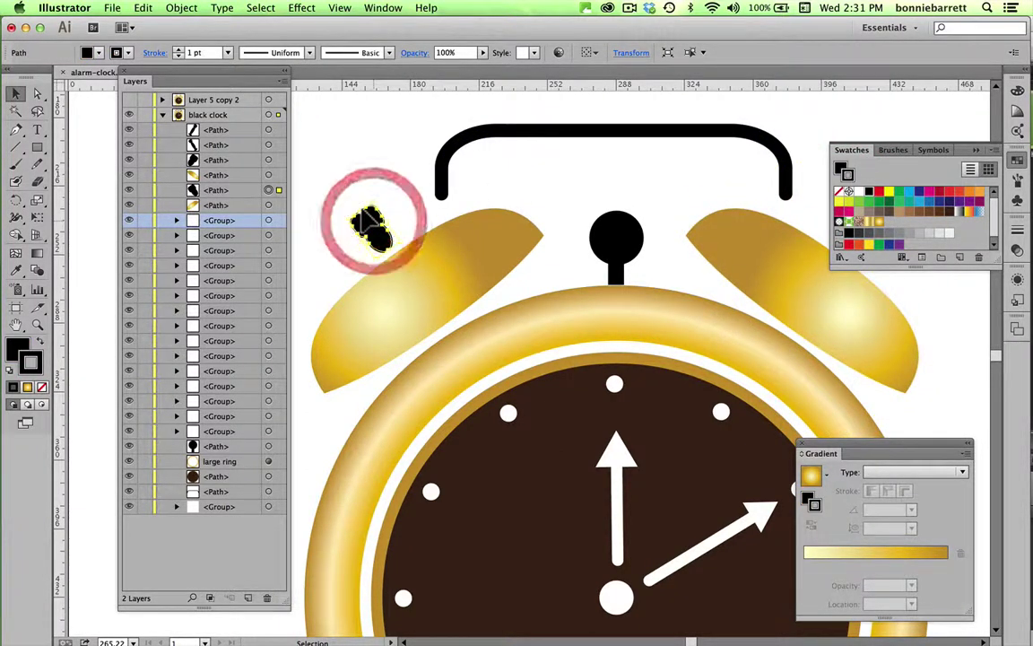
pyautogui.click(839, 191)
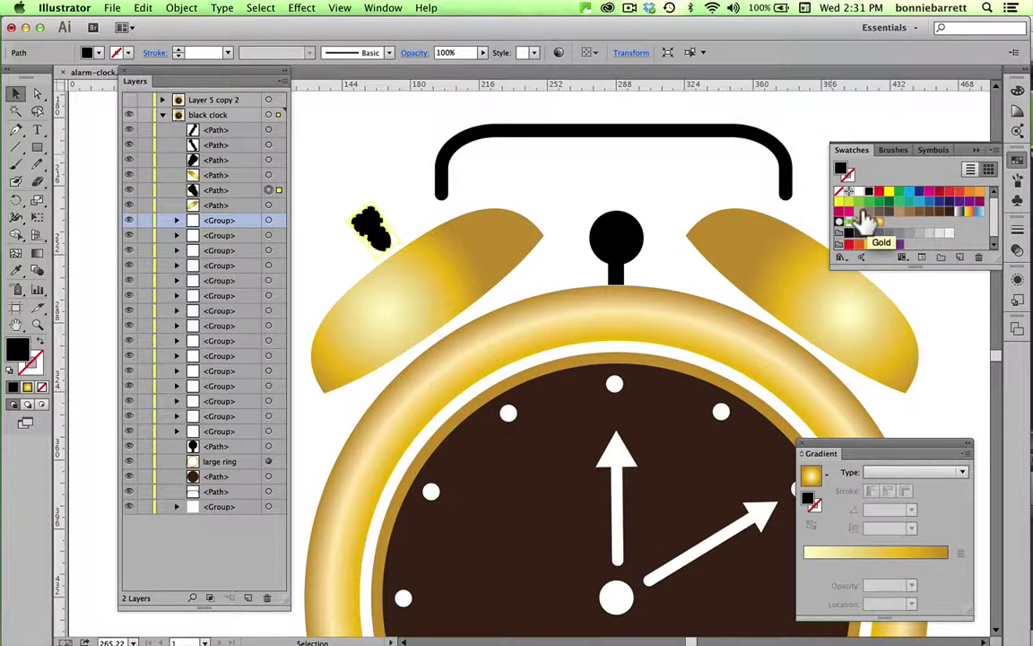
pyautogui.click(862, 218)
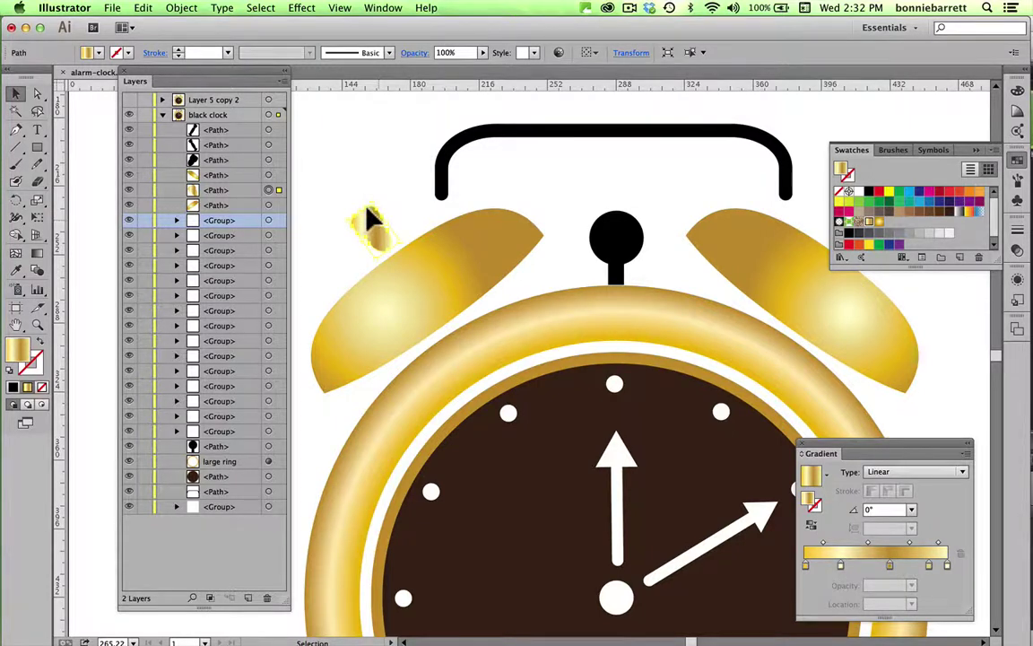
# - Angle the hammer's gold gradient diagonally to about 39.7° and respace its stops, then deselect
pyautogui.click(37, 256)
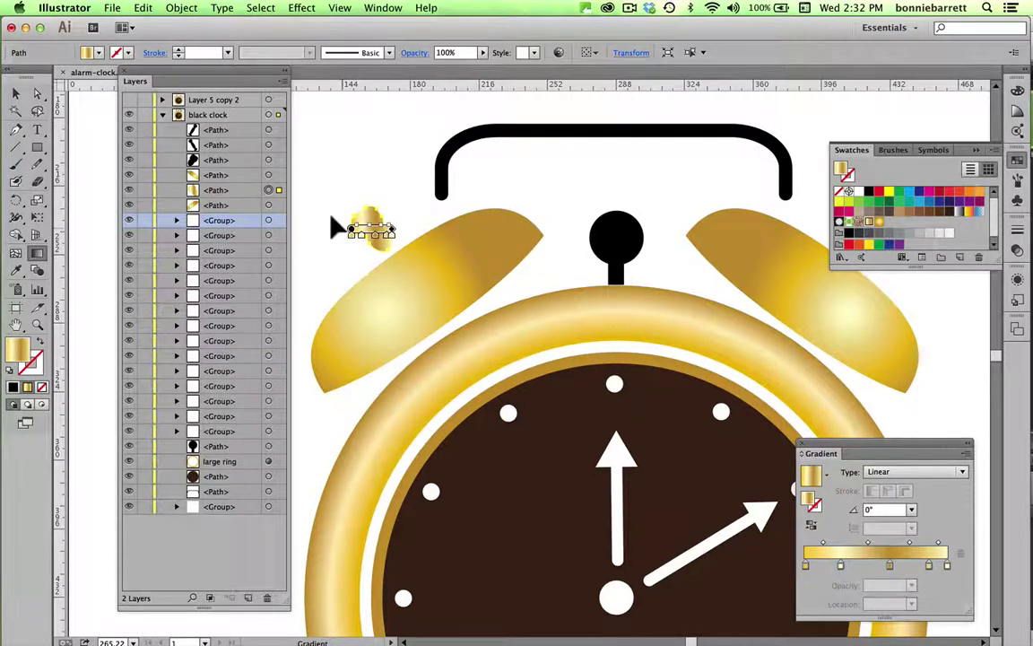
pyautogui.moveTo(383, 215)
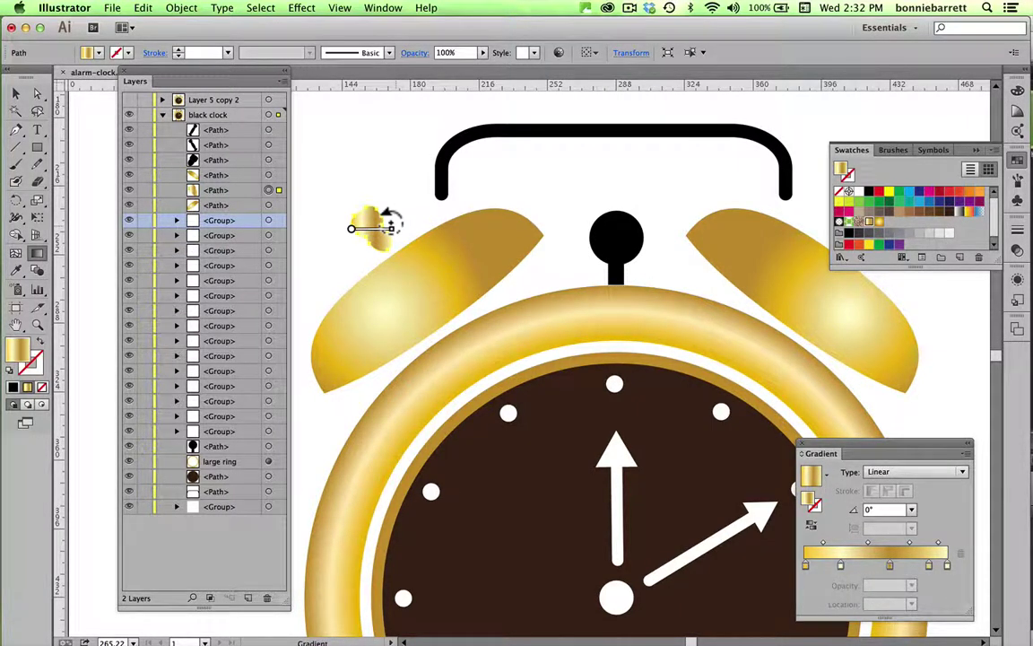
pyautogui.moveTo(394, 224); pyautogui.dragTo(386, 187)
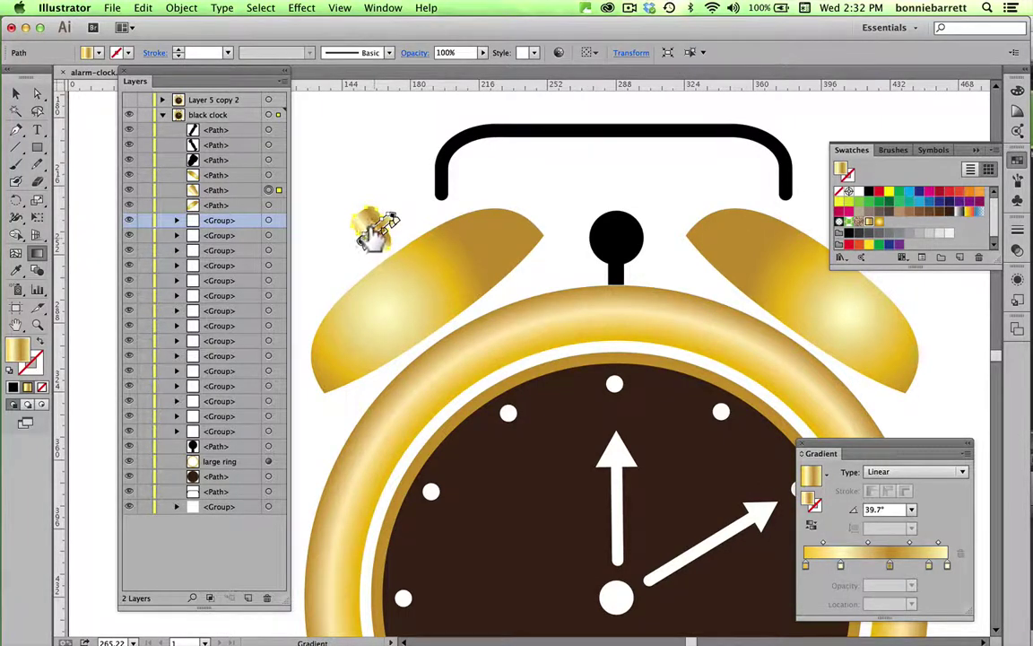
pyautogui.moveTo(369, 236); pyautogui.dragTo(360, 245)
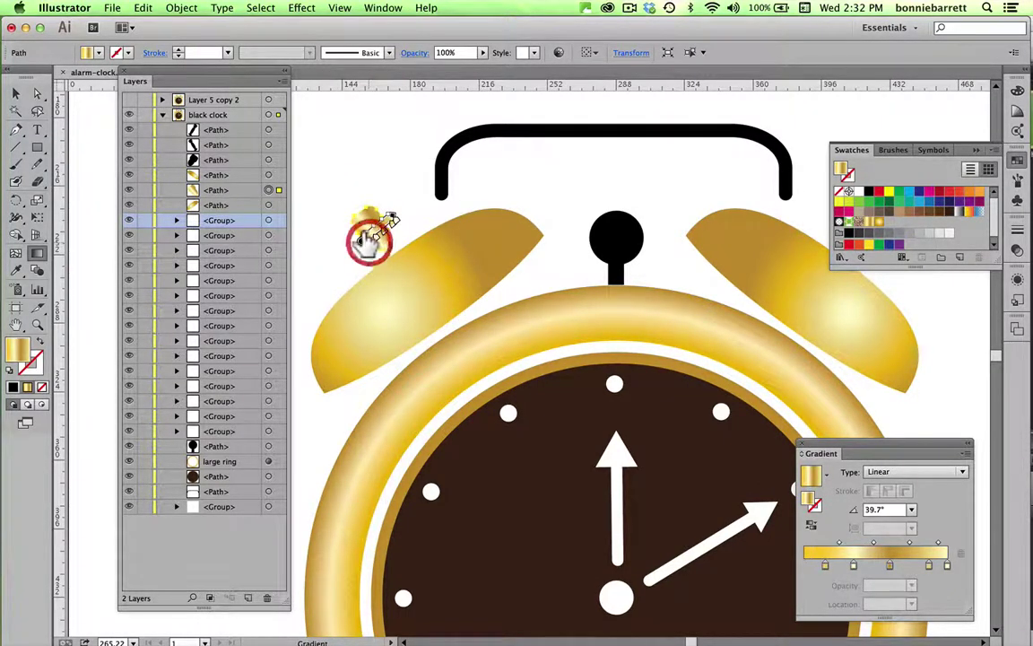
pyautogui.moveTo(368, 239); pyautogui.dragTo(374, 236)
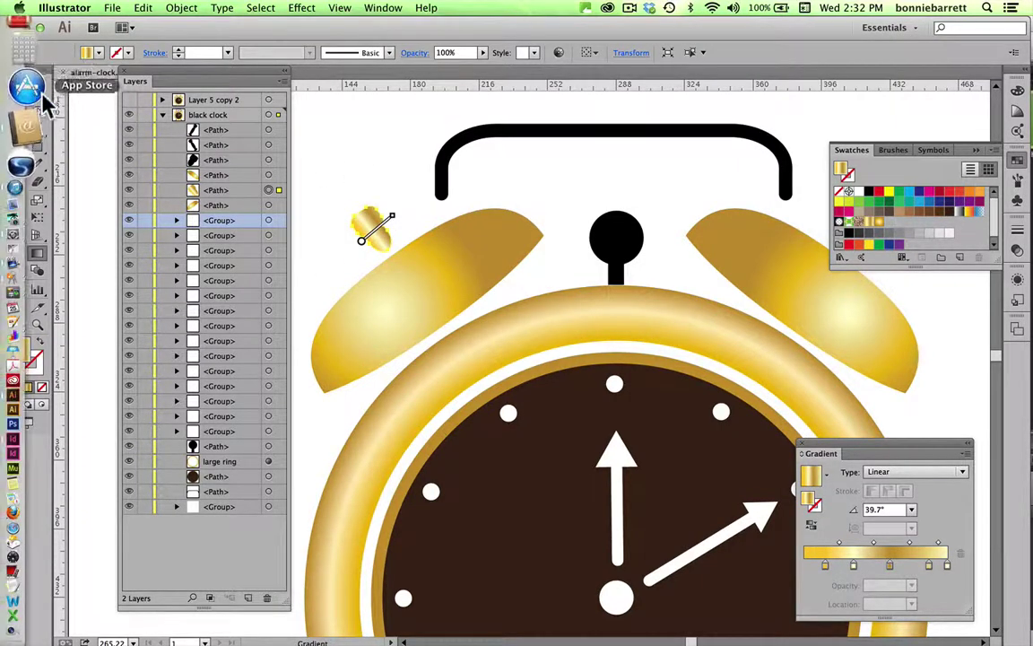
pyautogui.click(18, 95)
pyautogui.click(18, 94)
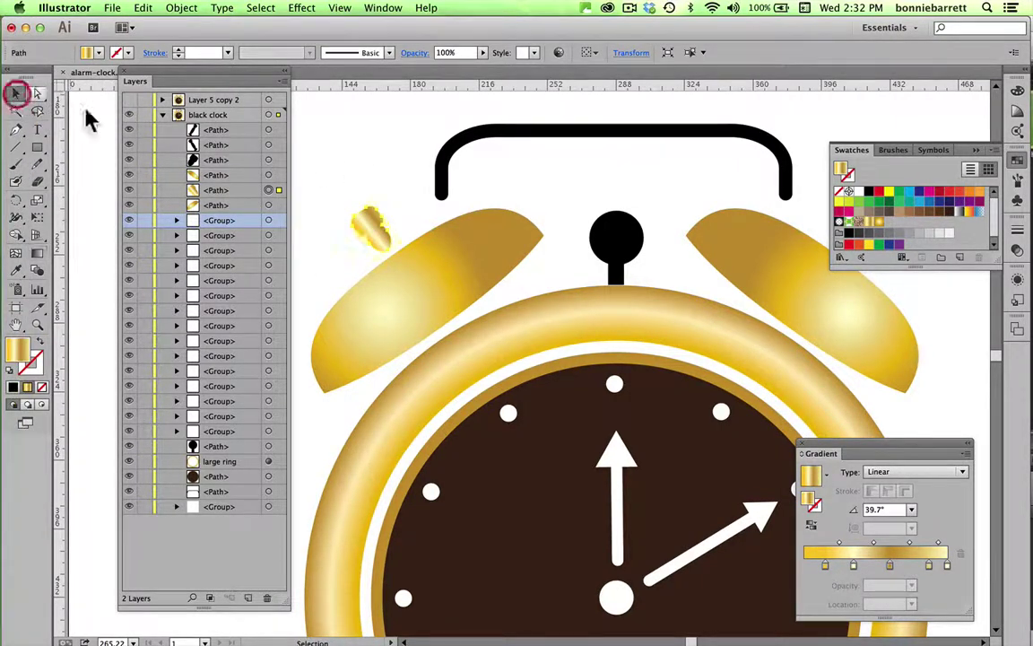
pyautogui.click(334, 163)
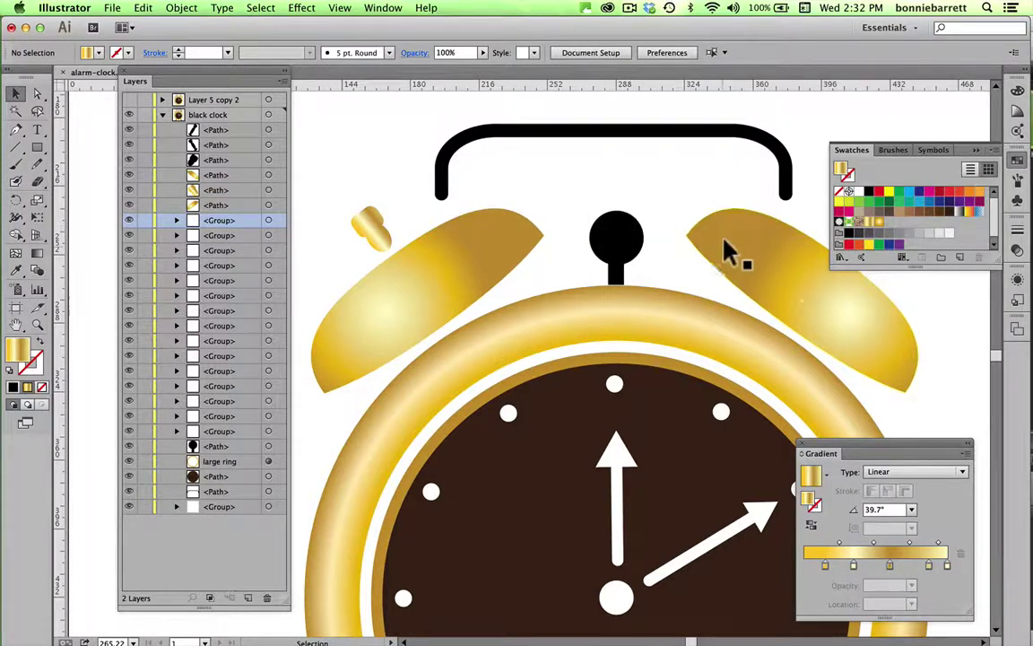
pyautogui.moveTo(742, 239); pyautogui.dragTo(715, 265)
# - Fill the top knob with Gold Radial and redraw the radial gradient across it
pyautogui.click(576, 255)
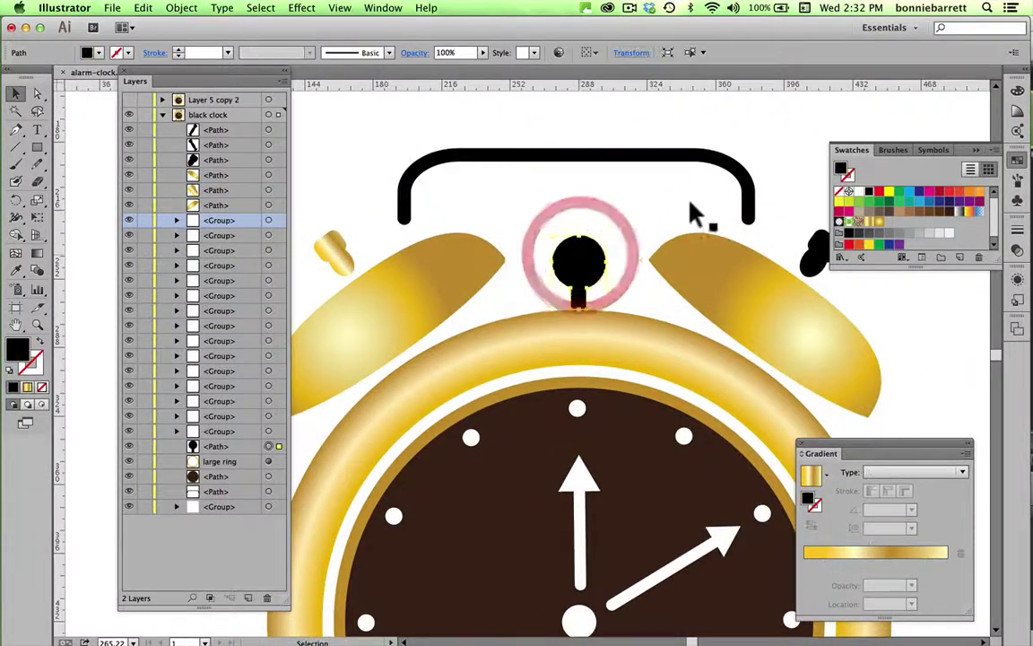
pyautogui.click(874, 220)
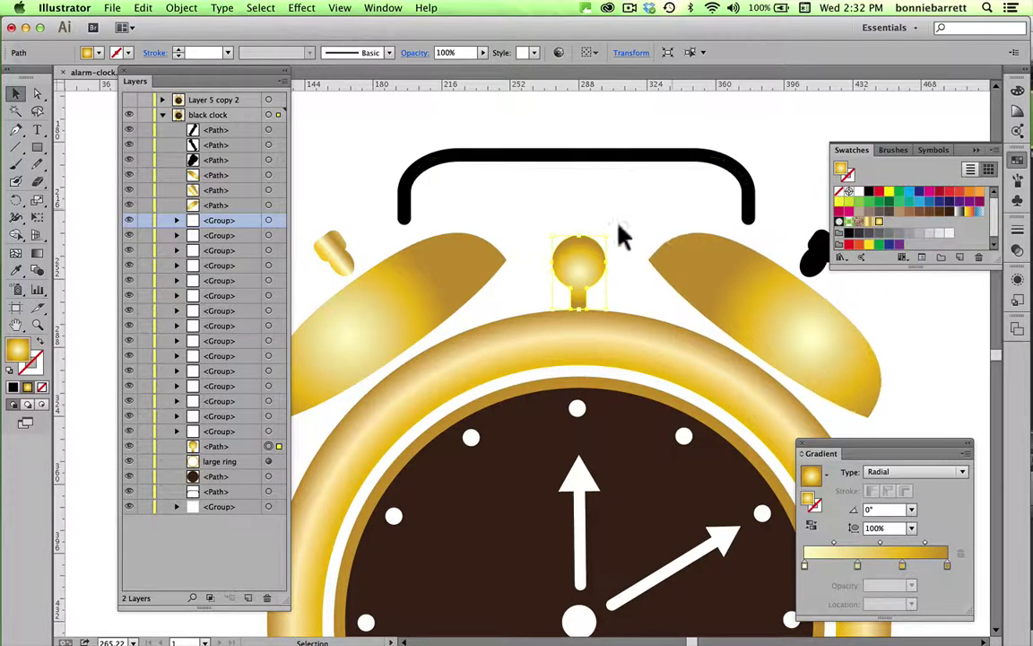
pyautogui.click(37, 255)
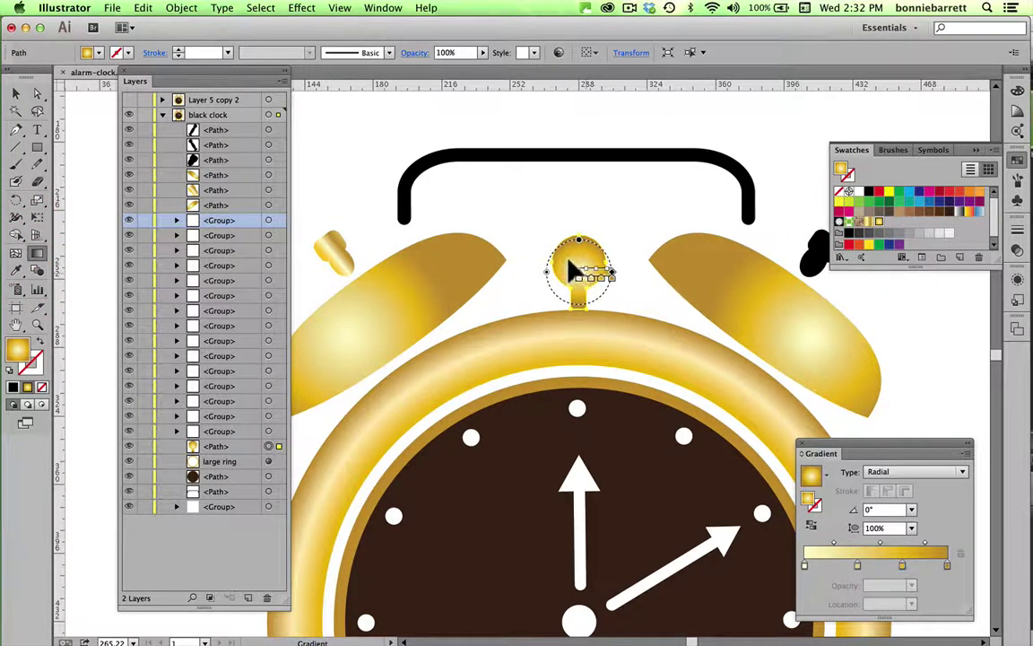
pyautogui.moveTo(572, 260); pyautogui.dragTo(611, 264)
pyautogui.click(15, 93)
# - Give the carrying handle's stroke the Gold Radial gradient instead of black
pyautogui.click(492, 154)
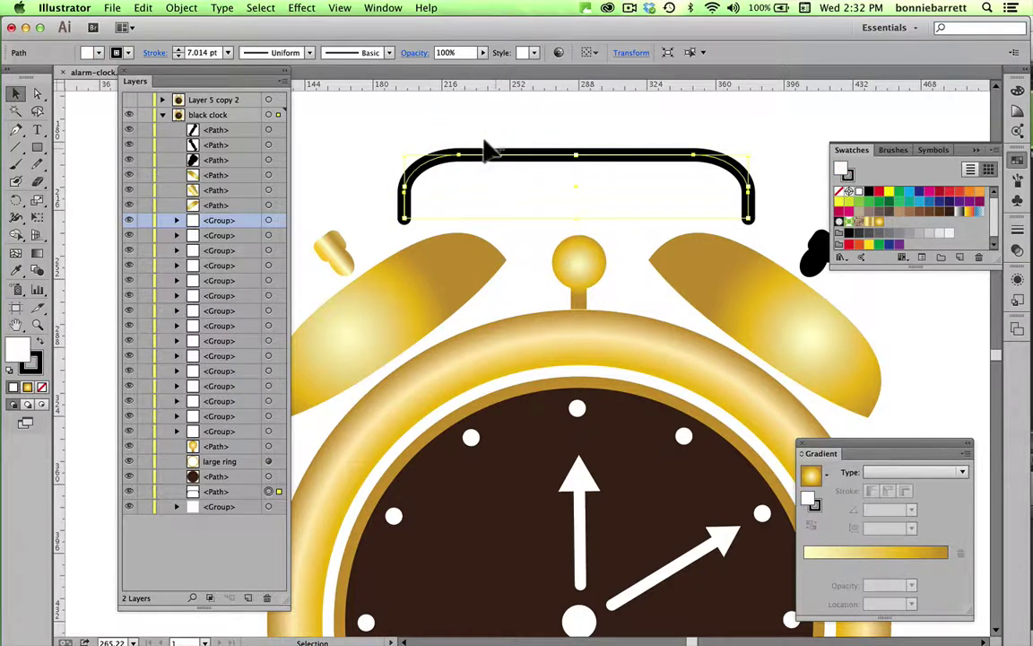
pyautogui.click(848, 176)
pyautogui.click(874, 222)
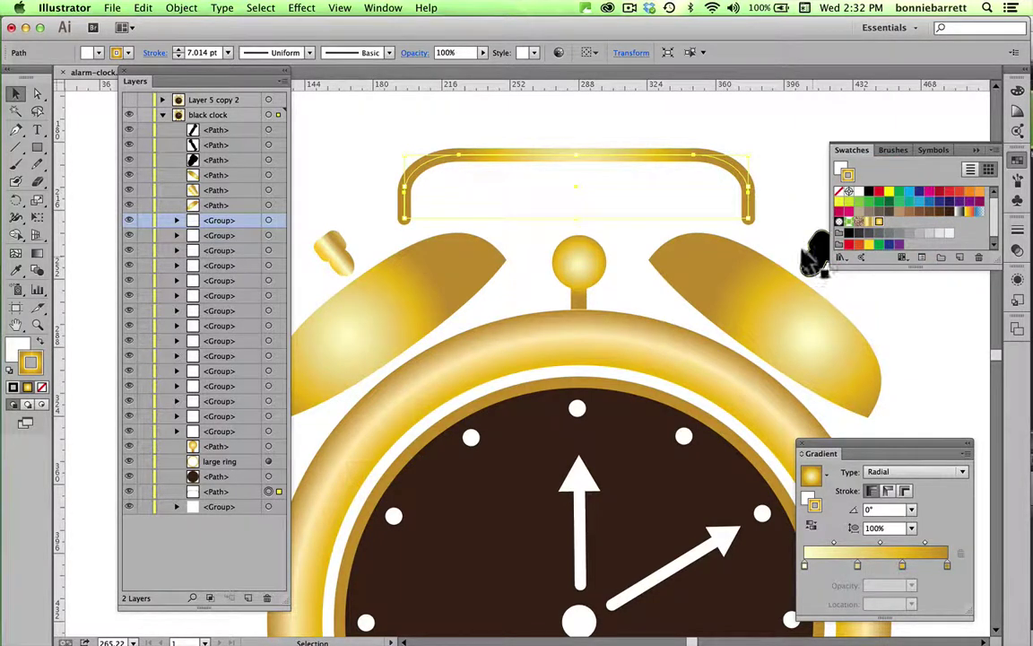
pyautogui.press('space')
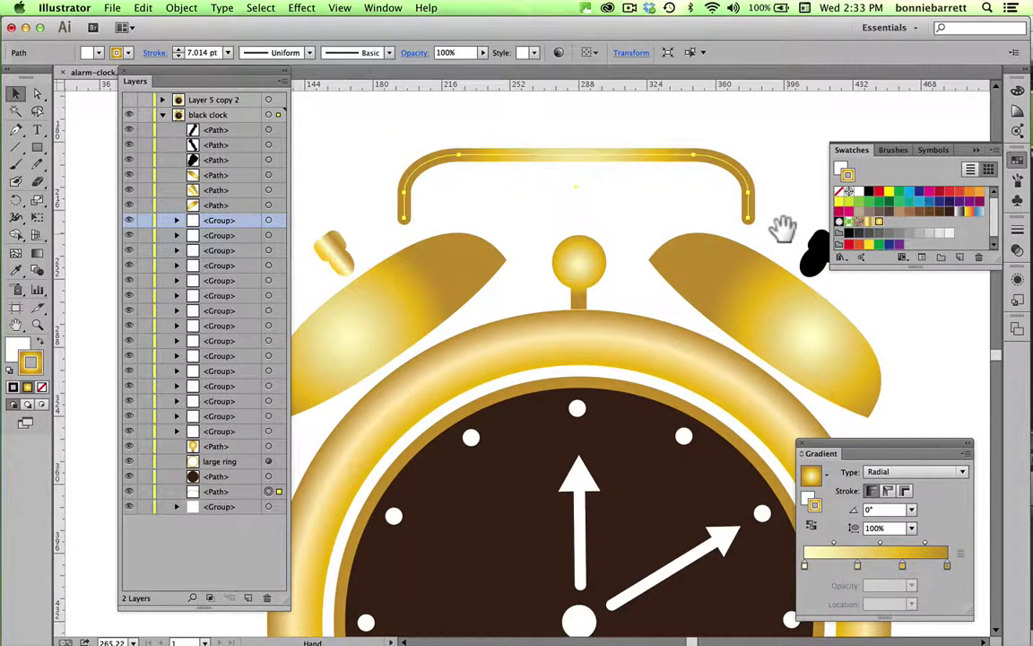
# - Select the right hammer, remove its outline and fill it with the Gold gradient swatch
pyautogui.moveTo(782, 230); pyautogui.dragTo(710, 230)
pyautogui.click(744, 241)
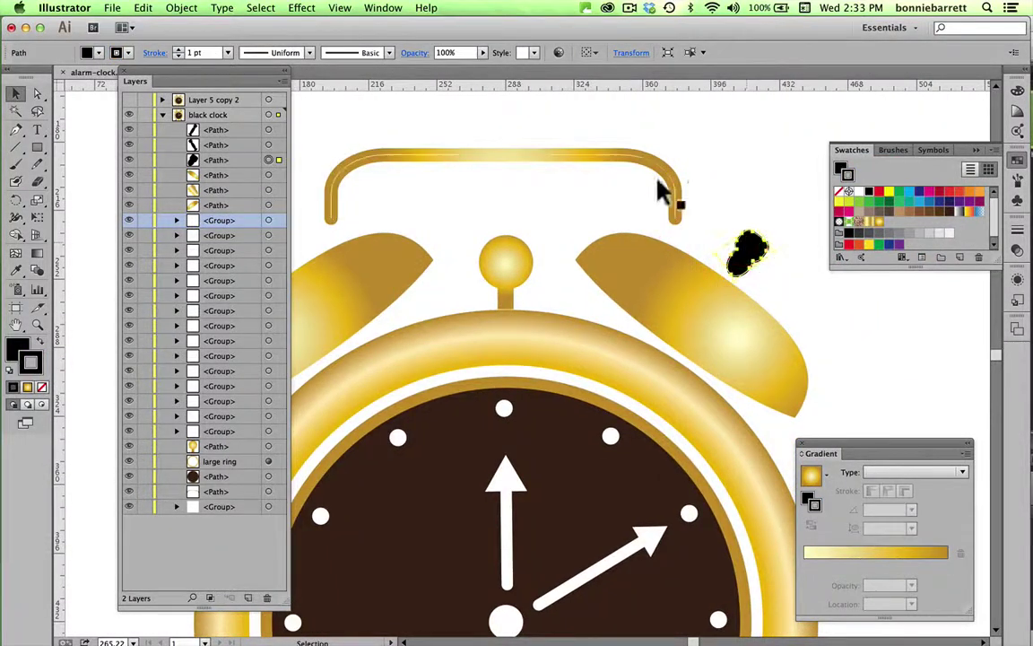
pyautogui.click(840, 182)
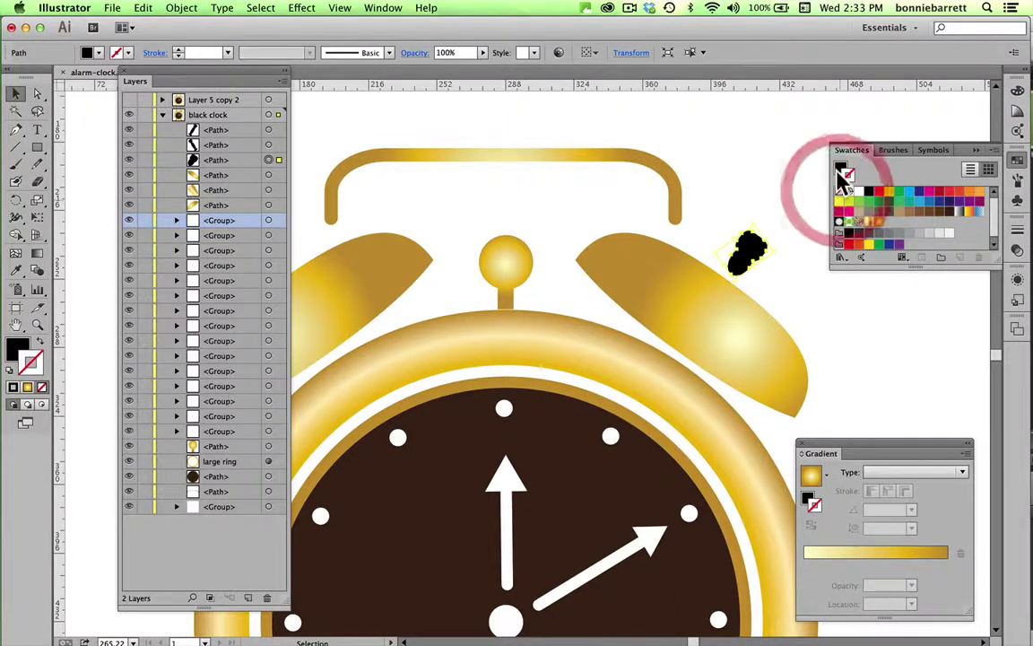
pyautogui.click(866, 219)
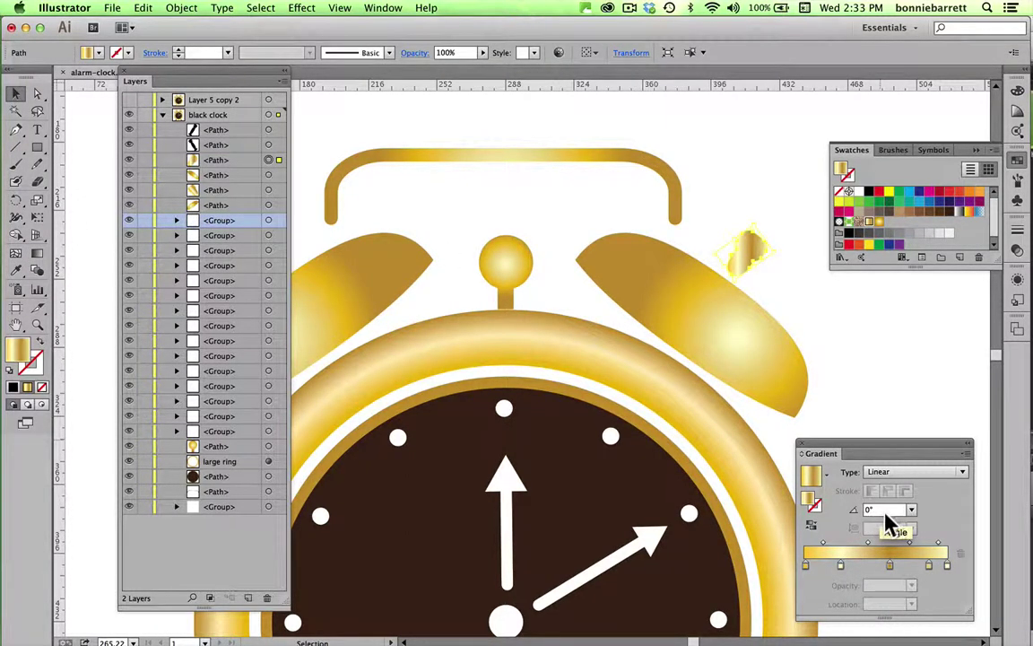
# - Angle the right hammer's gold gradient to -33.8° and adjust a colour stop
pyautogui.click(37, 255)
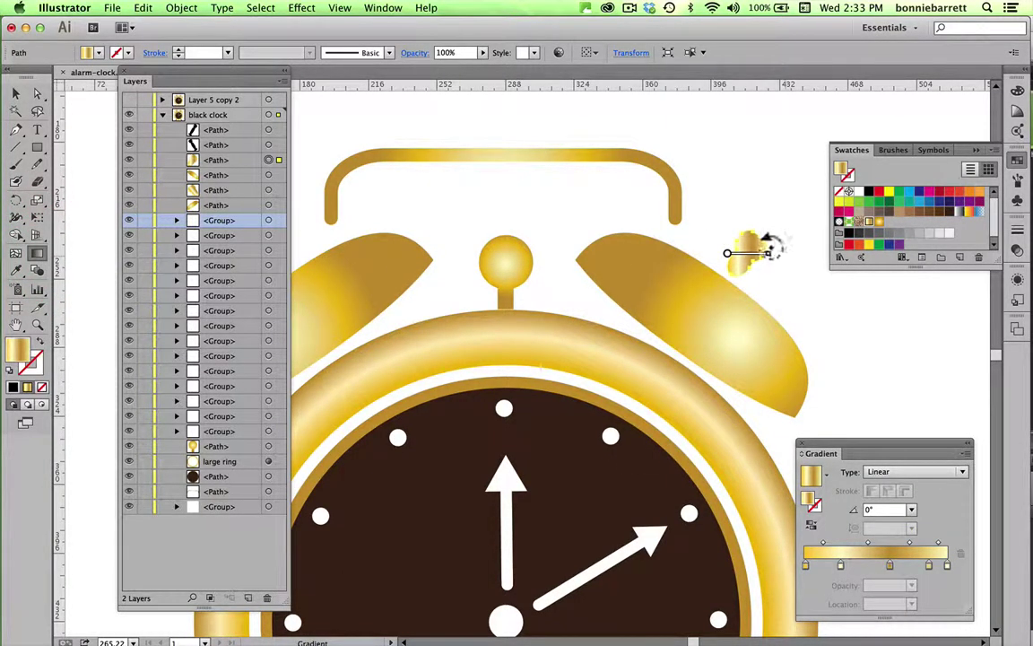
pyautogui.moveTo(769, 251); pyautogui.dragTo(765, 267)
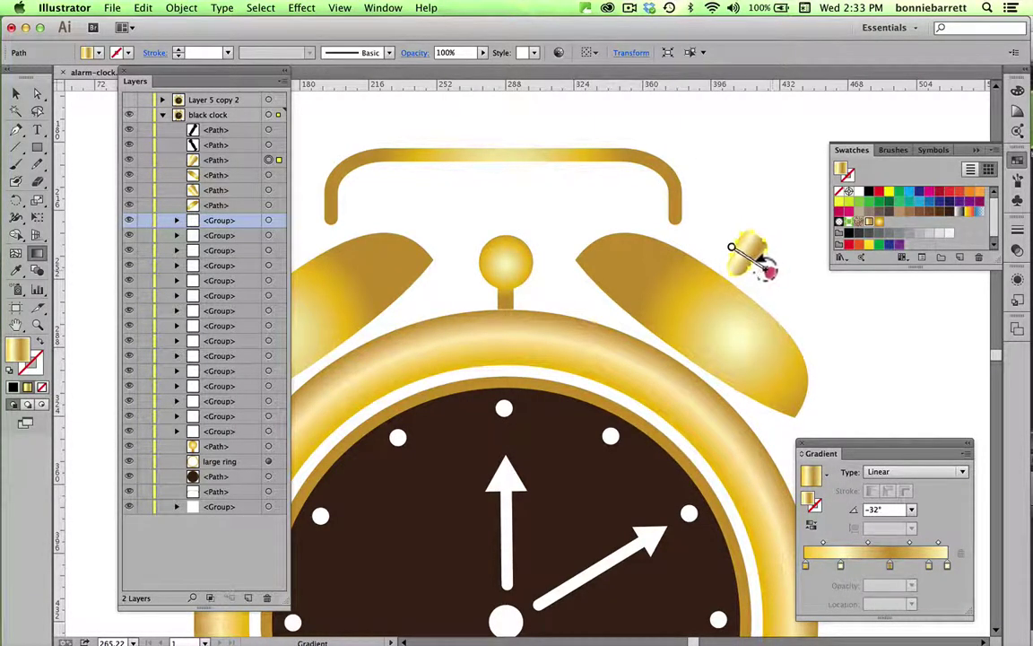
pyautogui.moveTo(770, 265); pyautogui.dragTo(768, 269)
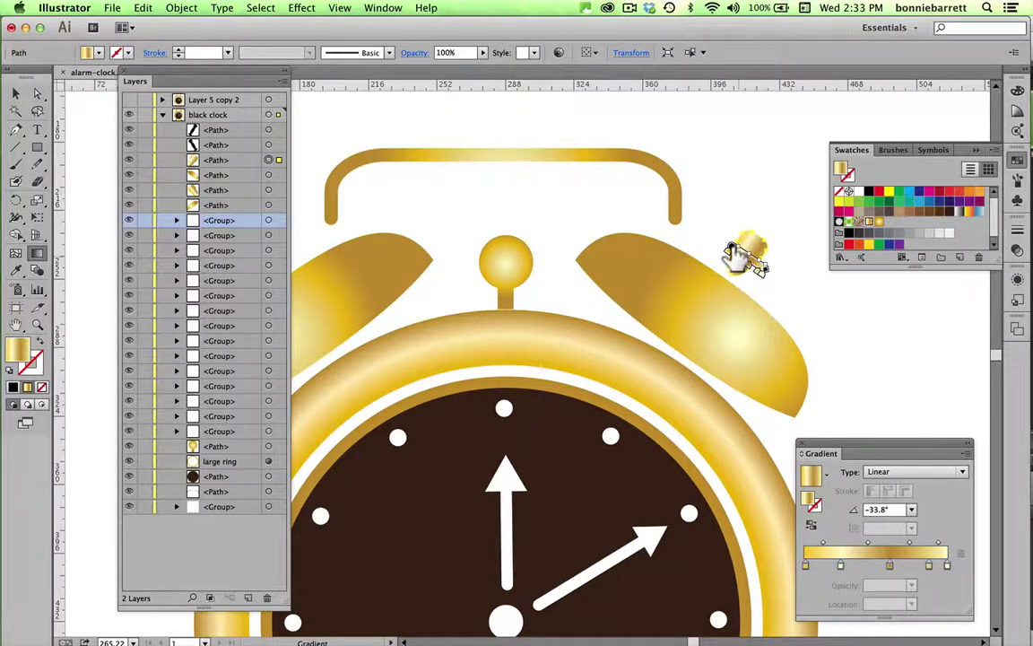
pyautogui.moveTo(740, 256); pyautogui.dragTo(743, 254)
pyautogui.press('space')
pyautogui.moveTo(480, 594); pyautogui.dragTo(623, 162)
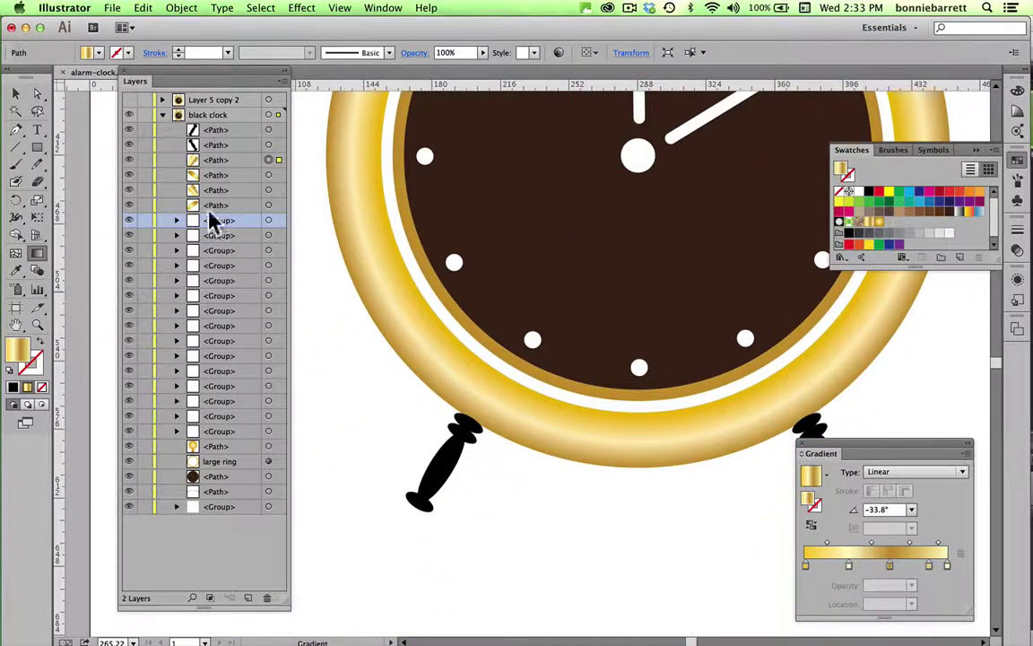
# - Fill the left leg with the Gold gradient angled diagonally along it, adjusting its colour stops
pyautogui.click(15, 93)
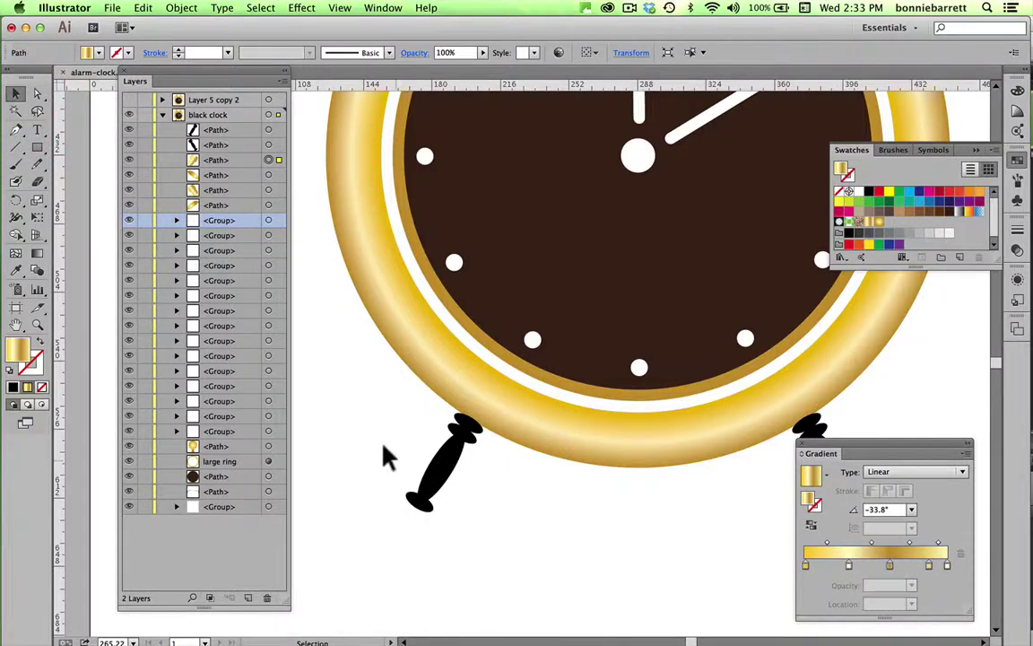
pyautogui.click(457, 500)
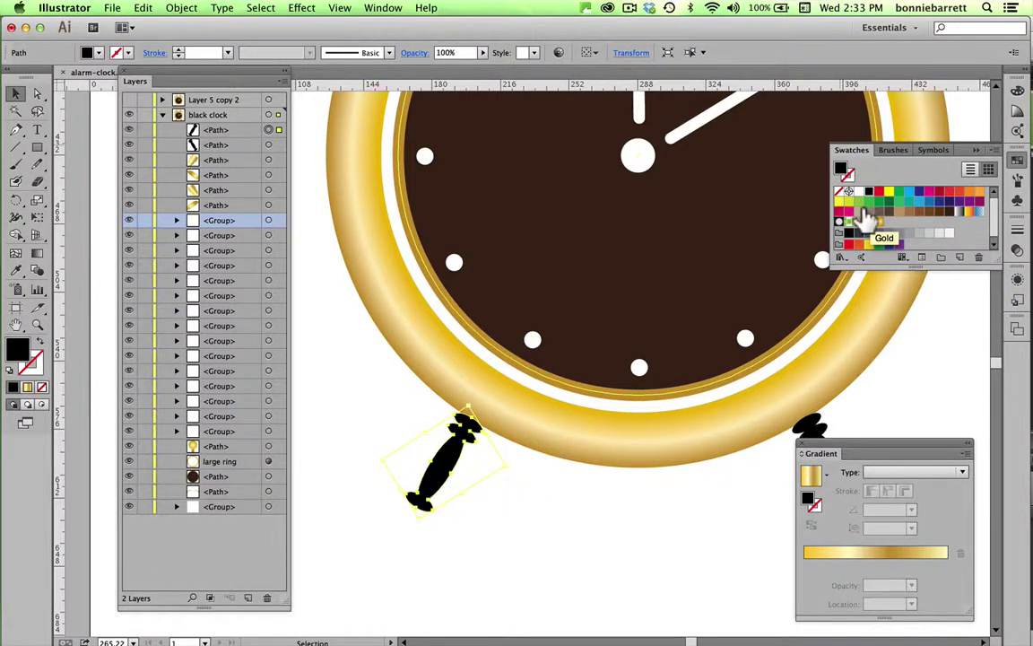
pyautogui.click(866, 218)
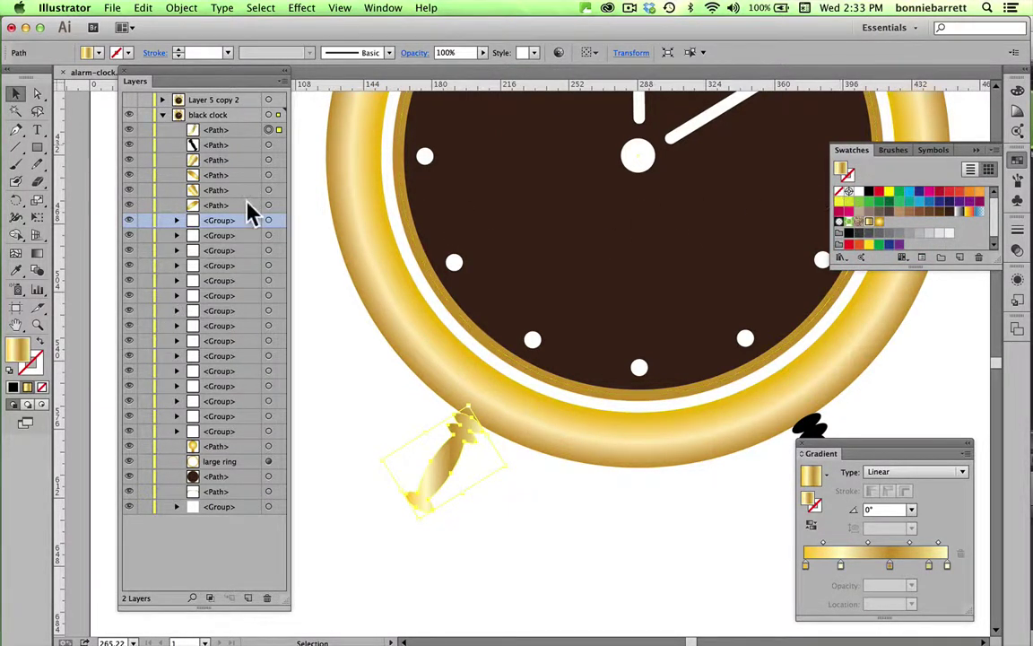
pyautogui.click(38, 252)
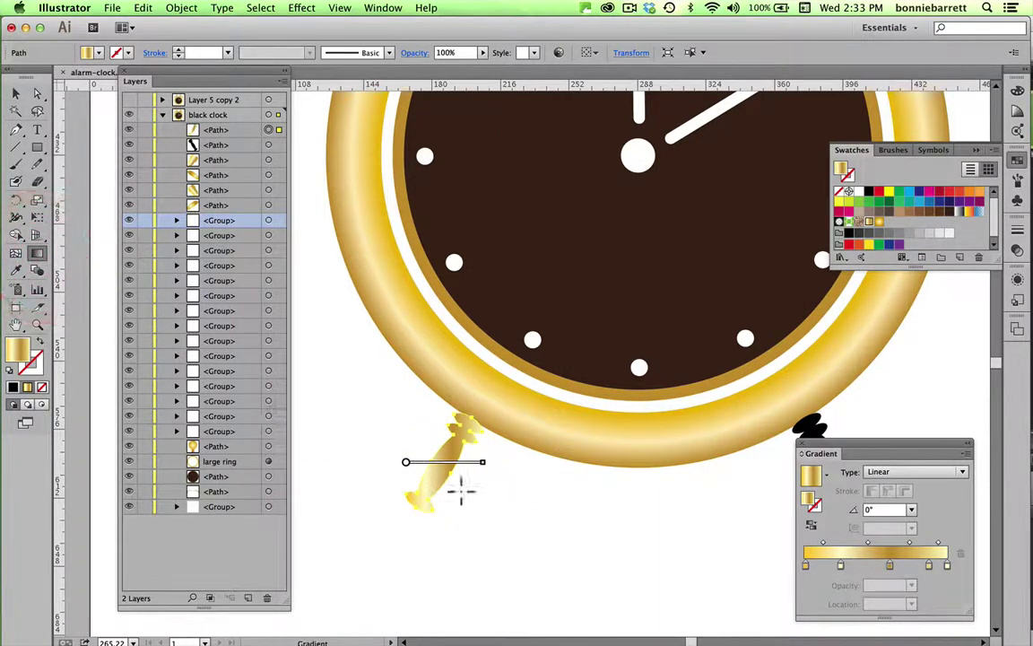
pyautogui.moveTo(482, 459); pyautogui.dragTo(466, 496)
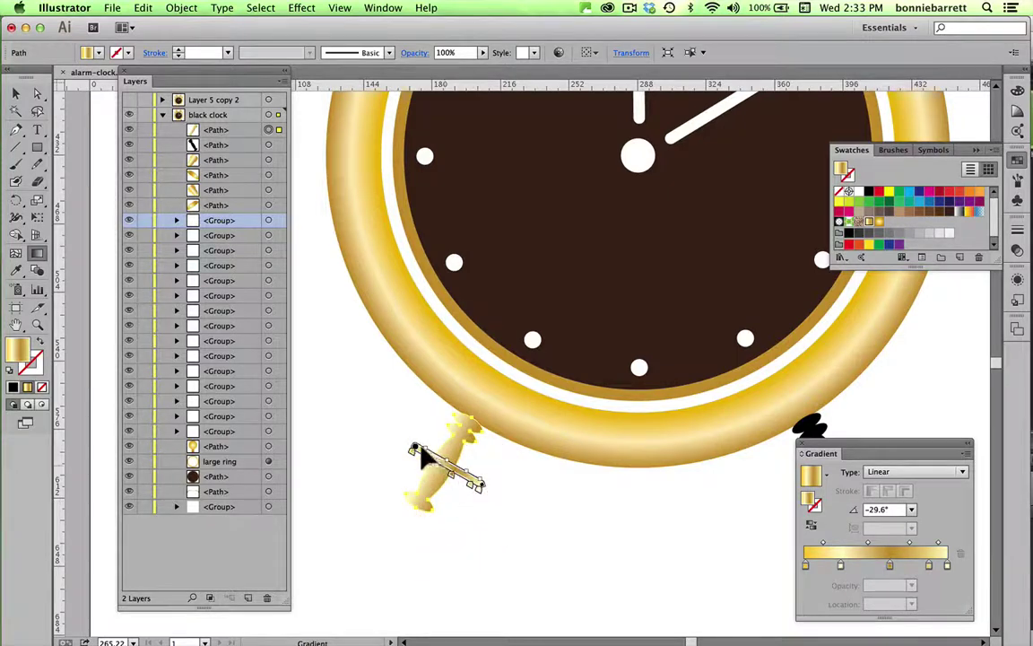
pyautogui.moveTo(431, 454); pyautogui.dragTo(411, 454)
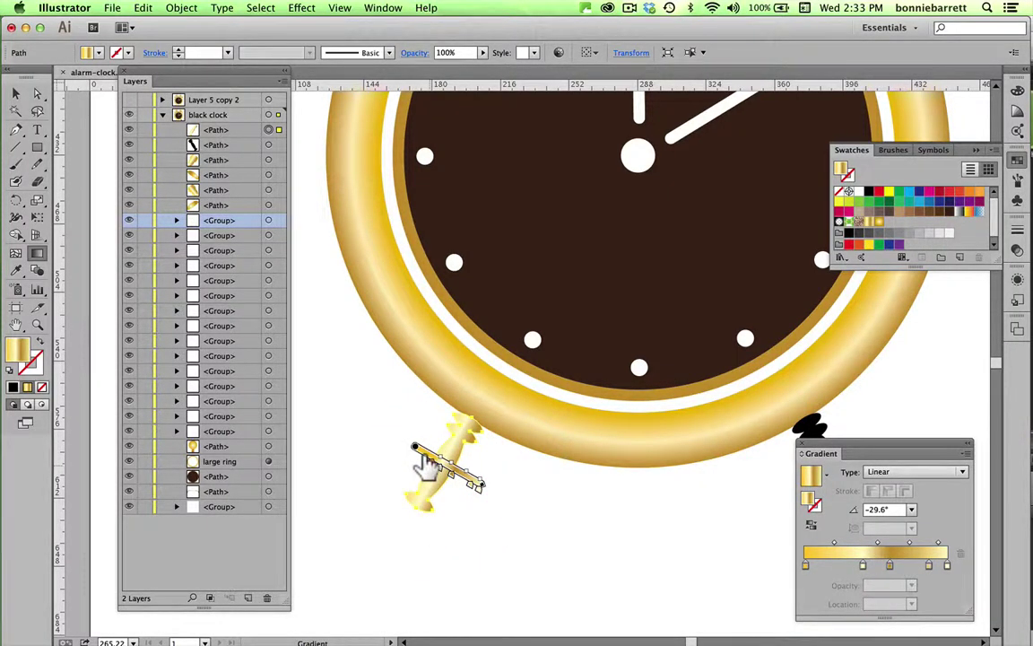
pyautogui.moveTo(420, 457)
pyautogui.mouseDown()
pyautogui.moveTo(429, 473)
pyautogui.moveTo(468, 481)
pyautogui.moveTo(432, 460)
pyautogui.mouseUp()
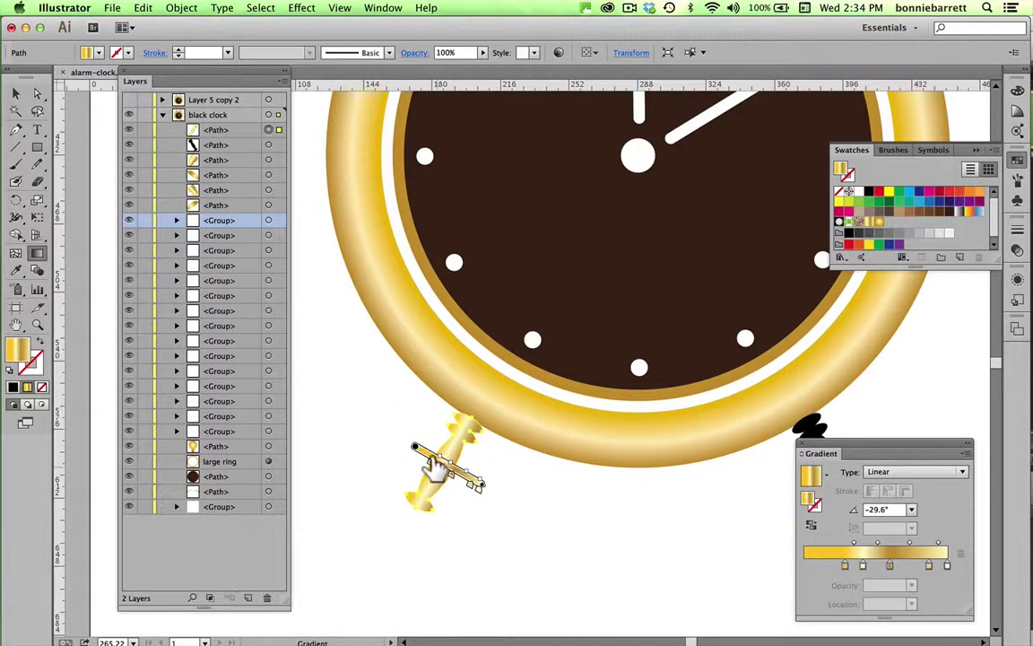
# - Fill the right leg with the Gold gradient angled at 27.3°, shifting its left colour stop
pyautogui.scroll(2, 789, 429)
pyautogui.hscroll(1, 789, 429)
pyautogui.moveTo(852, 452); pyautogui.dragTo(968, 426)
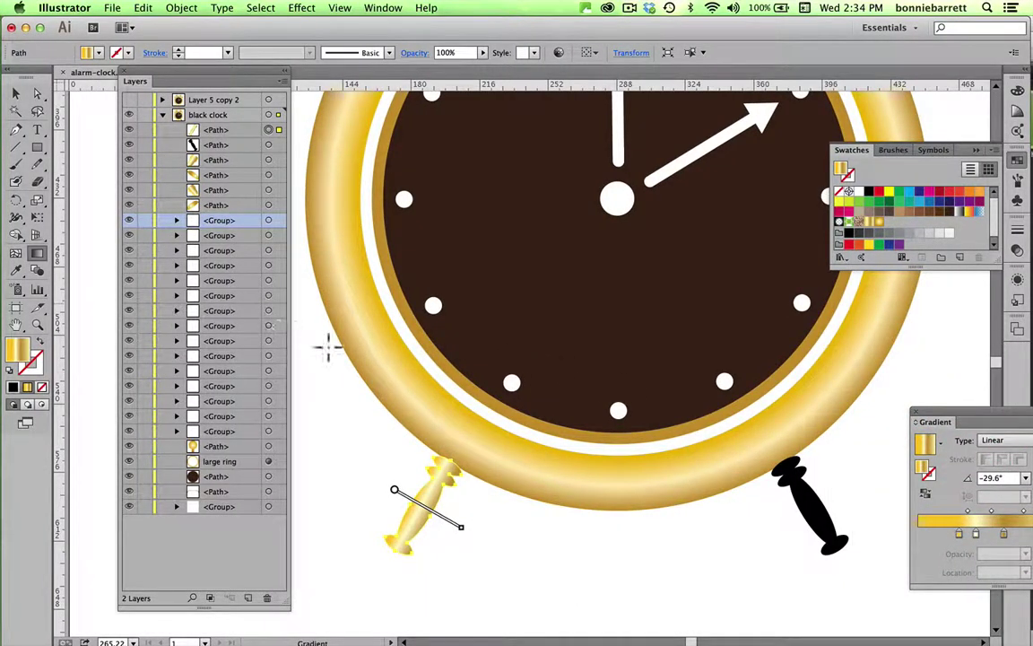
pyautogui.press('v')
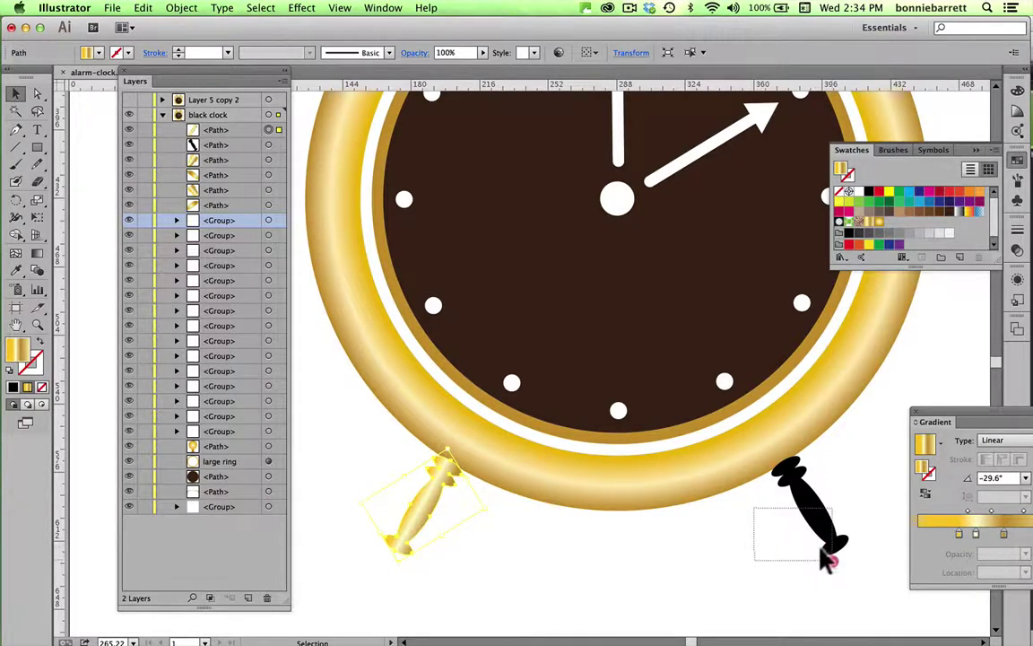
pyautogui.click(814, 545)
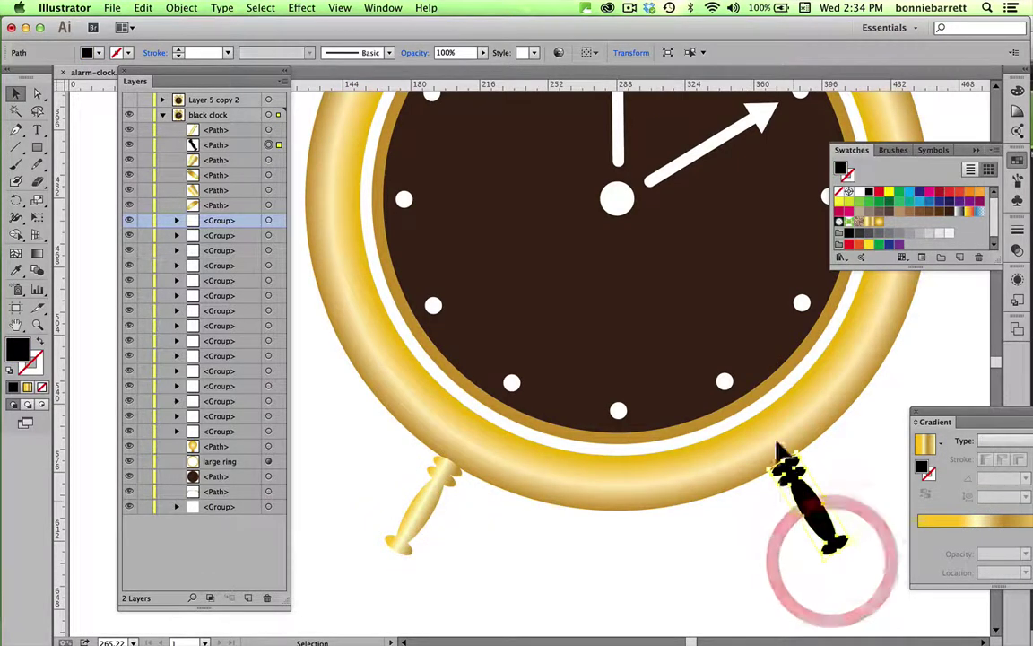
pyautogui.click(863, 215)
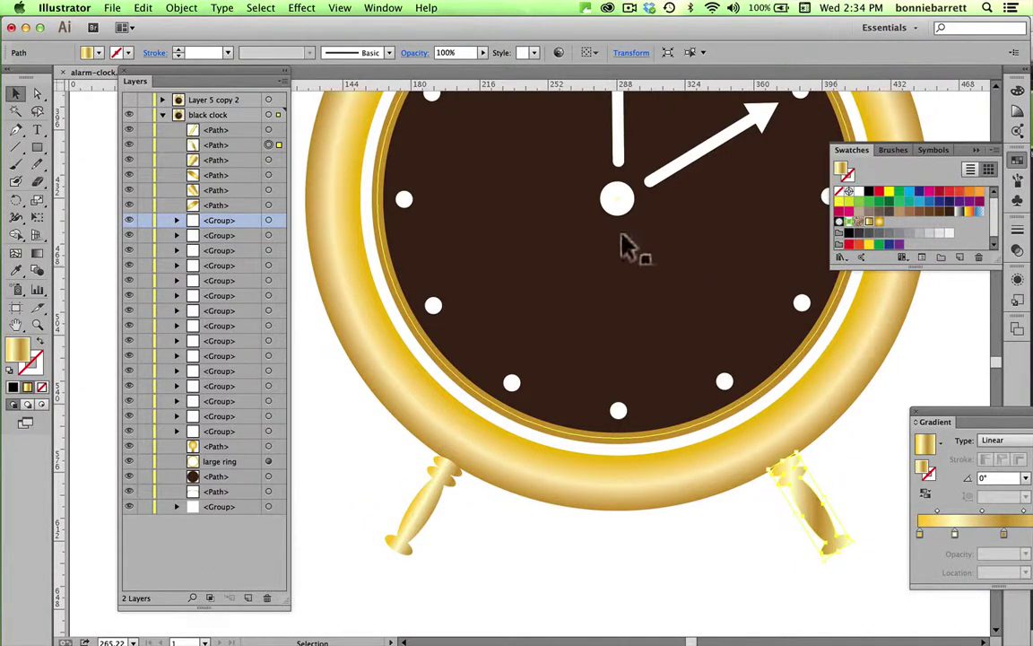
pyautogui.click(37, 254)
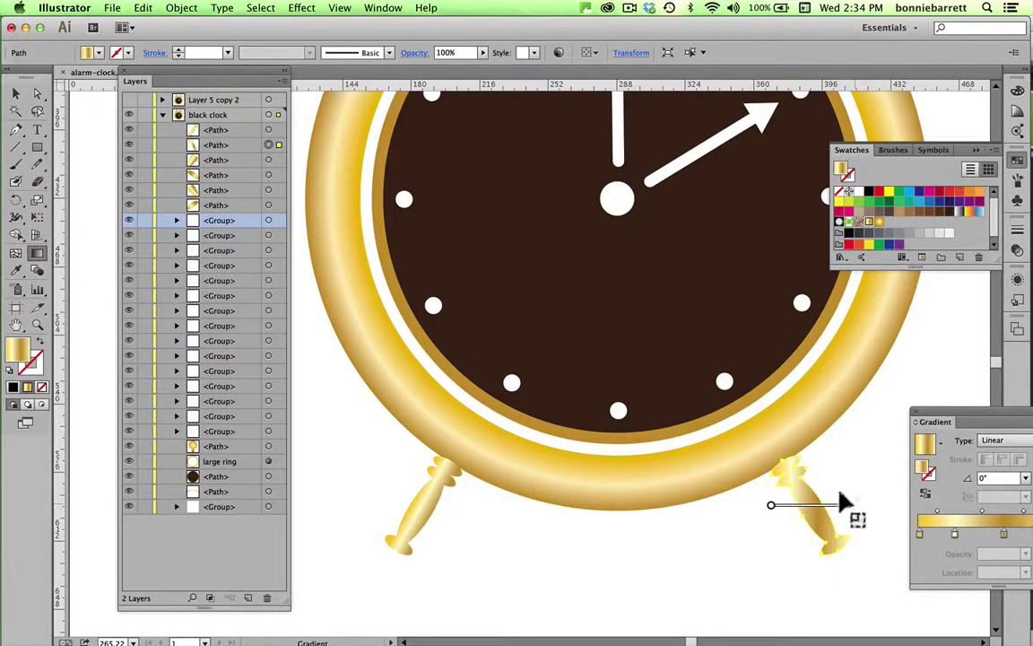
pyautogui.moveTo(846, 499)
pyautogui.mouseDown()
pyautogui.moveTo(841, 468)
pyautogui.moveTo(836, 496)
pyautogui.mouseUp()
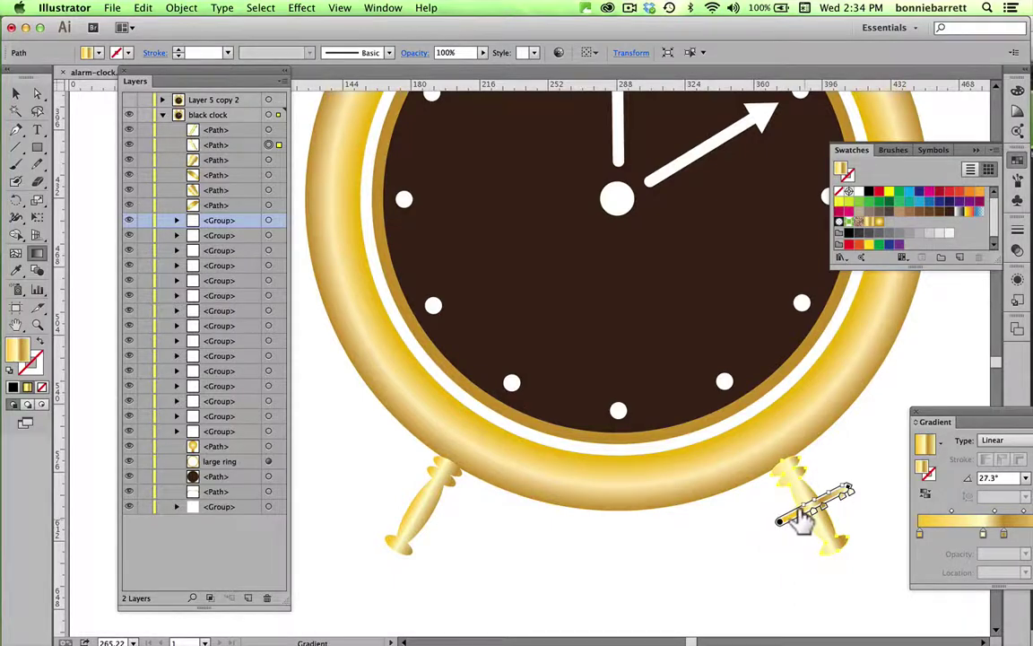
pyautogui.moveTo(801, 518); pyautogui.dragTo(812, 507)
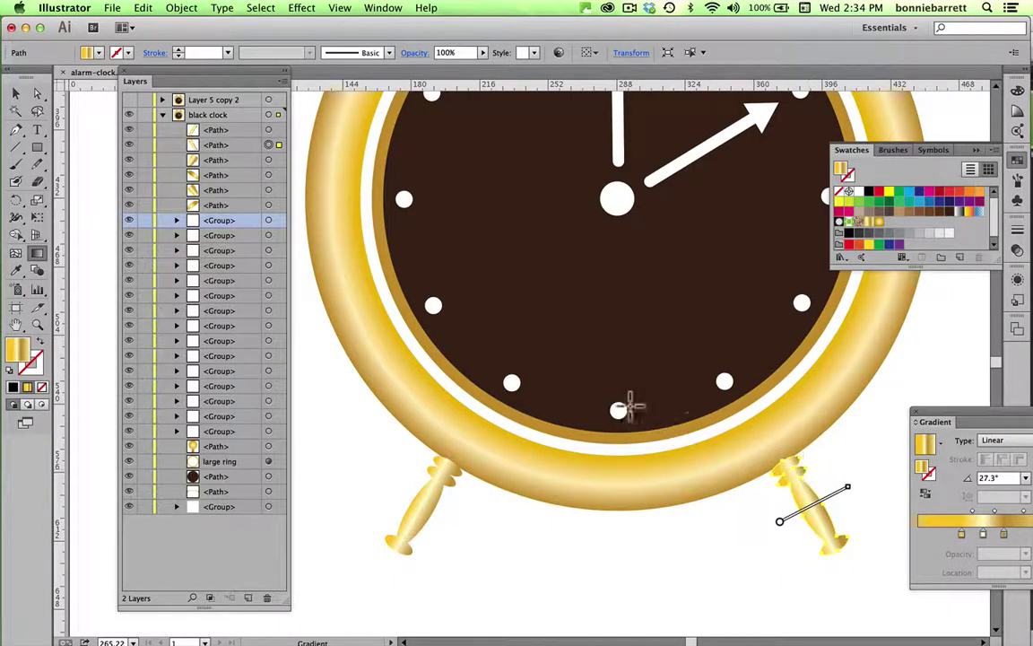
pyautogui.press('super+0')
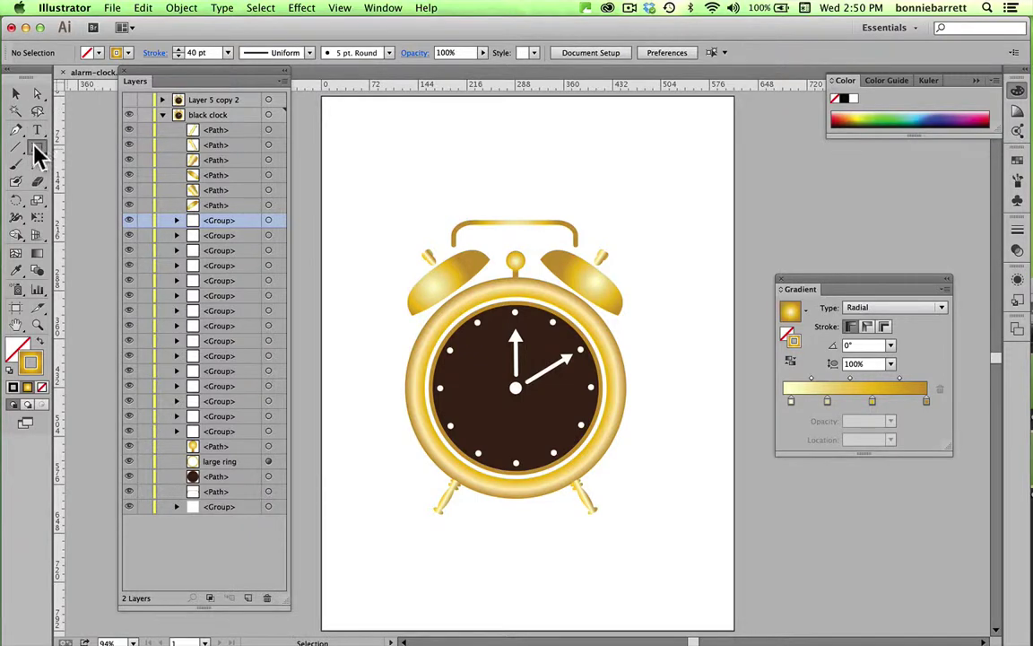
# - Draw a gold gradient-stroked rectangle at the top right of the page
pyautogui.click(39, 149)
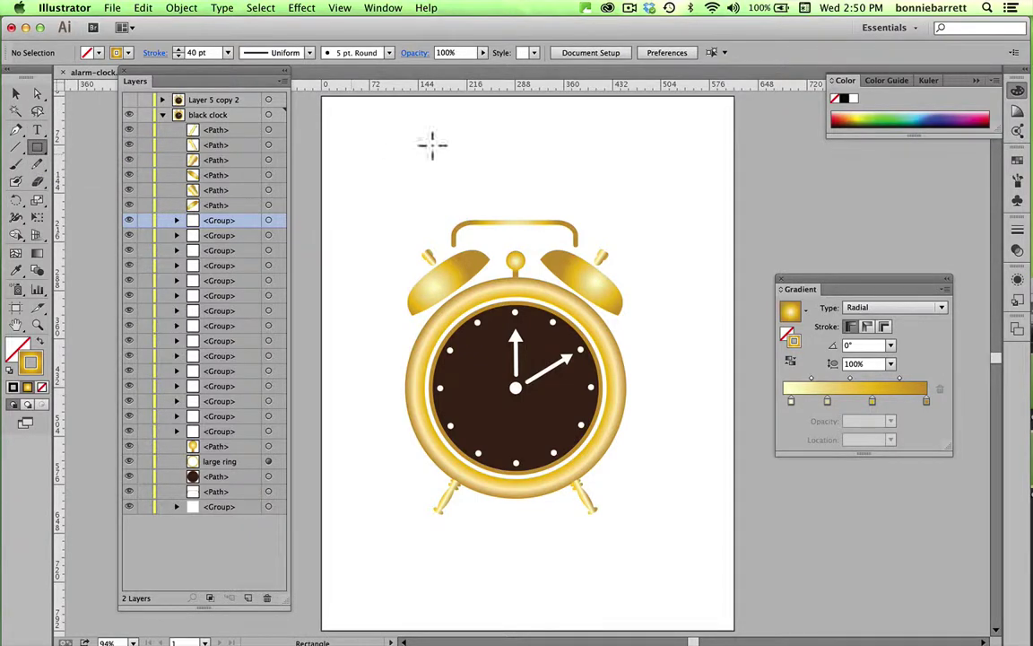
pyautogui.moveTo(604, 112); pyautogui.dragTo(769, 198)
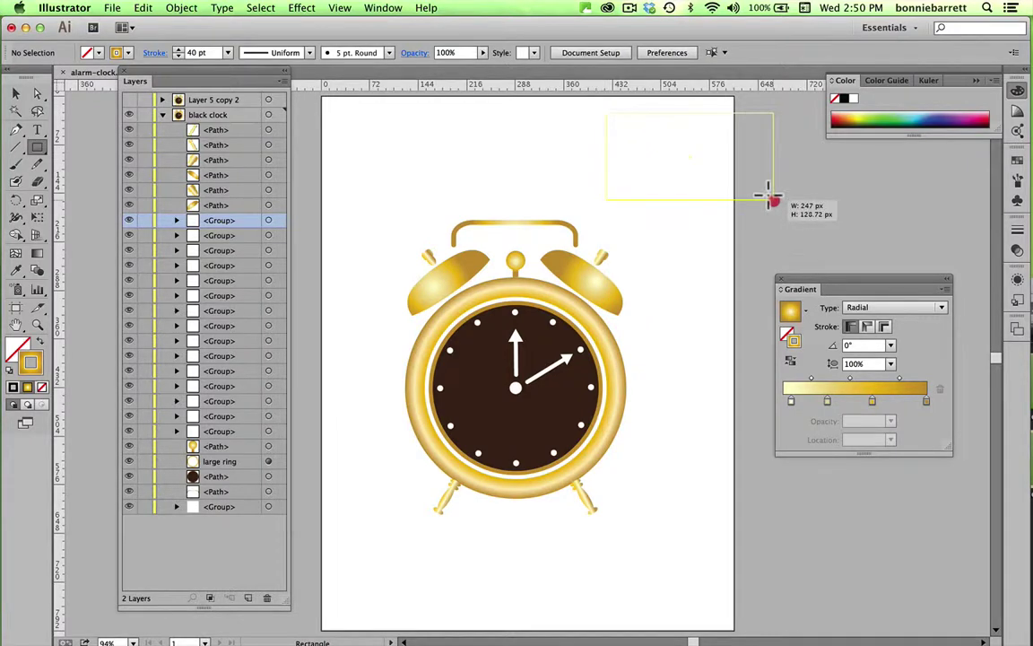
pyautogui.moveTo(768, 194); pyautogui.dragTo(770, 197)
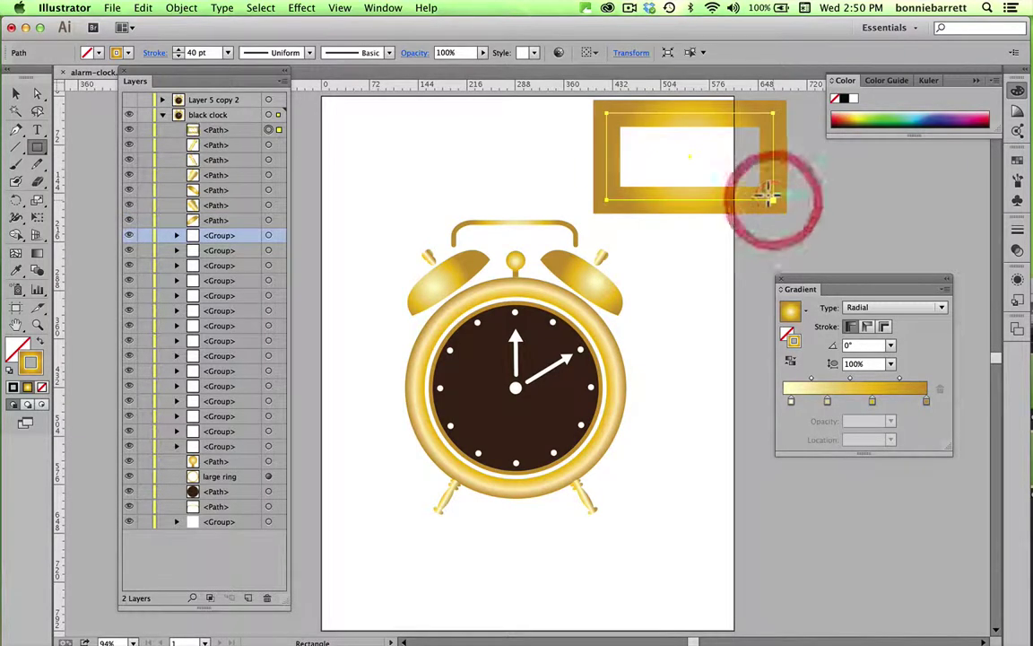
# - Draw a gold gradient-stroked oval at the top left of the page
pyautogui.moveTo(39, 153); pyautogui.dragTo(69, 179)
pyautogui.moveTo(352, 117); pyautogui.dragTo(544, 197)
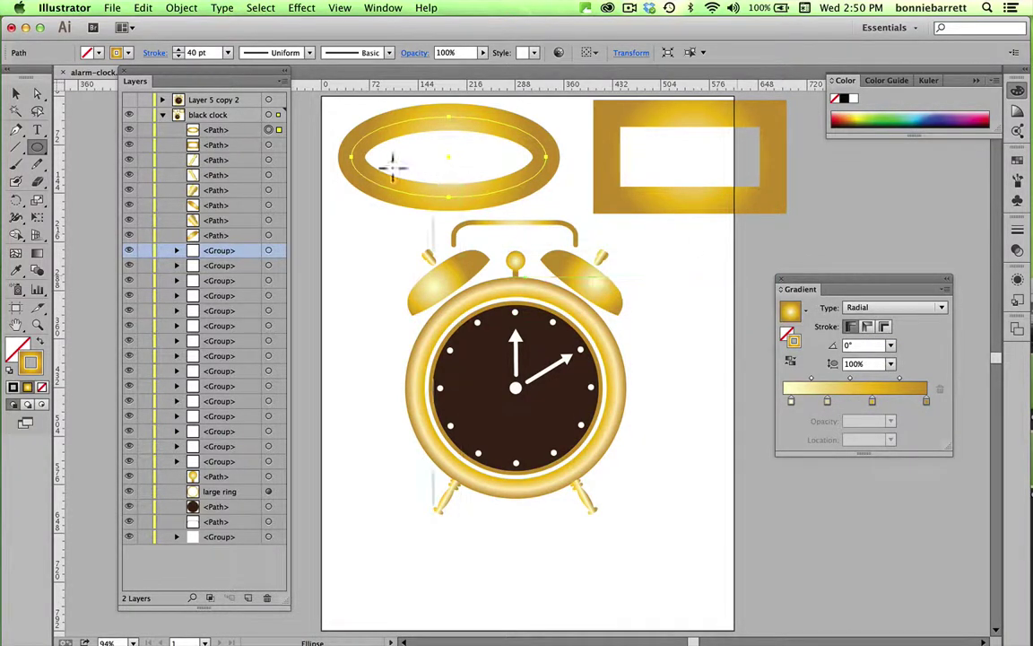
pyautogui.click(15, 93)
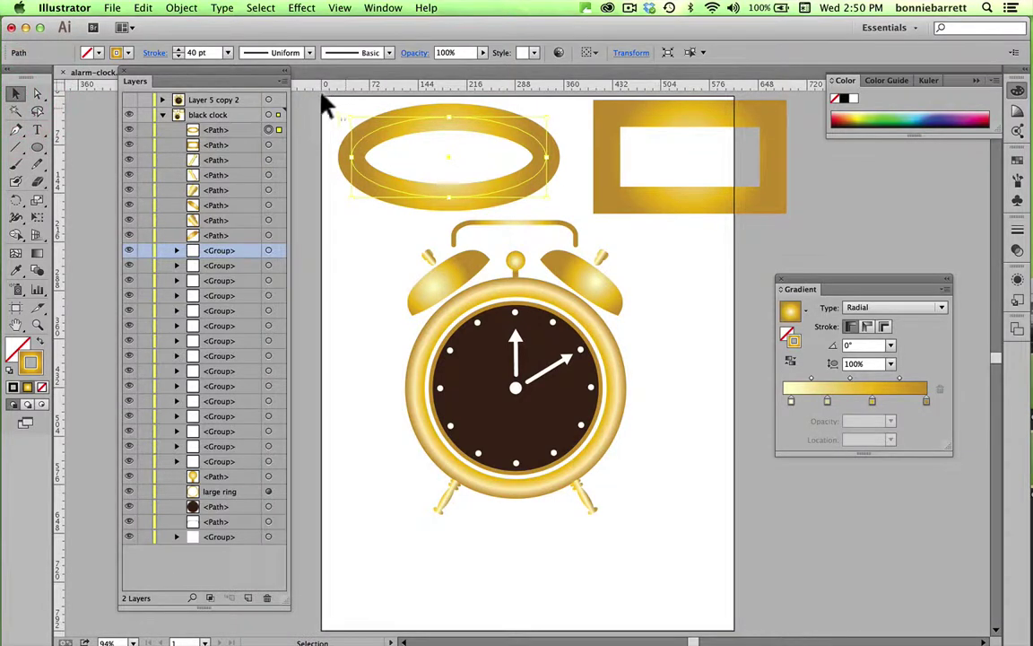
# - Set the oval's and rectangle's stroke gradients to Apply gradient across stroke, reversing the gradient twice
pyautogui.moveTo(331, 115); pyautogui.dragTo(703, 173)
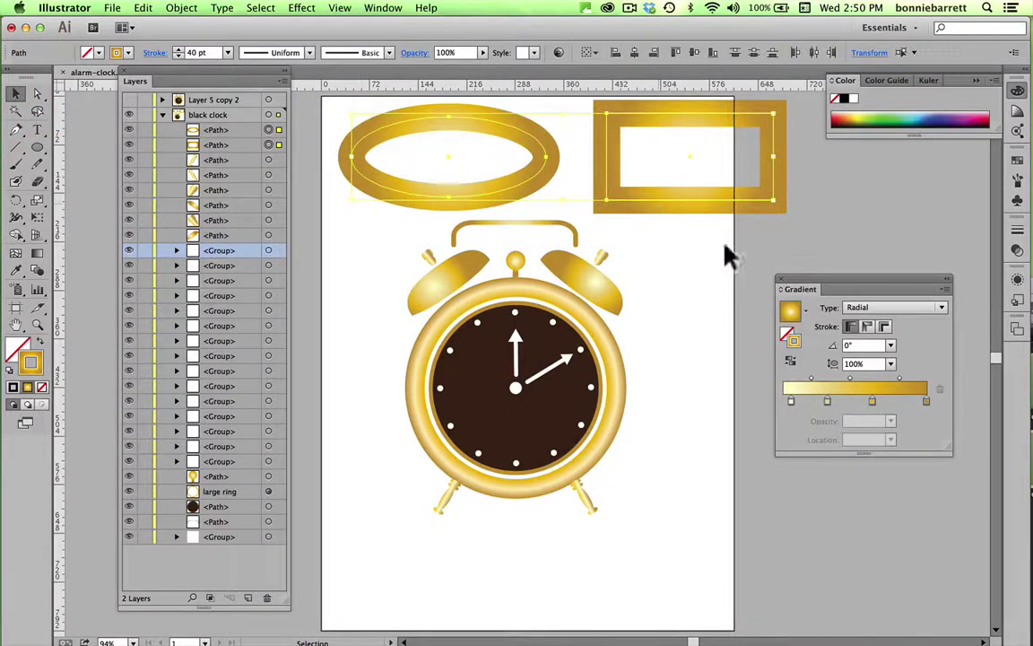
pyautogui.click(866, 327)
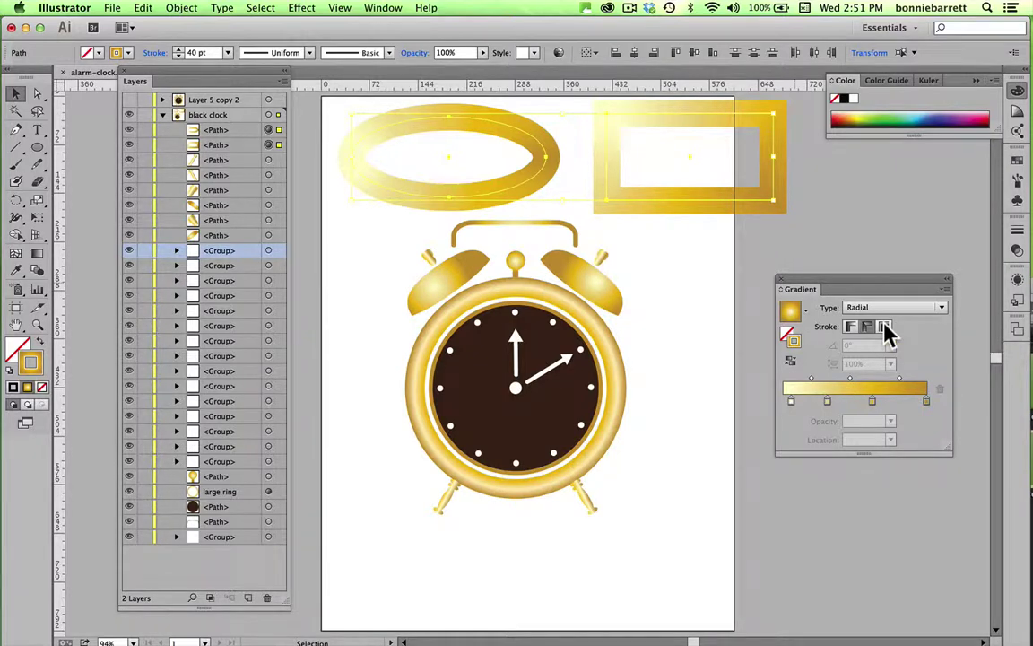
pyautogui.click(885, 328)
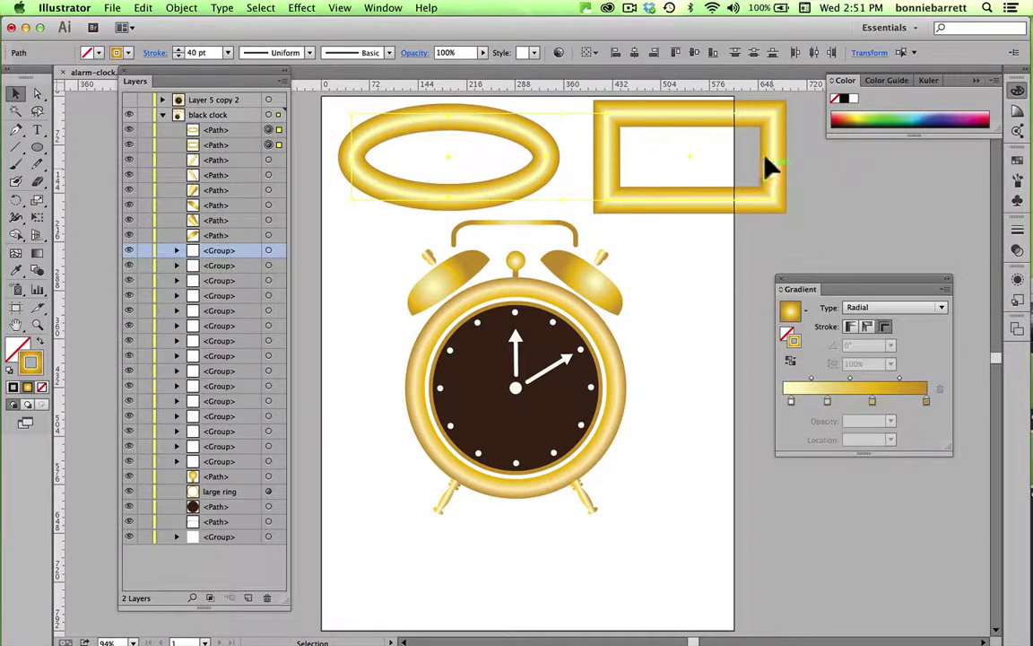
pyautogui.click(791, 362)
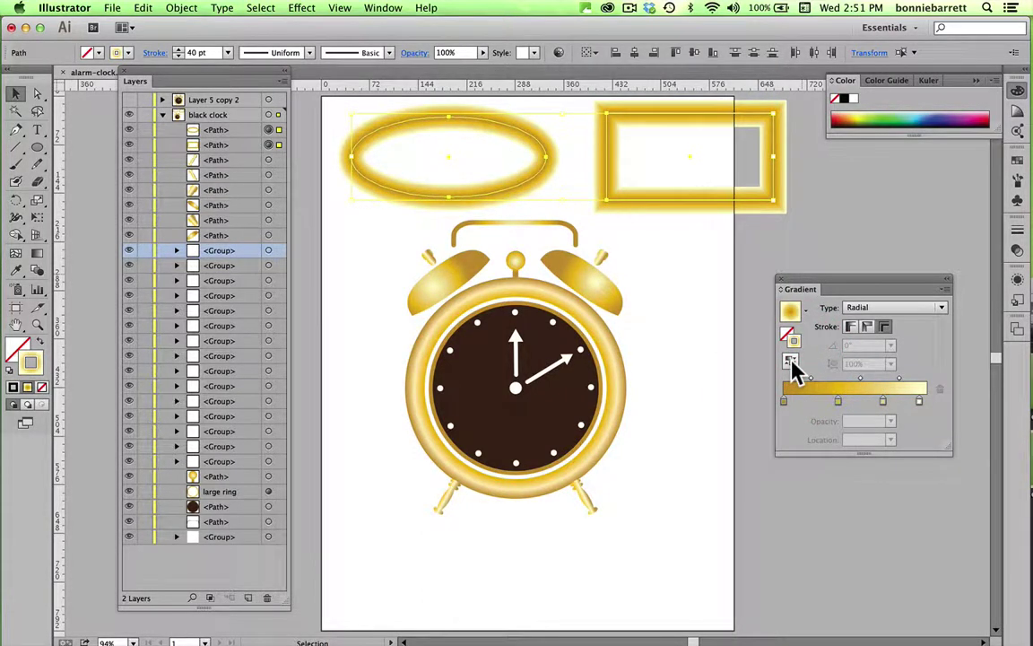
pyautogui.click(791, 362)
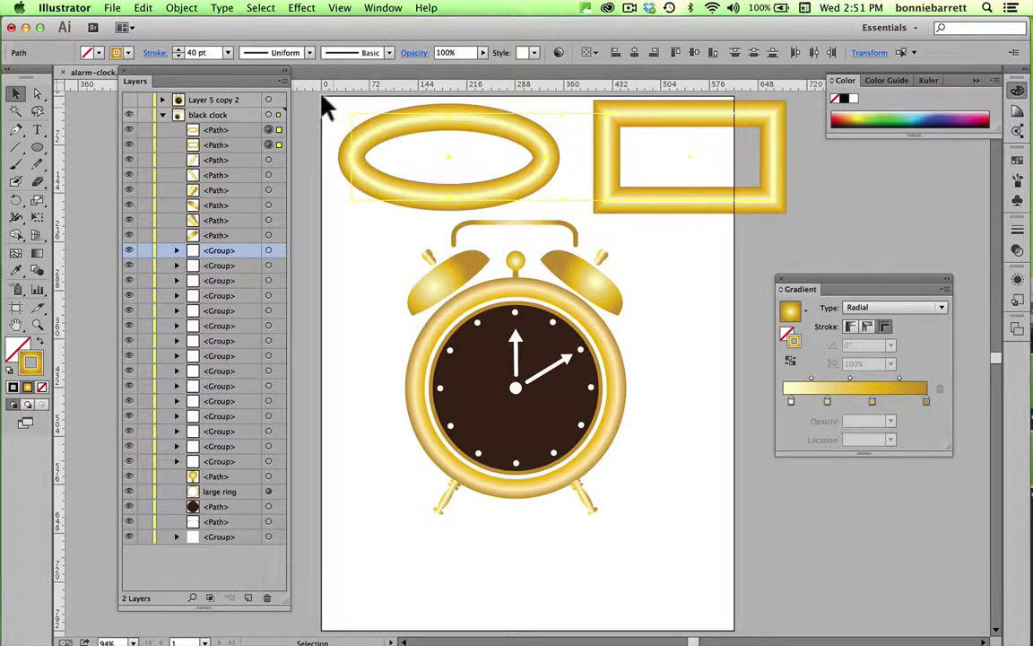
pyautogui.click(668, 153)
# - Delete the sample oval and rectangle
pyautogui.press('Delete')
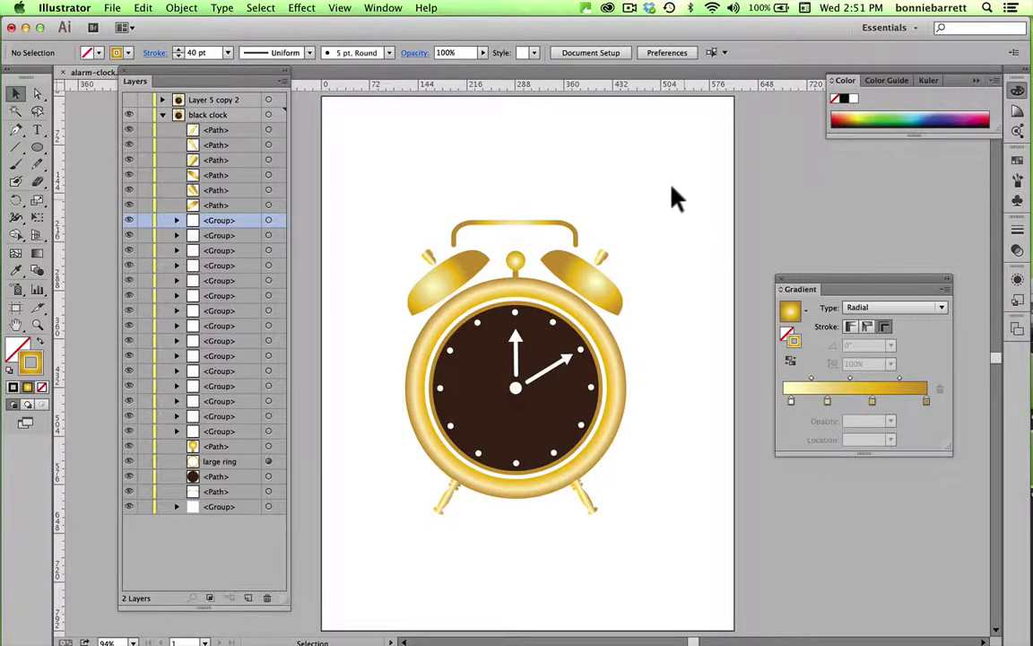